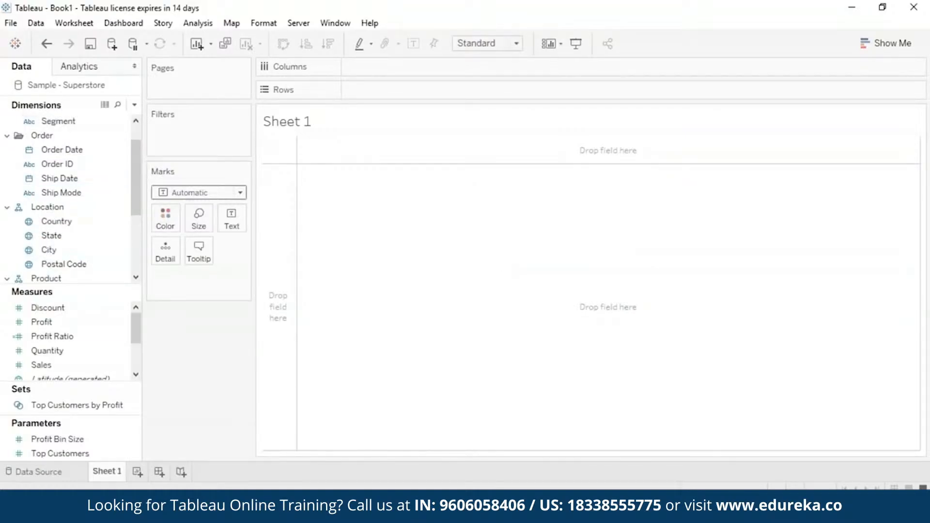
Create a new calculated field and name it Absolute.
{"action": "mouse_move", "coordinate": [139, 152]}
{"action": "left_mouse_down"}
{"action": "mouse_move", "coordinate": [139, 166]}
{"action": "mouse_move", "coordinate": [139, 137]}
{"action": "left_mouse_up"}
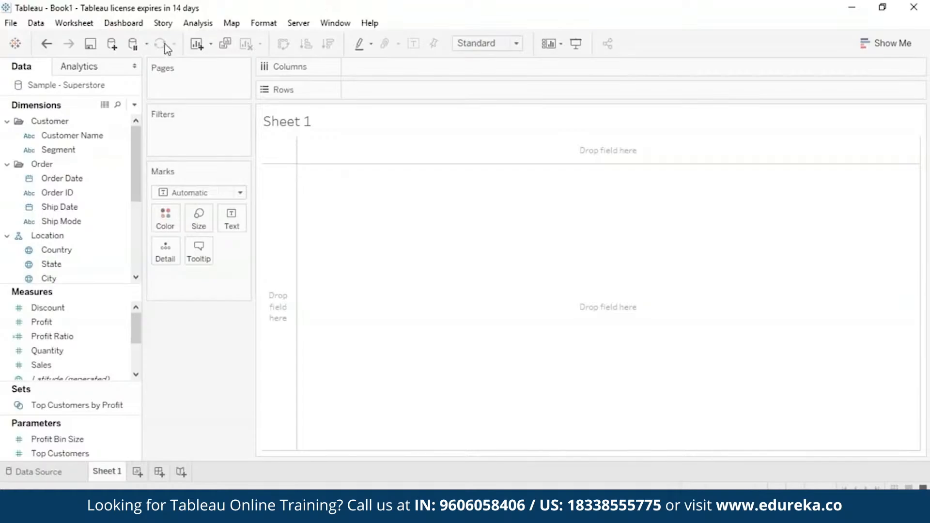
{"action": "left_click", "coordinate": [207, 26]}
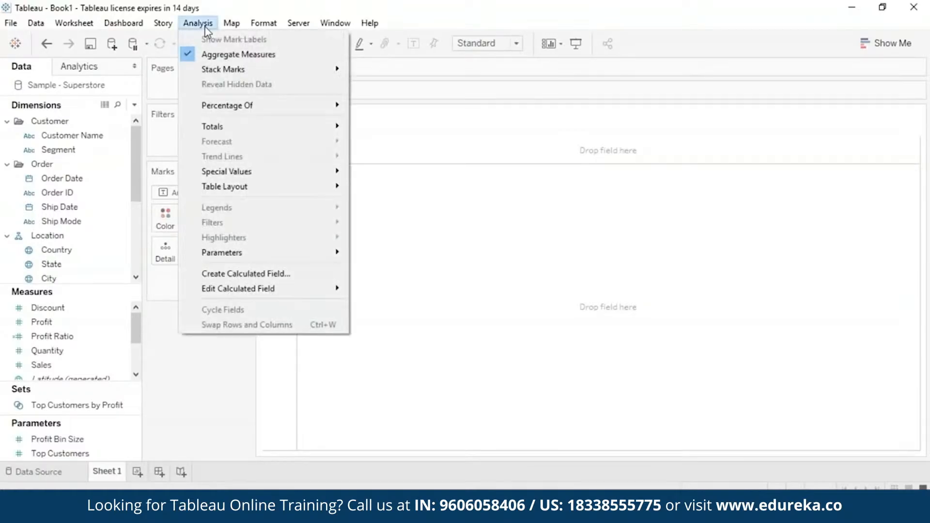
{"action": "left_click", "coordinate": [242, 274]}
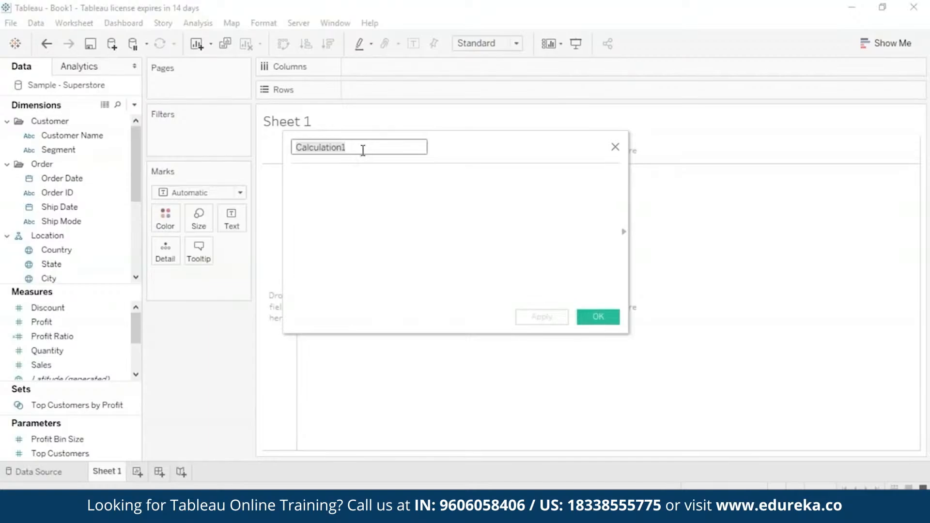
{"action": "key", "text": "BackSpace"}
{"action": "type", "text": "A"}
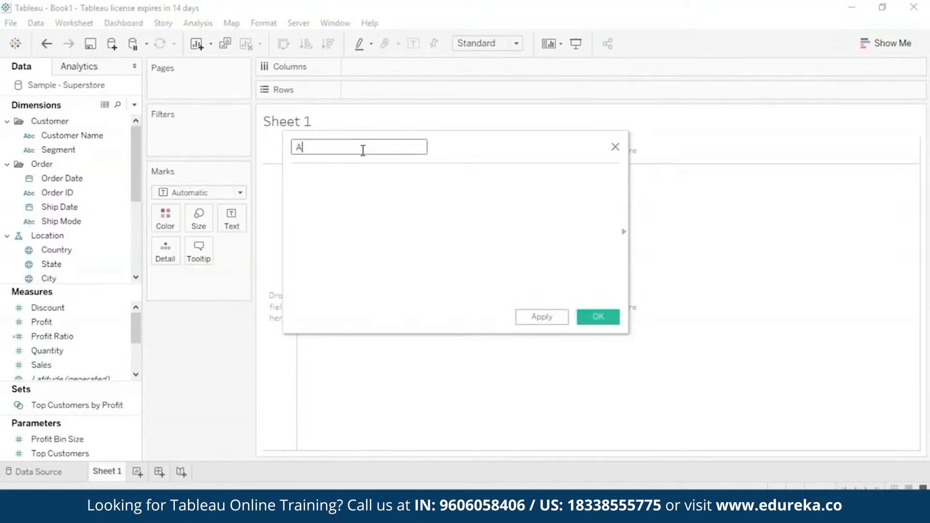
{"action": "type", "text": "bsolute"}
Enter ABS(-5) as the Absolute field's formula, then apply and save the calculation.
{"action": "left_click", "coordinate": [357, 176]}
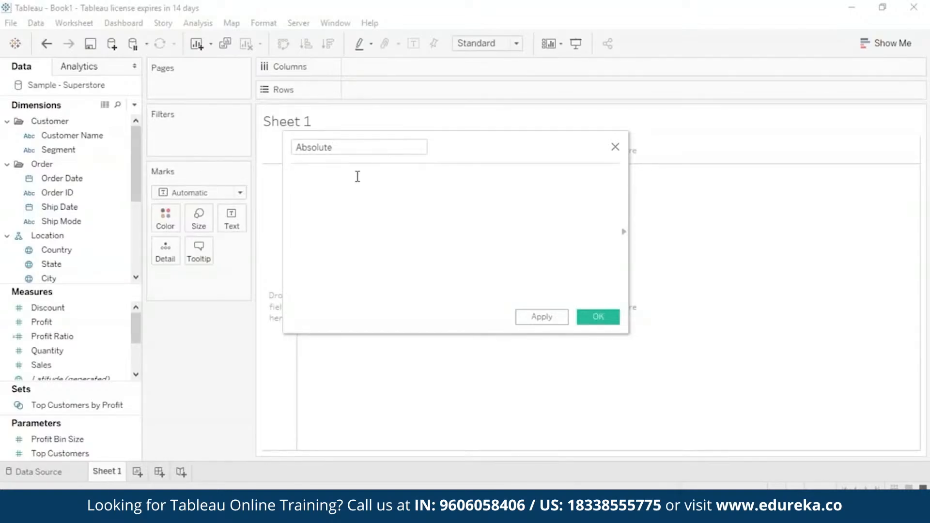
{"action": "type", "text": "a"}
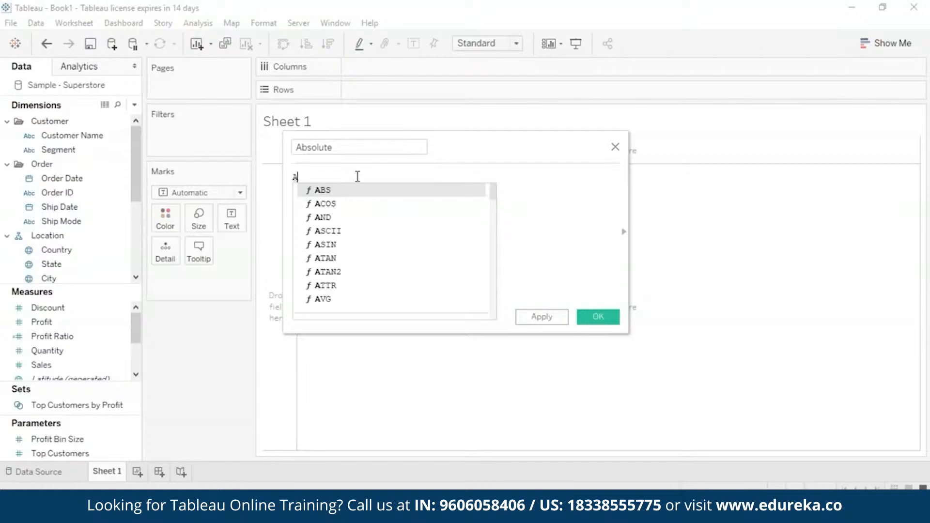
{"action": "double_click", "coordinate": [361, 191]}
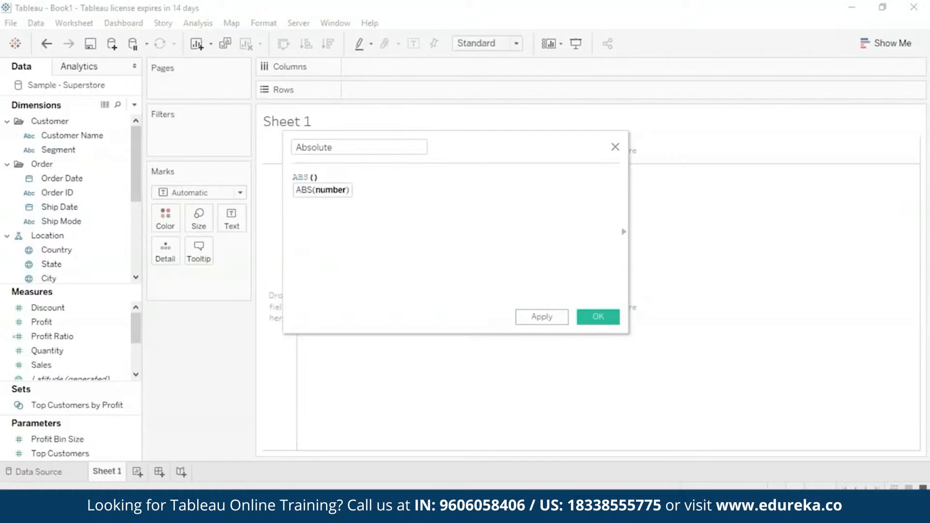
{"action": "type", "text": "-5"}
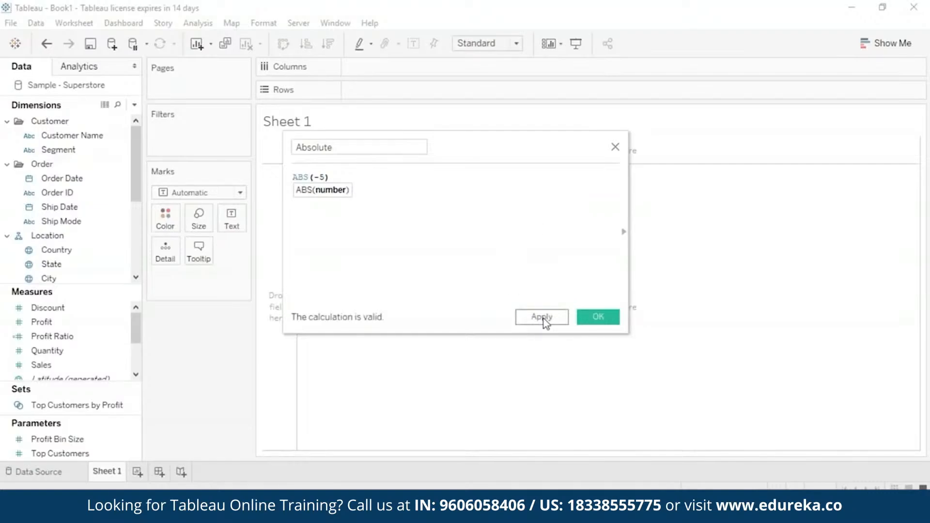
{"action": "left_click", "coordinate": [390, 320]}
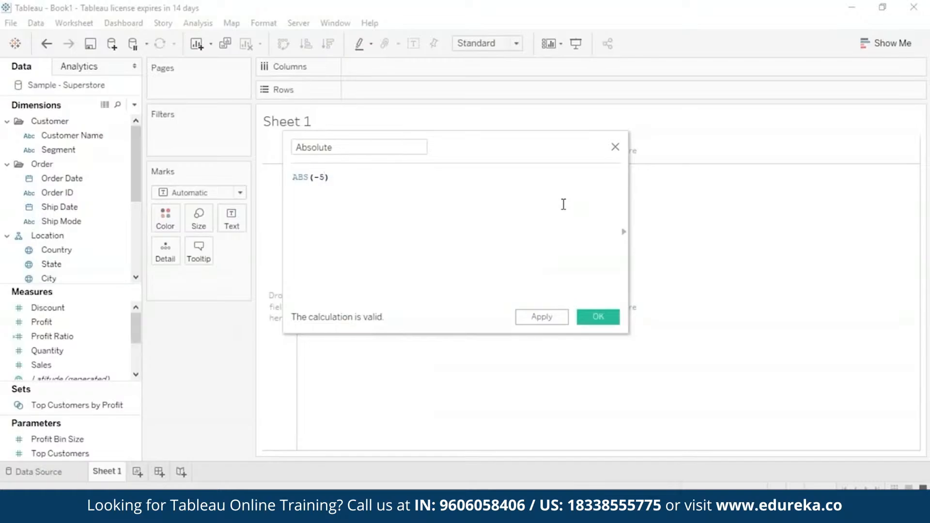
{"action": "left_click", "coordinate": [548, 320]}
{"action": "left_click", "coordinate": [597, 317]}
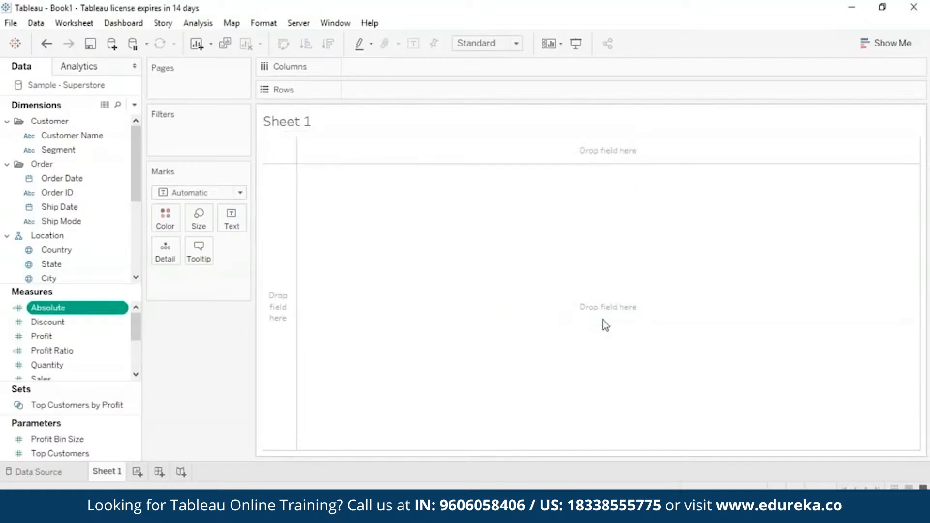
Place the Absolute measure on the sheet as text and change its aggregation to Attribute.
{"action": "left_click_drag", "start_coordinate": [87, 310], "coordinate": [633, 246]}
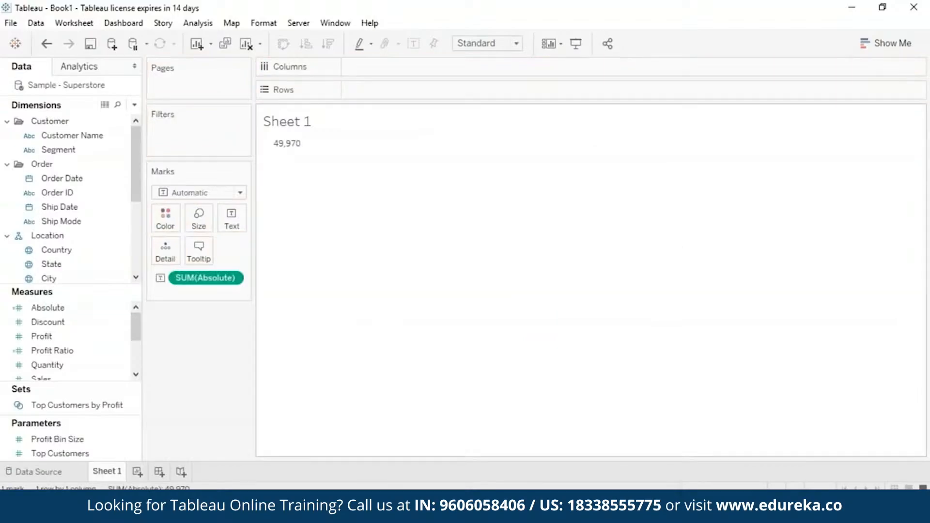
{"action": "left_click", "coordinate": [232, 277]}
{"action": "left_click", "coordinate": [243, 385]}
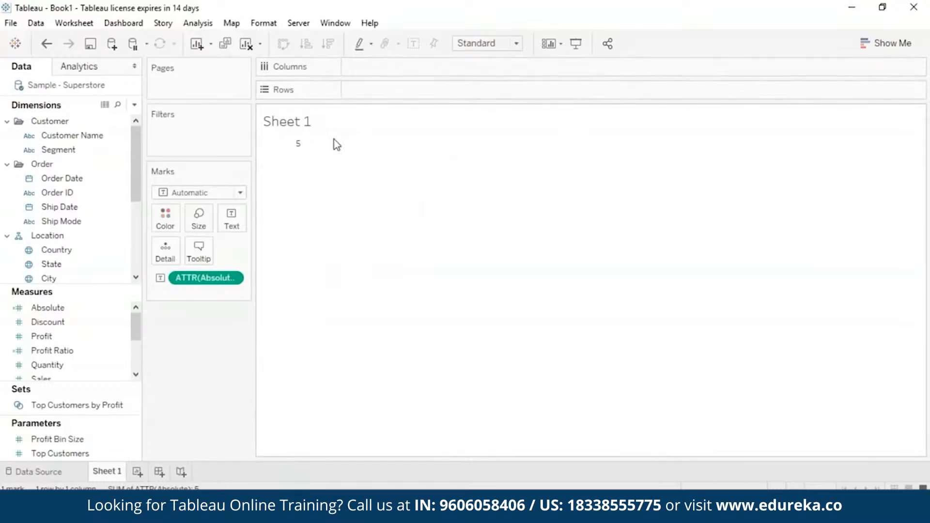
{"action": "mouse_move", "coordinate": [292, 151]}
{"action": "left_click_drag", "start_coordinate": [134, 186], "coordinate": [136, 257]}
{"action": "left_click_drag", "start_coordinate": [136, 327], "coordinate": [136, 344]}
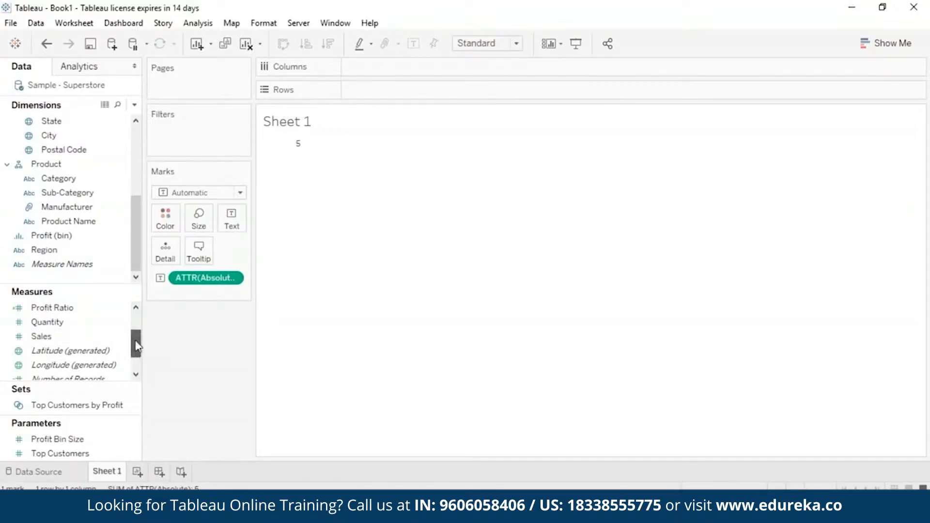
{"action": "left_click_drag", "start_coordinate": [137, 344], "coordinate": [134, 319]}
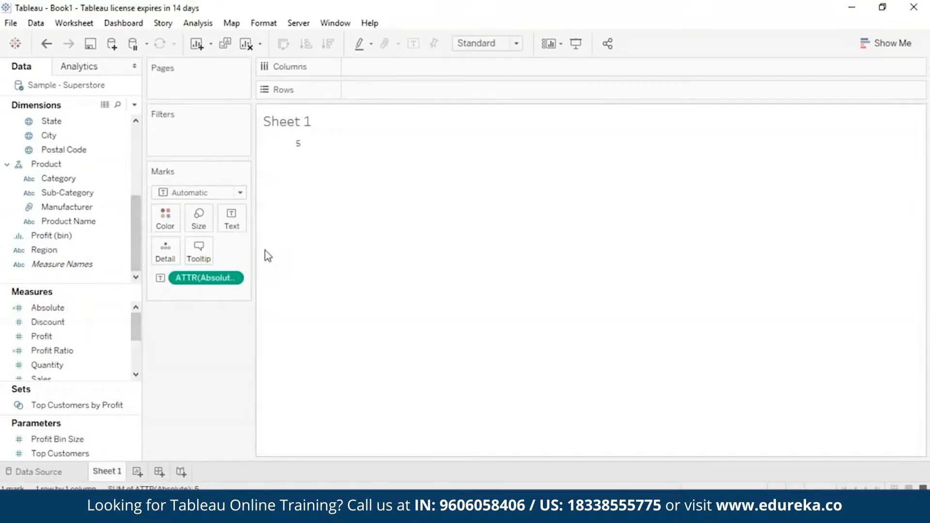
Remove the Absolute field from the sheet's Marks card.
{"action": "left_click", "coordinate": [233, 277]}
{"action": "left_click", "coordinate": [214, 435]}
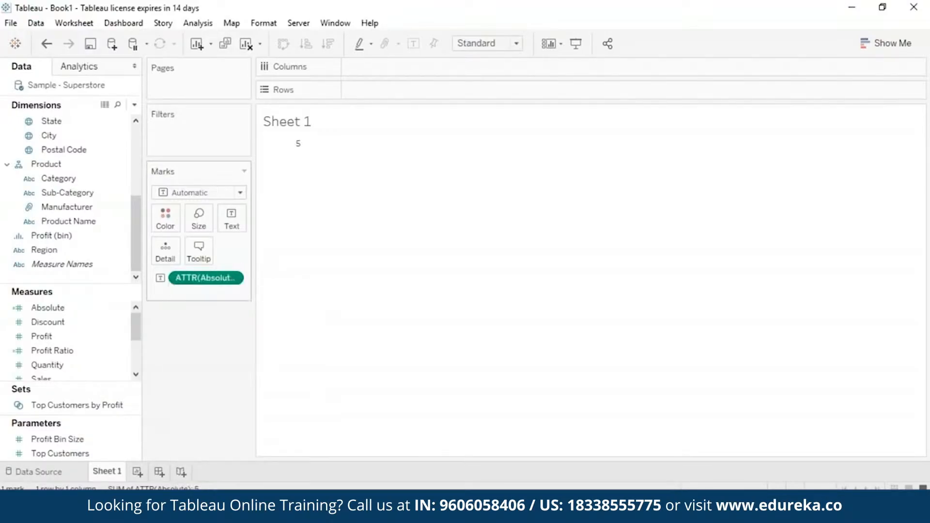
{"action": "left_click_drag", "start_coordinate": [204, 276], "coordinate": [121, 312]}
Edit the Absolute calculated field so its formula is ABS([Sales]), and save it.
{"action": "left_click", "coordinate": [121, 311]}
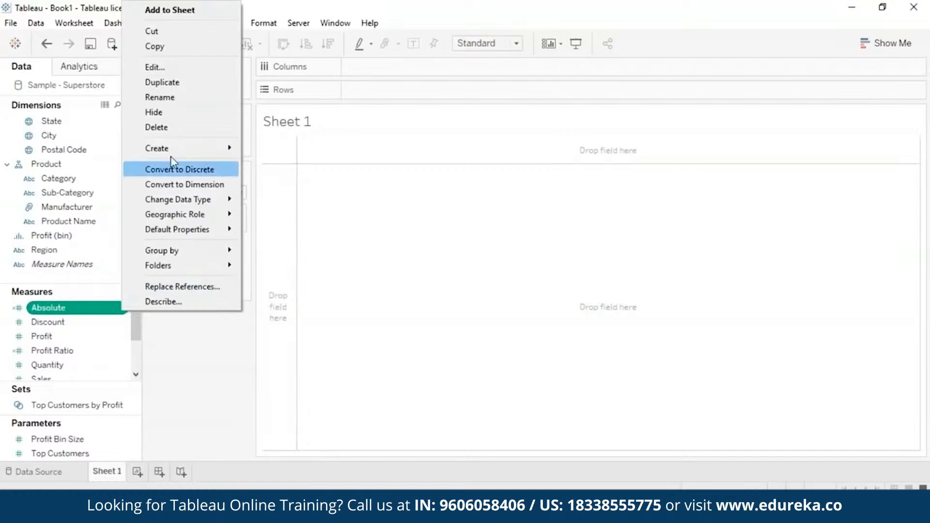
{"action": "left_click", "coordinate": [182, 68]}
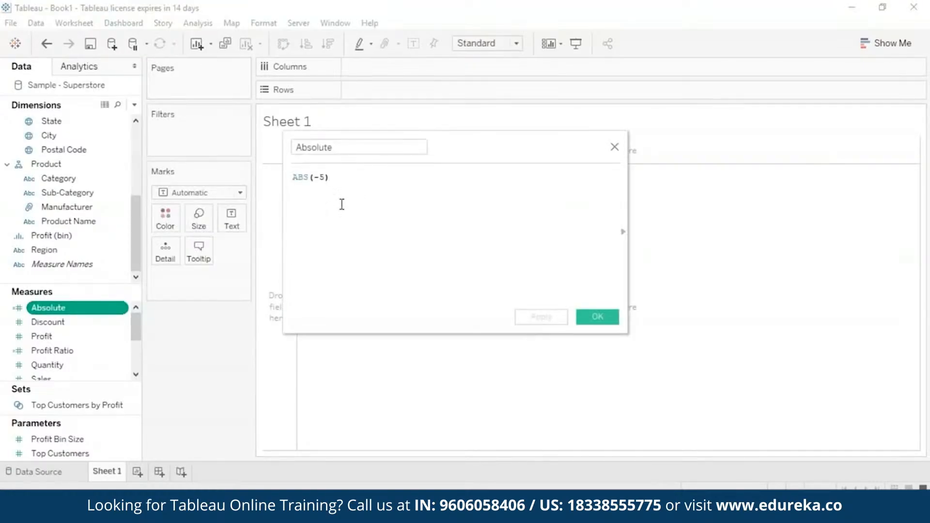
{"action": "key", "text": "Left"}
{"action": "key", "text": "BackSpace"}
{"action": "key", "text": "BackSpace"}
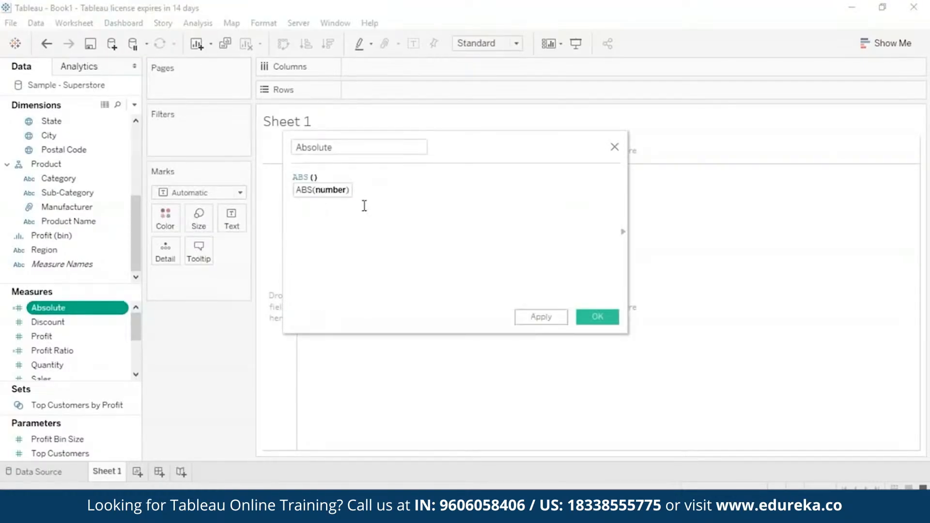
{"action": "type", "text": "Sa"}
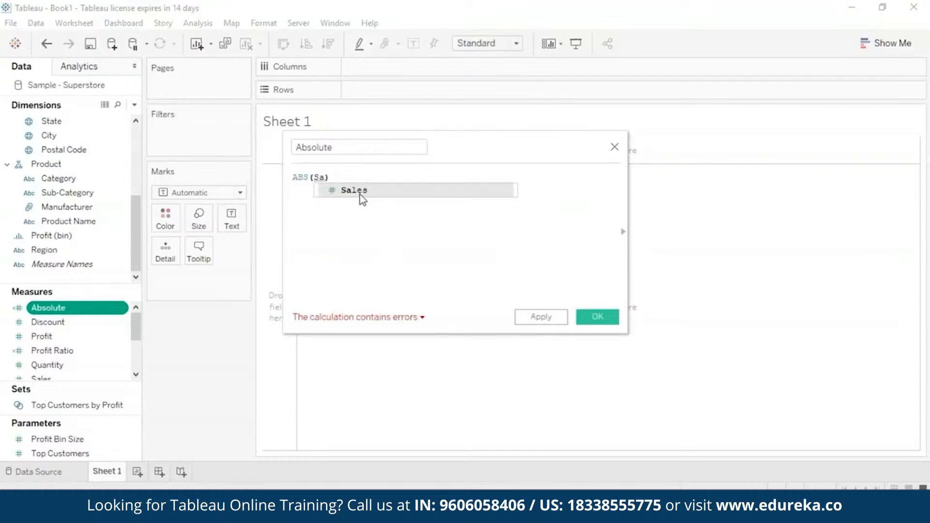
{"action": "double_click", "coordinate": [360, 195]}
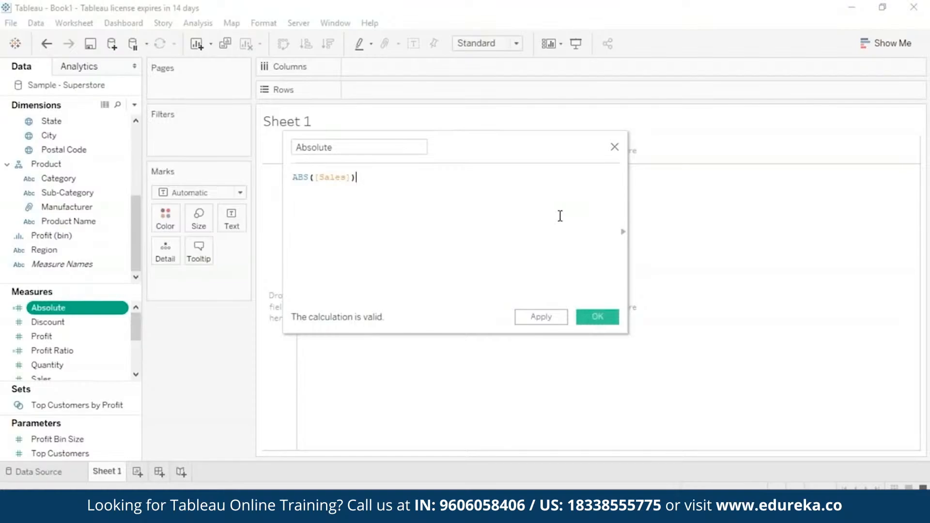
{"action": "left_click", "coordinate": [597, 317]}
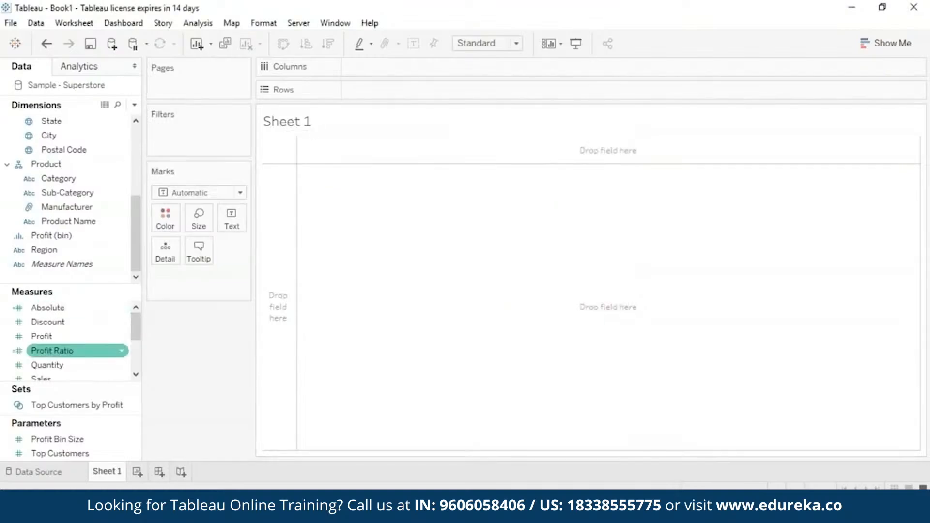
Show the Absolute measure as text on the sheet and break it down by State on Rows.
{"action": "left_click_drag", "start_coordinate": [48, 308], "coordinate": [190, 278]}
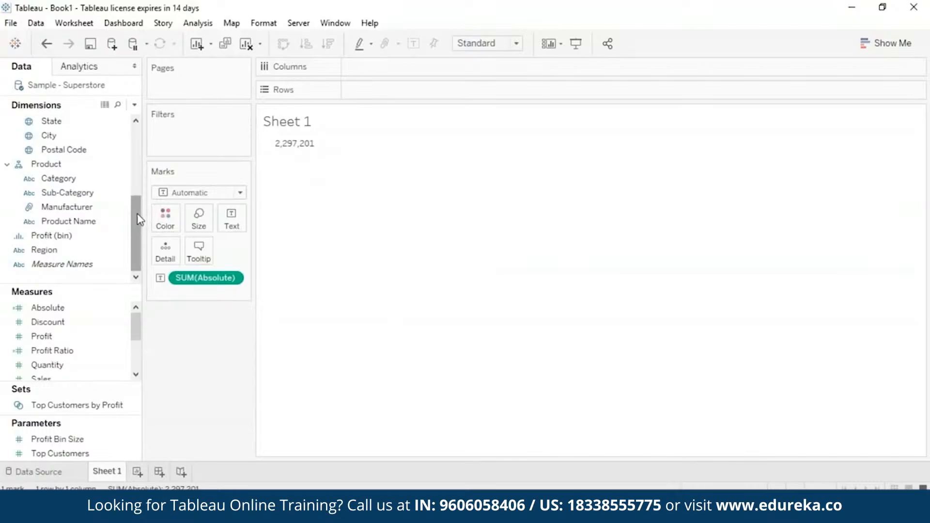
{"action": "left_click_drag", "start_coordinate": [138, 218], "coordinate": [140, 192]}
{"action": "left_click", "coordinate": [63, 179]}
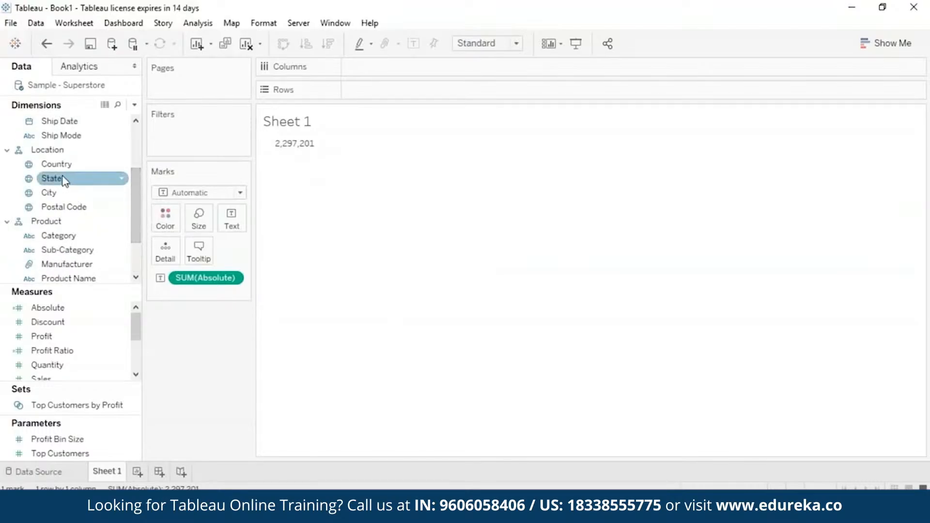
{"action": "left_click_drag", "start_coordinate": [64, 181], "coordinate": [377, 90]}
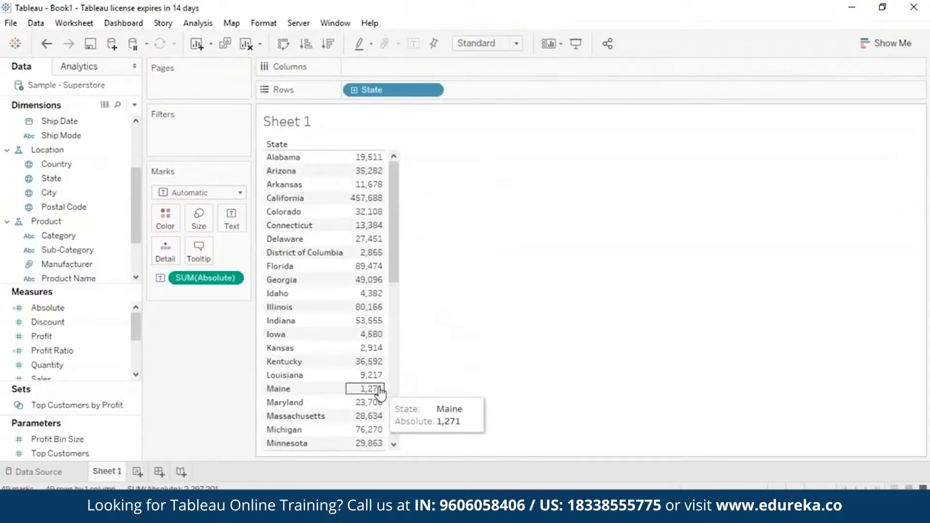
Convert the state table into a filled map, close the chart chooser, and inspect the values for California and New York.
{"action": "left_click", "coordinate": [885, 43]}
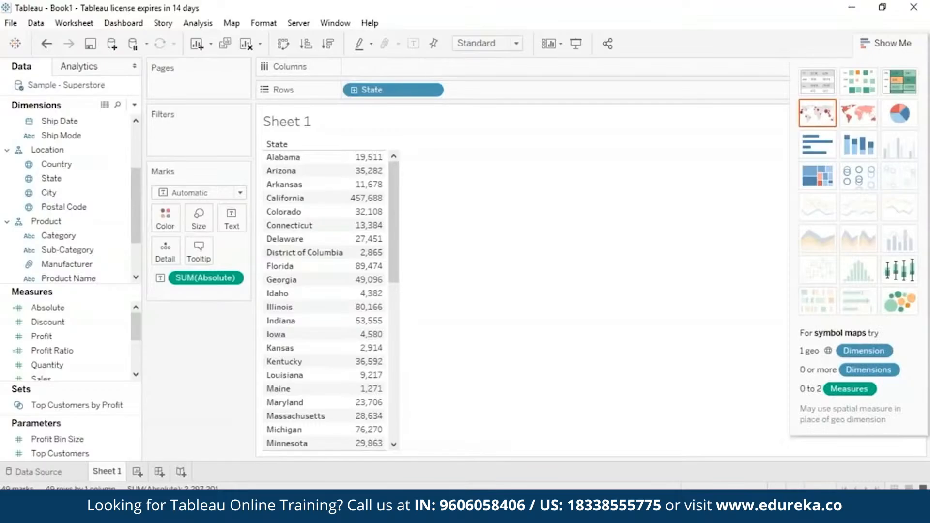
{"action": "left_click", "coordinate": [867, 124]}
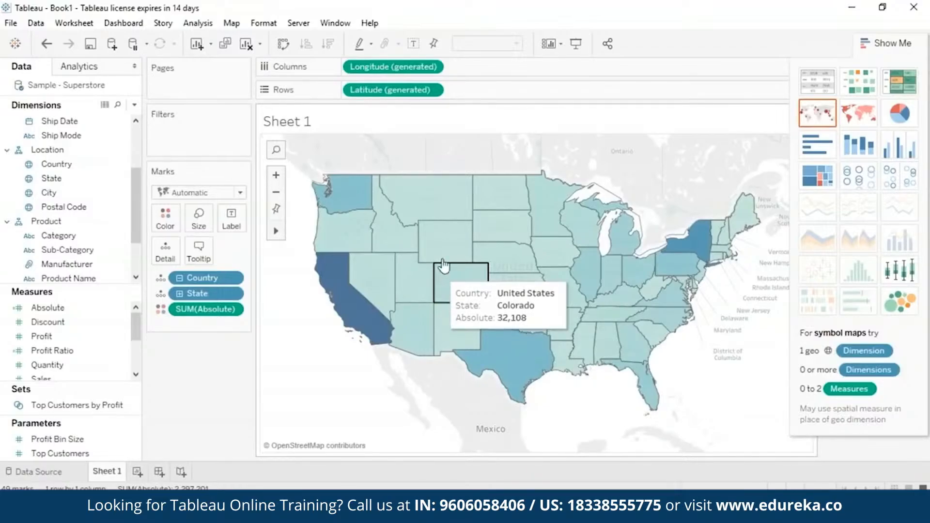
{"action": "left_click", "coordinate": [886, 43]}
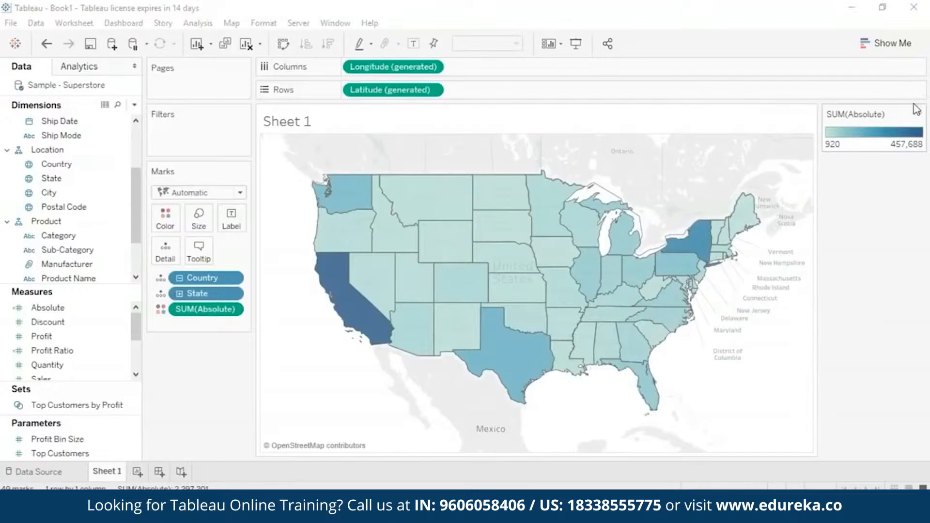
{"action": "mouse_move", "coordinate": [359, 324]}
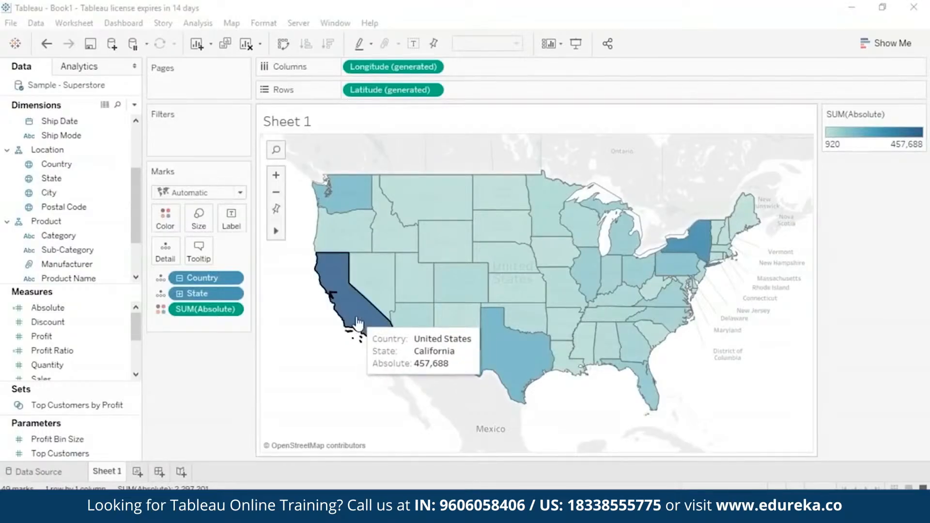
{"action": "mouse_move", "coordinate": [701, 235]}
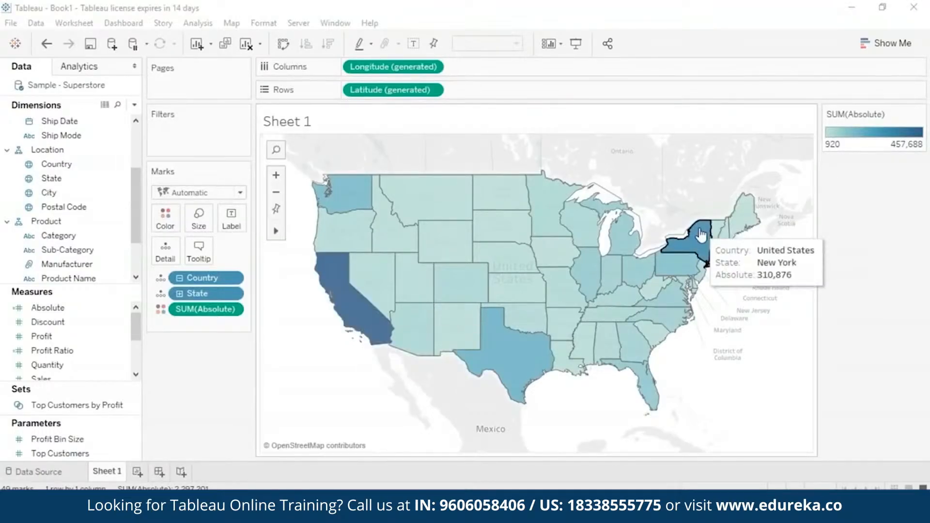
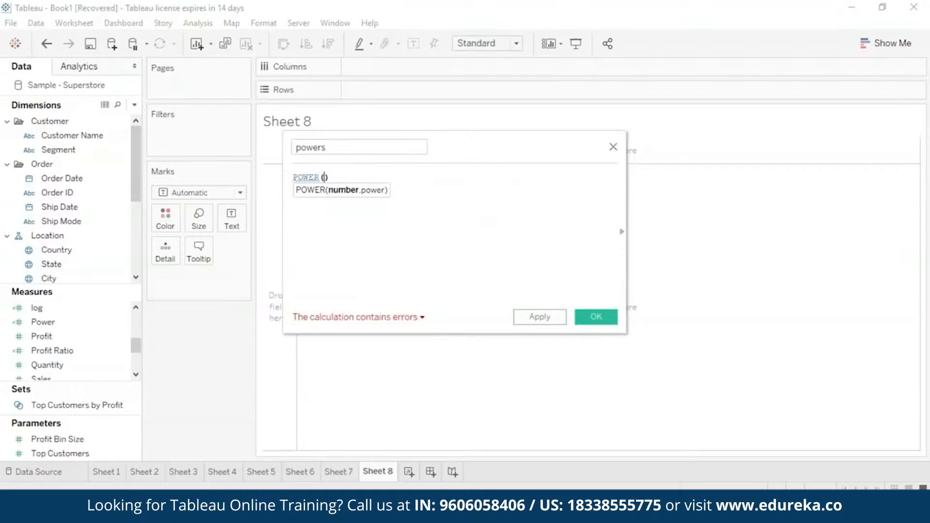
Complete the powers field's formula as POWER(10,3), then apply and save the calculation.
{"action": "type", "text": "5"}
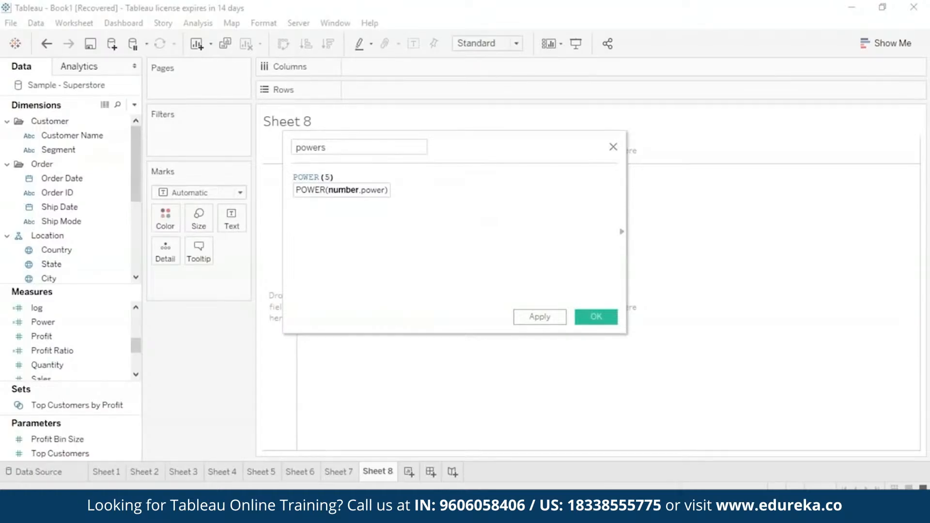
{"action": "key", "text": "BackSpace"}
{"action": "type", "text": "10,"}
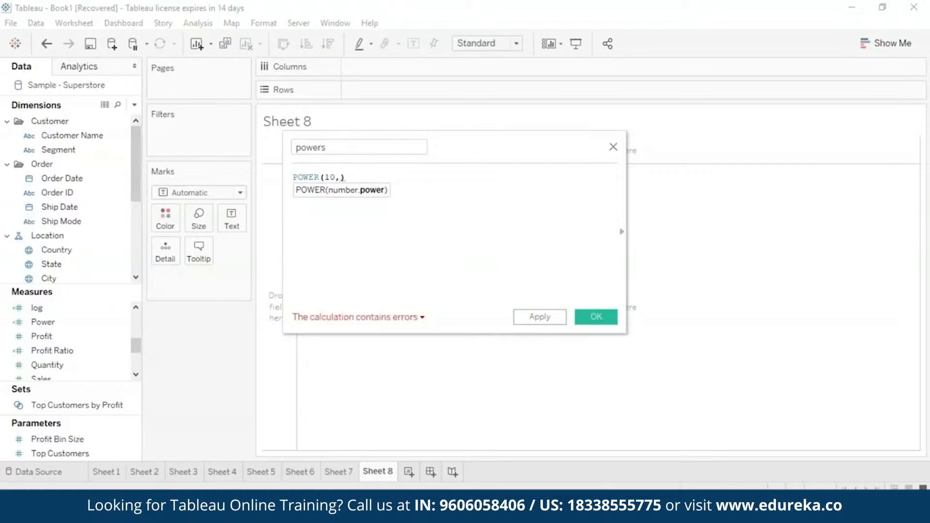
{"action": "type", "text": "3"}
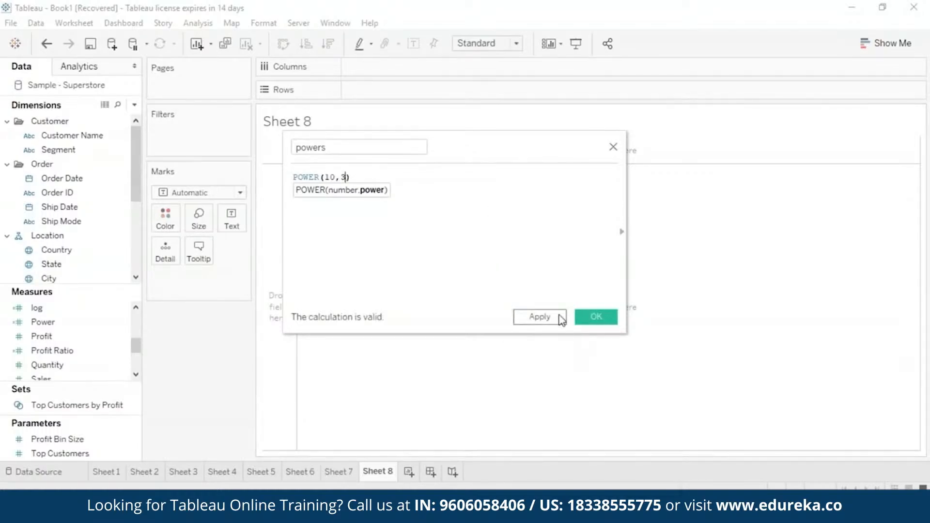
{"action": "left_click", "coordinate": [560, 316]}
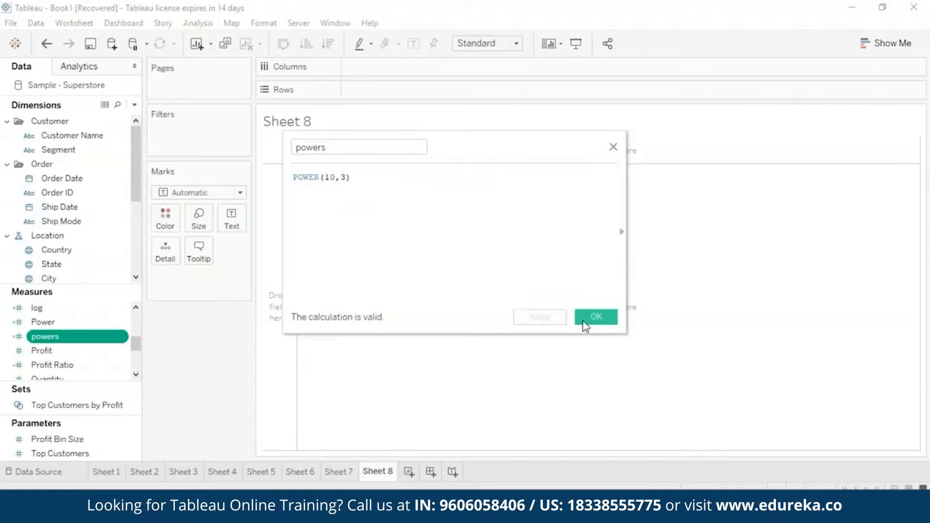
{"action": "left_click", "coordinate": [596, 317]}
Place the powers measure on Rows and change its aggregation to Attribute.
{"action": "left_click_drag", "start_coordinate": [94, 336], "coordinate": [454, 91]}
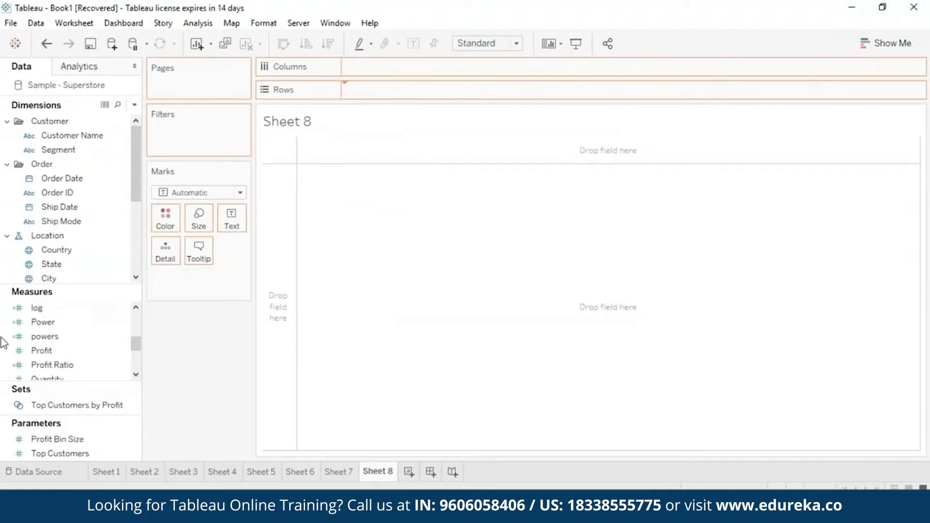
{"action": "left_click", "coordinate": [435, 94]}
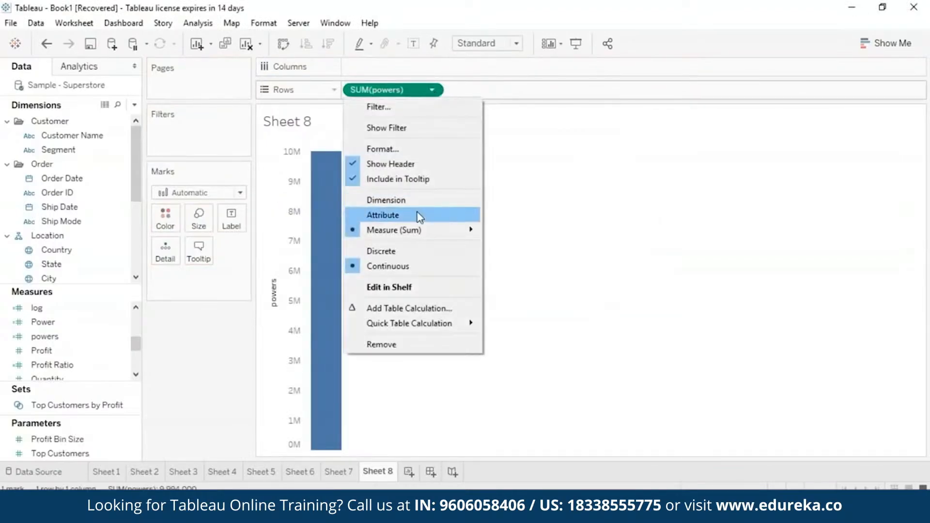
{"action": "left_click", "coordinate": [417, 214]}
{"action": "mouse_move", "coordinate": [337, 171]}
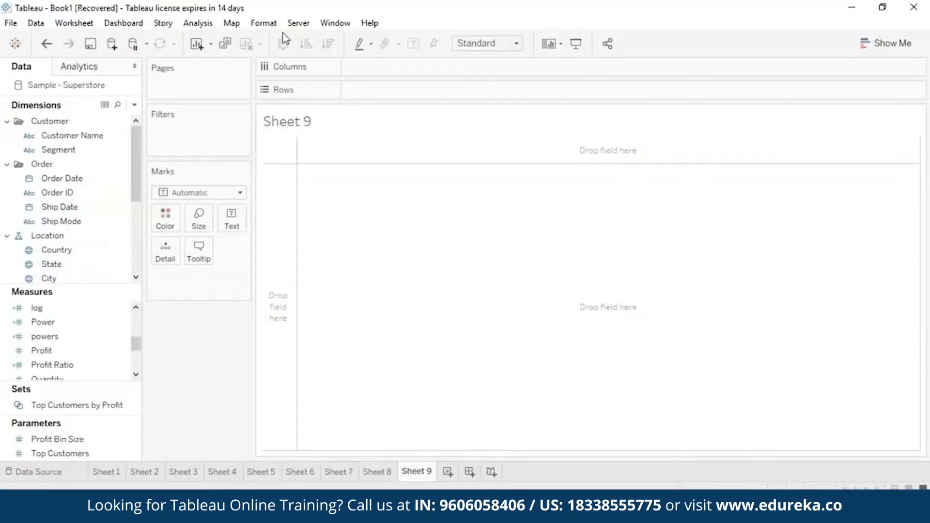
Create a calculated field named rad with the formula RADIANS(45), then apply and save it.
{"action": "left_click", "coordinate": [199, 27]}
{"action": "left_click", "coordinate": [237, 274]}
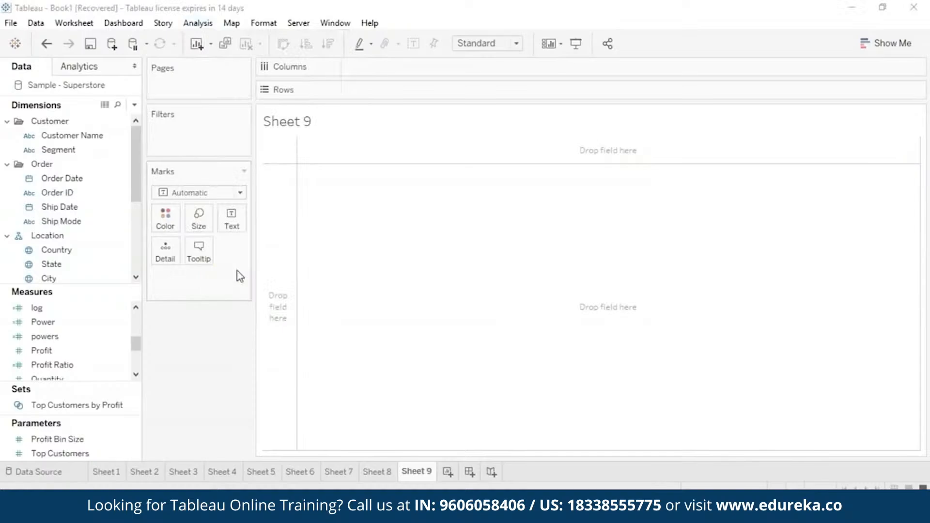
{"action": "type", "text": "rad"}
{"action": "left_click", "coordinate": [381, 185]}
{"action": "type", "text": "ra"}
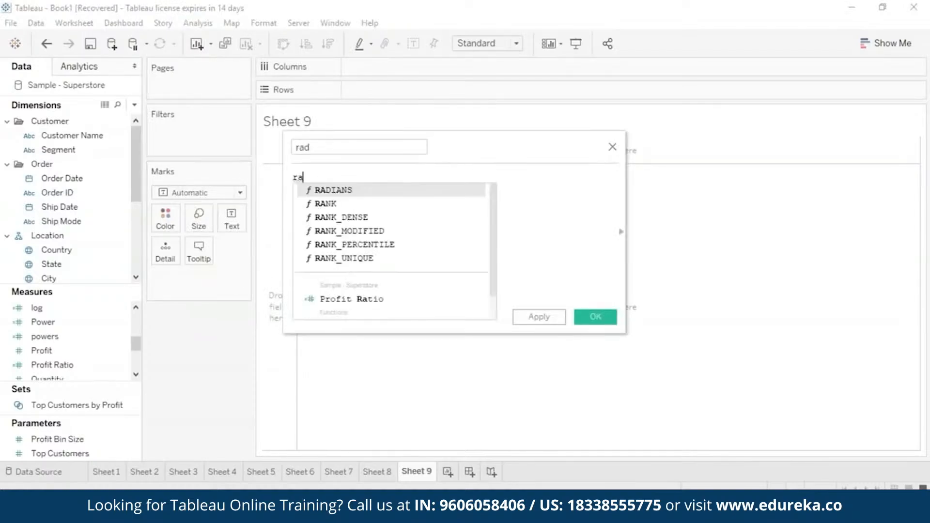
{"action": "key", "text": "Return"}
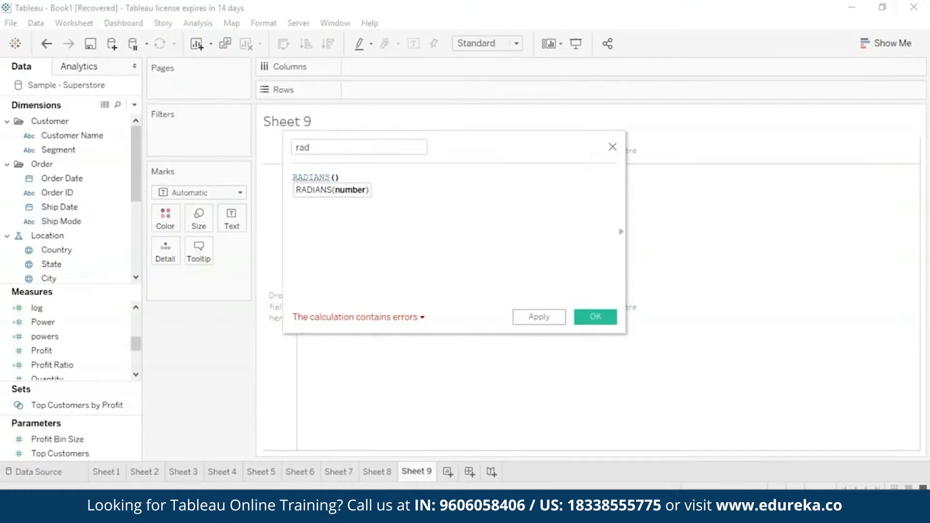
{"action": "type", "text": "45"}
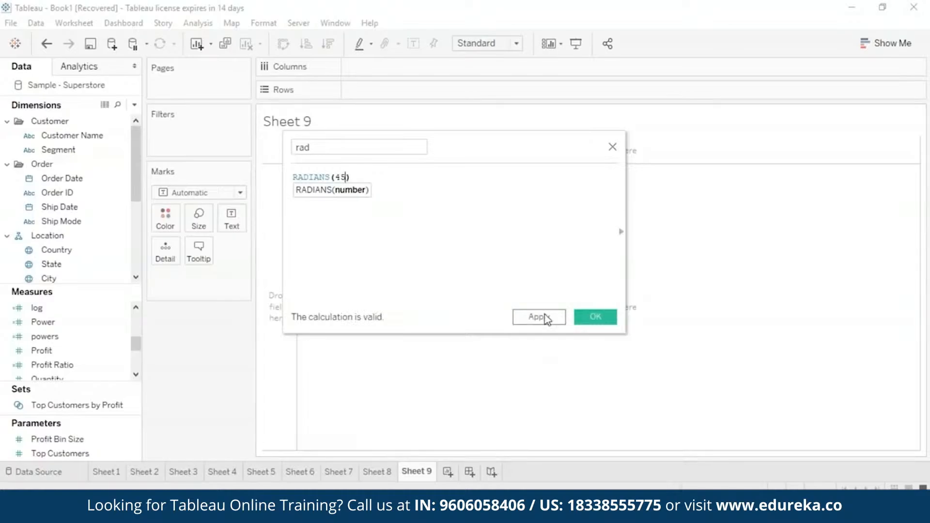
{"action": "left_click", "coordinate": [544, 314]}
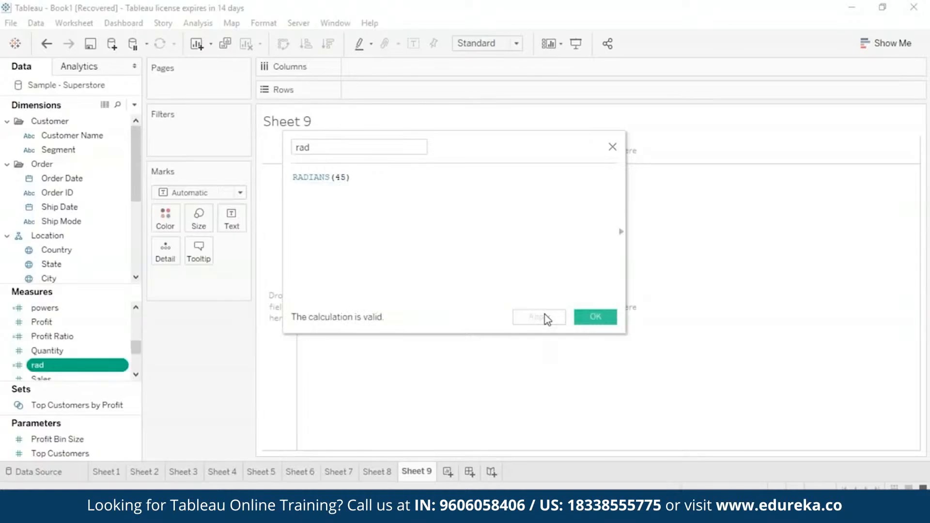
{"action": "left_click", "coordinate": [602, 321]}
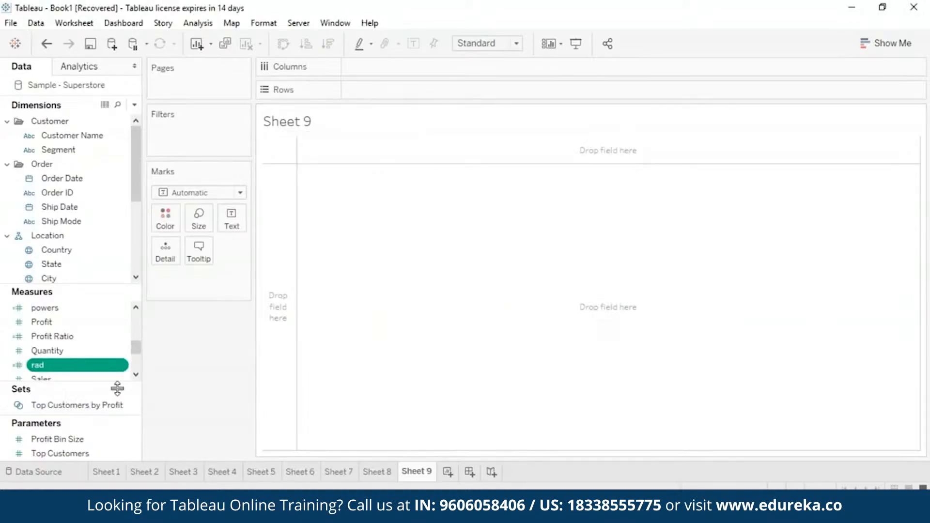
Place the rad measure on Rows and change its aggregation to Attribute.
{"action": "left_click_drag", "start_coordinate": [110, 373], "coordinate": [457, 90]}
{"action": "left_click", "coordinate": [431, 90]}
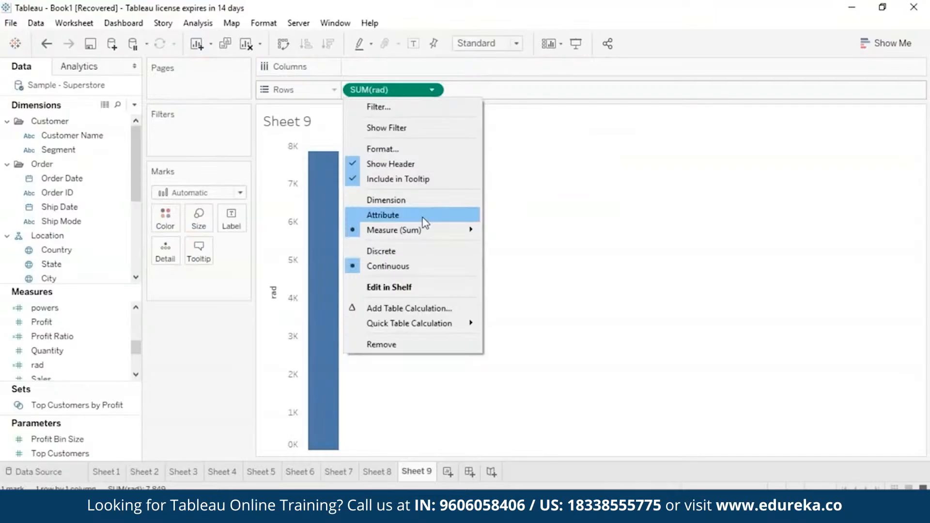
{"action": "left_click", "coordinate": [424, 222]}
{"action": "mouse_move", "coordinate": [317, 169]}
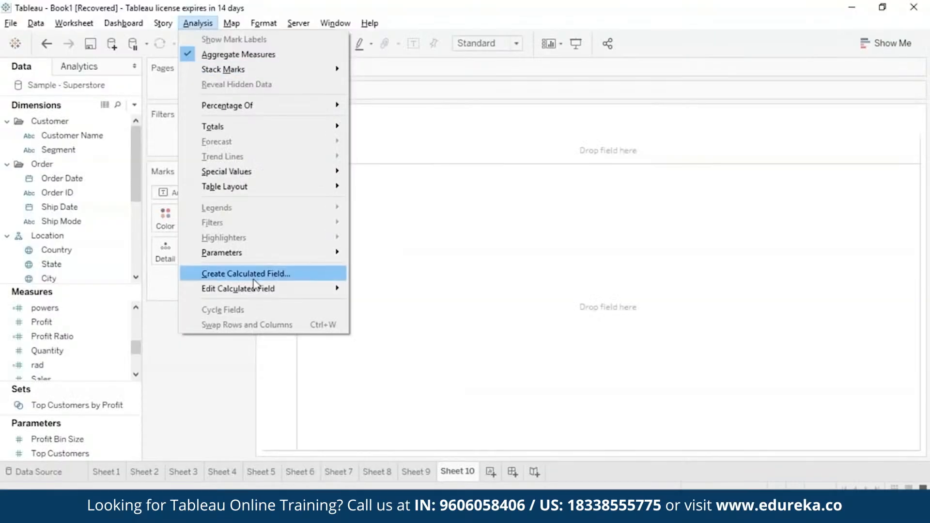
Create a calculated field named rounds with the formula ROUND([Sales]), then apply and save it.
{"action": "left_click", "coordinate": [252, 273]}
{"action": "type", "text": "rounds"}
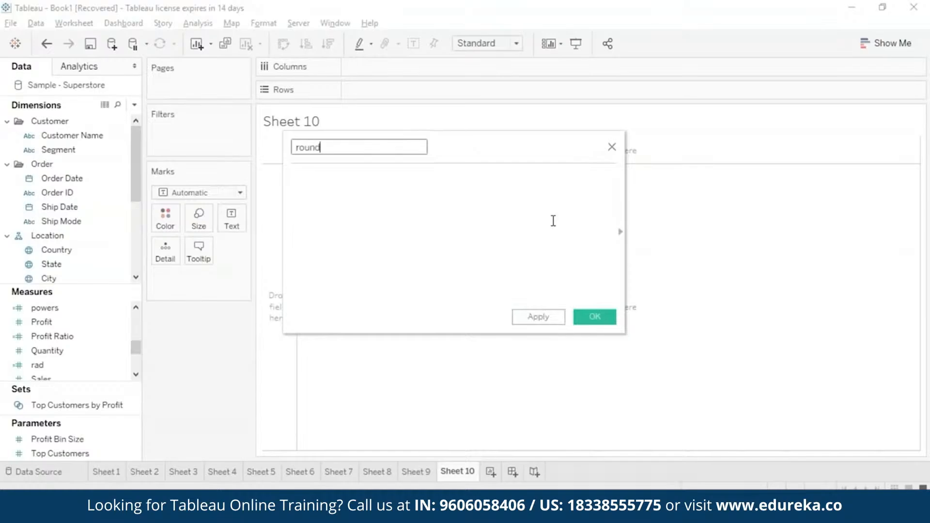
{"action": "left_click", "coordinate": [553, 221]}
{"action": "type", "text": "round"}
{"action": "key", "text": "Return"}
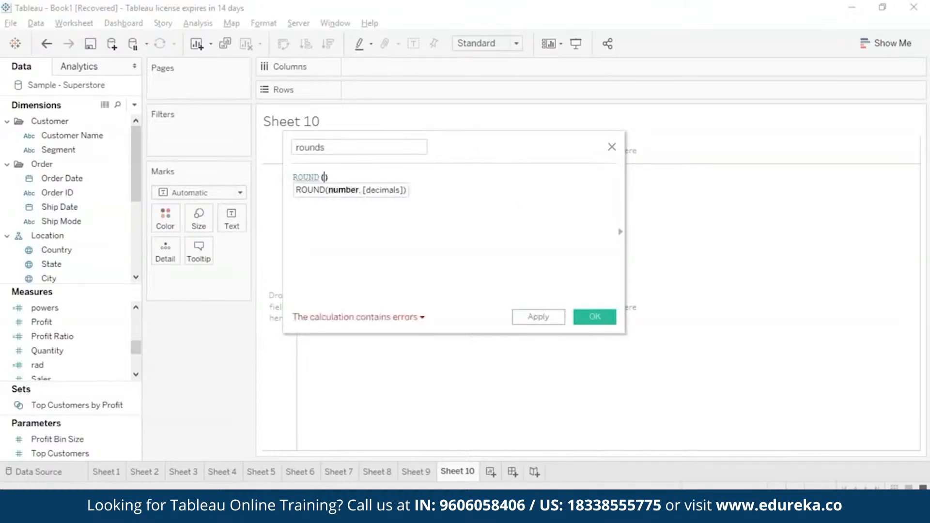
{"action": "type", "text": "Sa"}
{"action": "key", "text": "Return"}
{"action": "left_click", "coordinate": [538, 317]}
{"action": "left_click", "coordinate": [593, 317]}
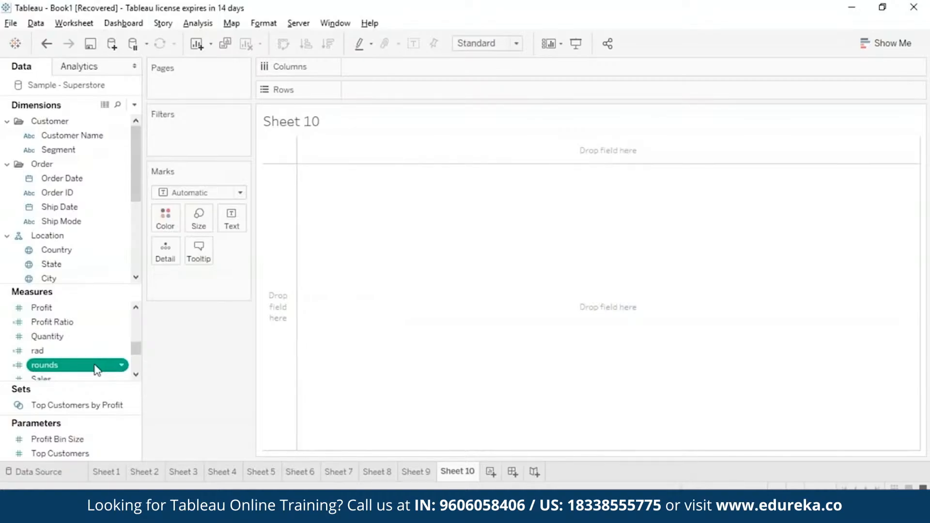
Plot the rounds measure on Rows against Sub-Category on Columns, and inspect the values of several bars.
{"action": "mouse_move", "coordinate": [96, 369]}
{"action": "left_mouse_down"}
{"action": "mouse_move", "coordinate": [346, 188]}
{"action": "mouse_move", "coordinate": [380, 181]}
{"action": "mouse_move", "coordinate": [418, 121]}
{"action": "mouse_move", "coordinate": [423, 91]}
{"action": "left_mouse_up"}
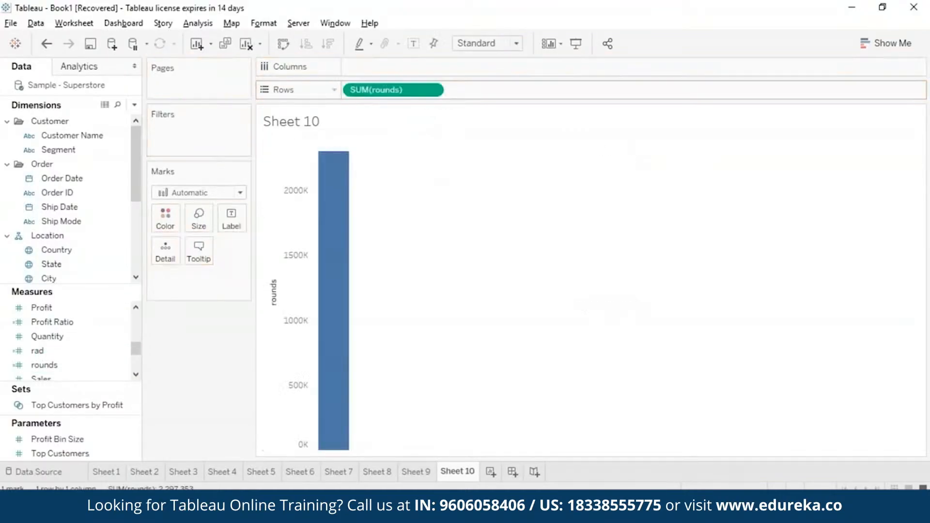
{"action": "scroll", "coordinate": [139, 245], "scroll_direction": "down", "scroll_amount": 3}
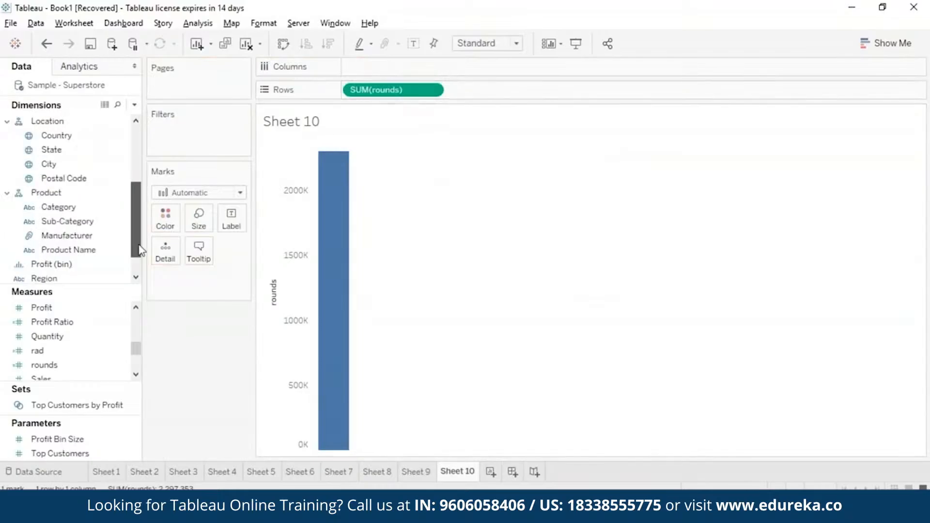
{"action": "left_click", "coordinate": [95, 221]}
{"action": "left_click_drag", "start_coordinate": [95, 221], "coordinate": [420, 63]}
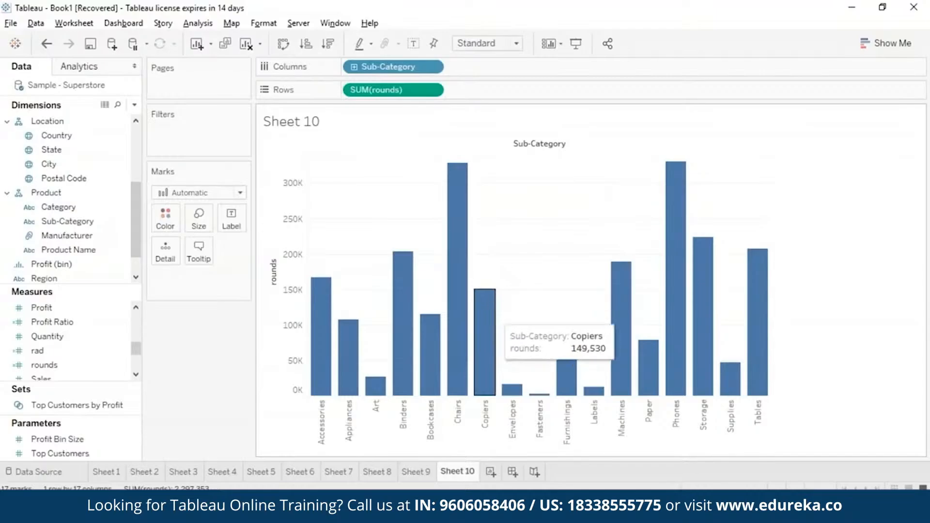
{"action": "mouse_move", "coordinate": [573, 381]}
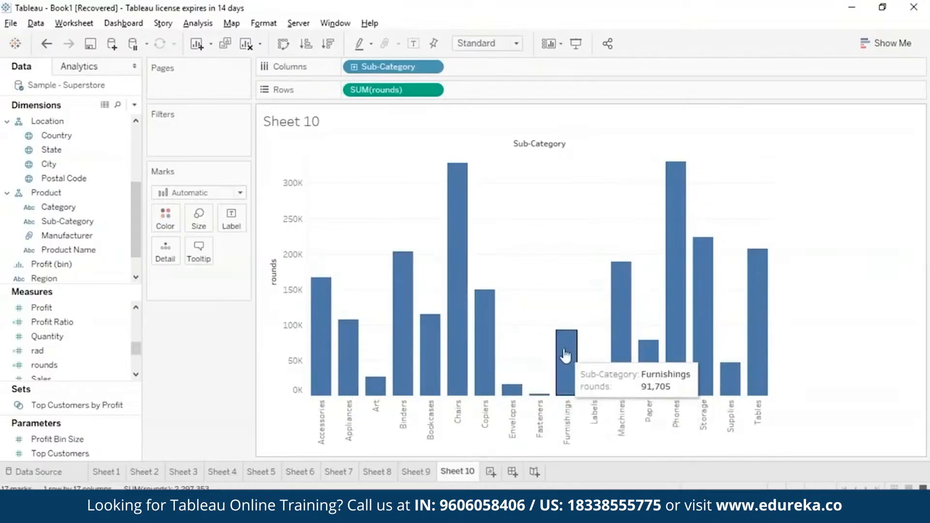
{"action": "mouse_move", "coordinate": [675, 309]}
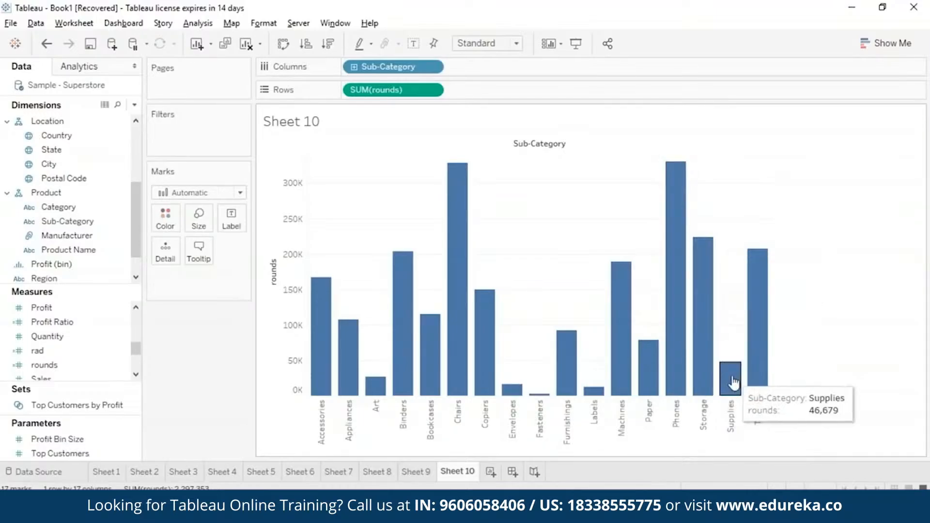
{"action": "mouse_move", "coordinate": [756, 320]}
{"action": "mouse_move", "coordinate": [351, 355]}
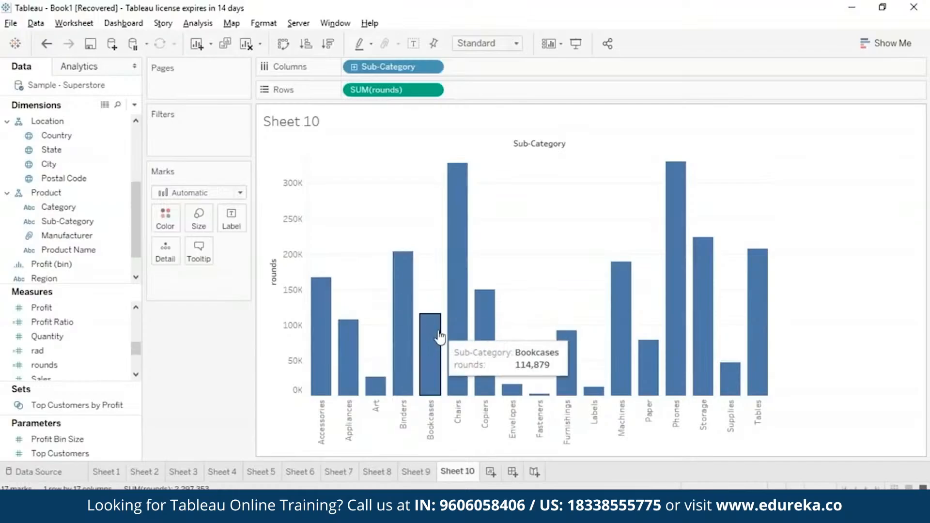
{"action": "mouse_move", "coordinate": [457, 317]}
{"action": "mouse_move", "coordinate": [482, 322]}
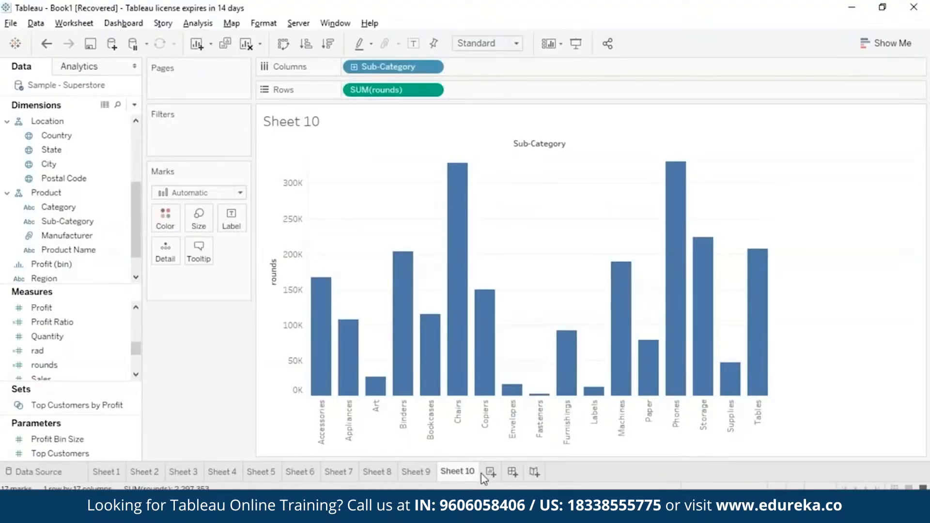
Add a new worksheet and start a calculated field named sign.
{"action": "left_click", "coordinate": [519, 472]}
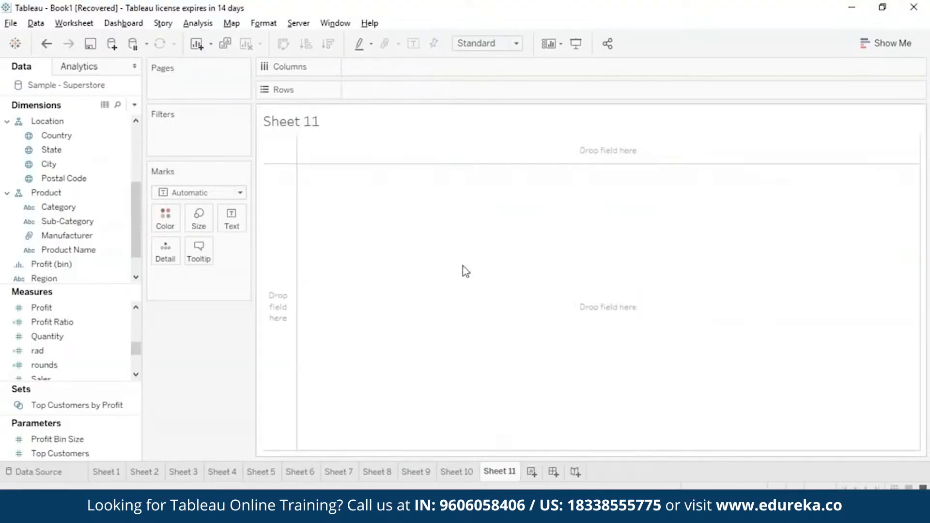
{"action": "left_click", "coordinate": [197, 24]}
{"action": "left_click", "coordinate": [246, 274]}
{"action": "key", "text": "BackSpace"}
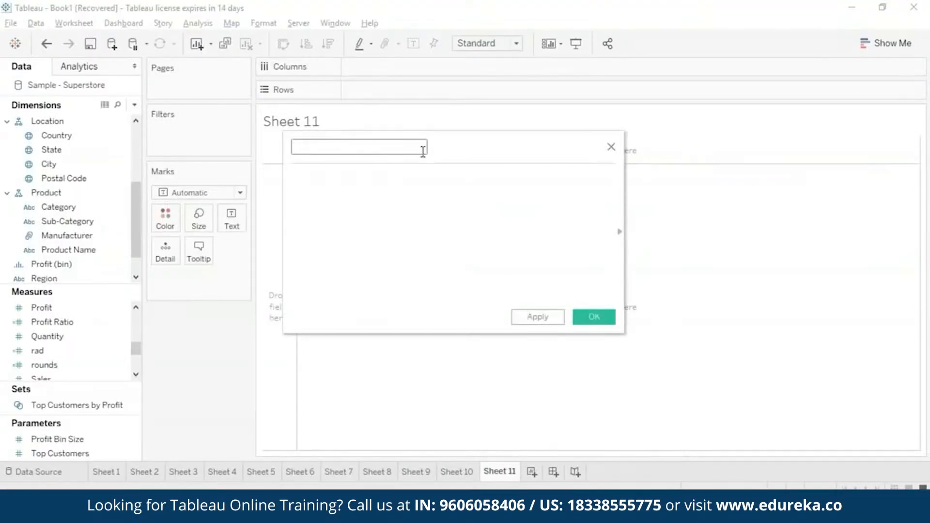
{"action": "type", "text": "sign"}
Enter SIGN(AVG([Profit])) as the sign field's formula, then apply and save the calculation.
{"action": "left_click", "coordinate": [425, 173]}
{"action": "type", "text": "sig"}
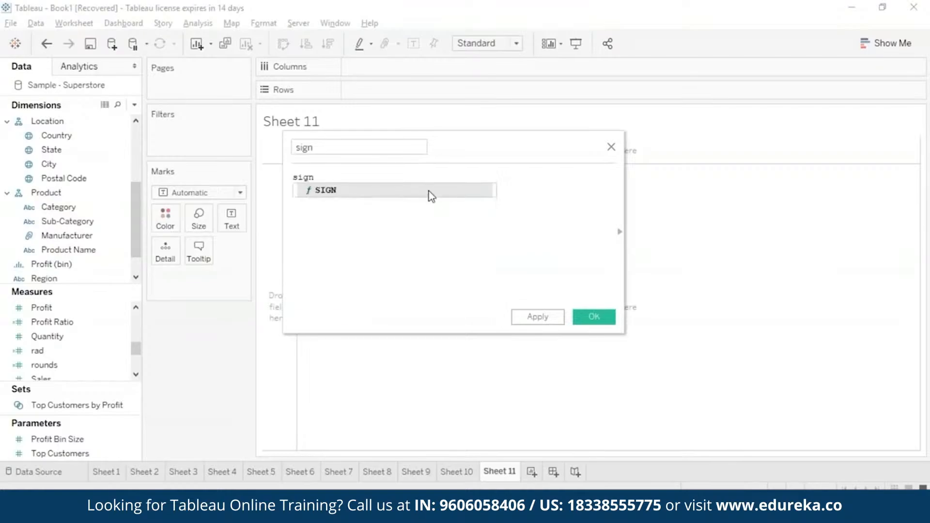
{"action": "left_click", "coordinate": [430, 196]}
{"action": "type", "text": "avg"}
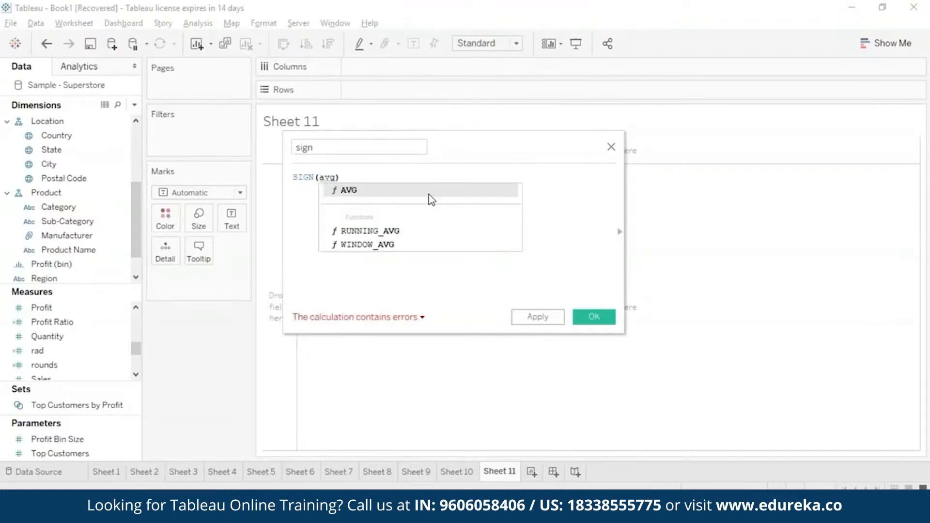
{"action": "left_click", "coordinate": [430, 199]}
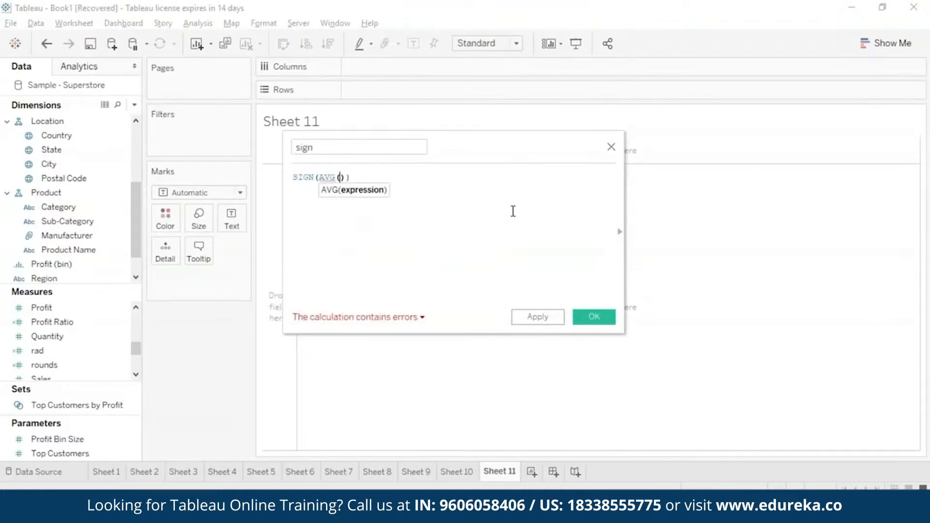
{"action": "type", "text": "pro"}
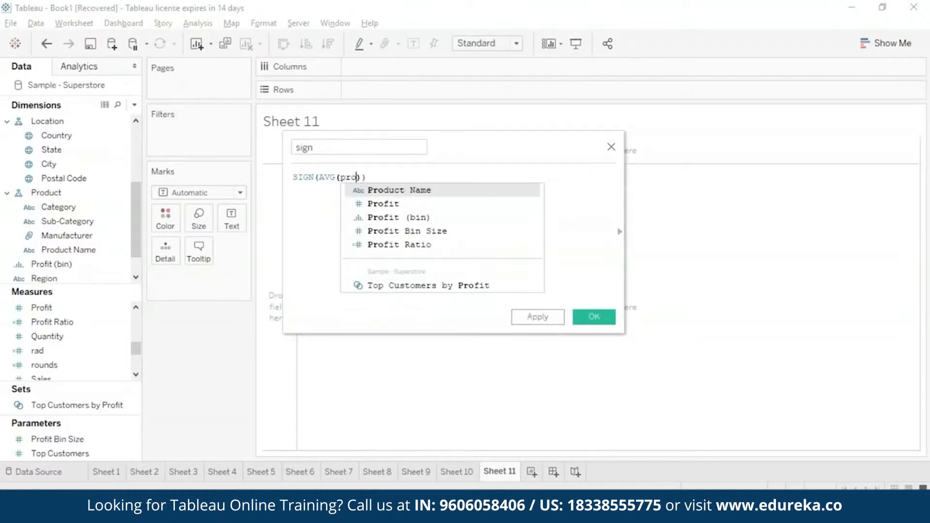
{"action": "left_click", "coordinate": [436, 204]}
{"action": "left_click", "coordinate": [541, 318]}
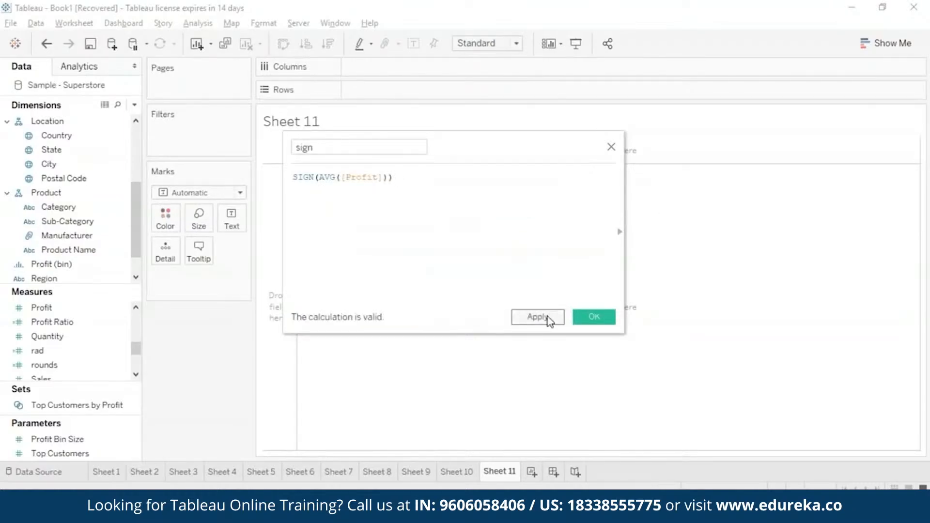
{"action": "left_click", "coordinate": [589, 319]}
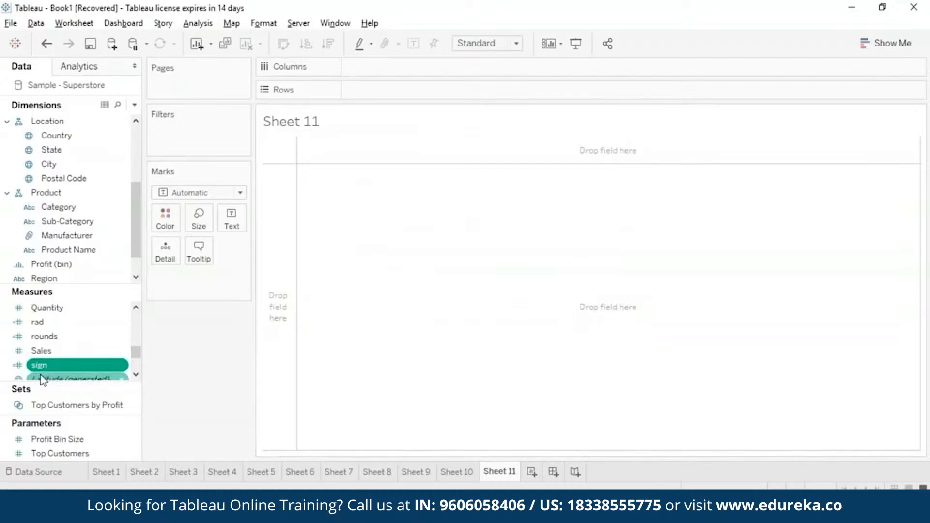
Add the sign measure to the Marks card as detail and set the mark type to Bar.
{"action": "left_click_drag", "start_coordinate": [39, 365], "coordinate": [199, 278]}
{"action": "mouse_move", "coordinate": [291, 152]}
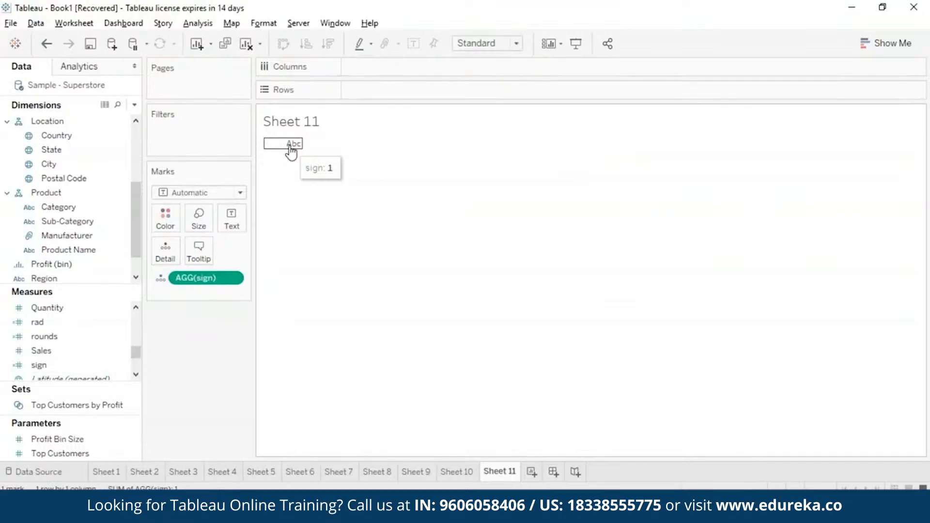
{"action": "left_click", "coordinate": [239, 192]}
{"action": "left_click", "coordinate": [227, 209]}
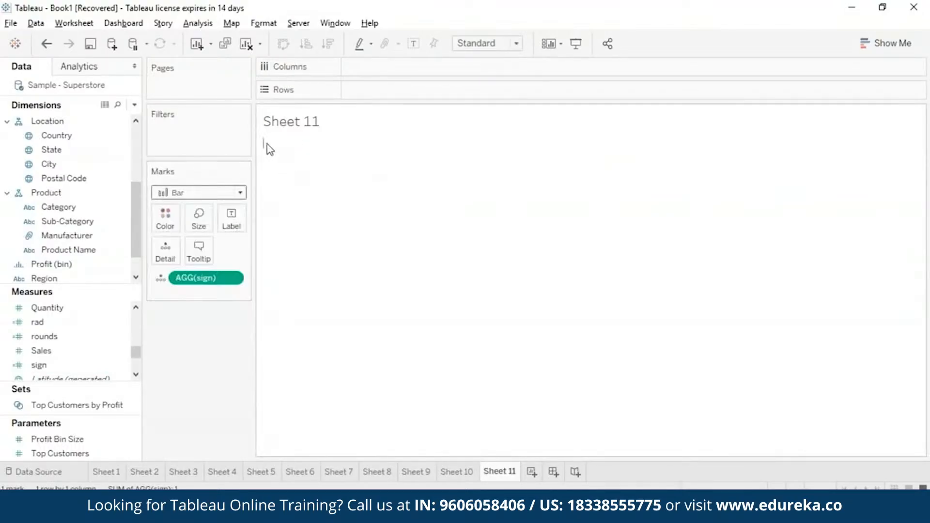
Move the sign measure from the Marks card to Rows.
{"action": "left_click", "coordinate": [240, 280]}
{"action": "left_click", "coordinate": [377, 347]}
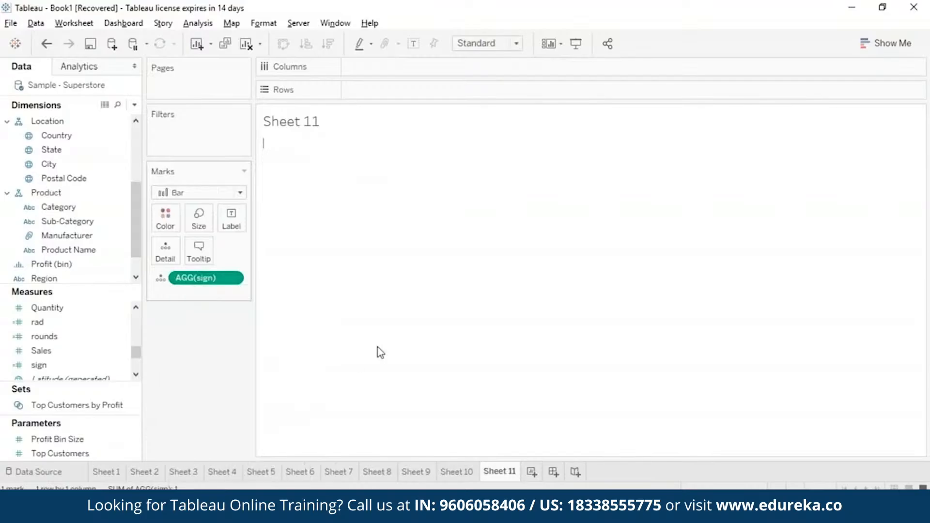
{"action": "left_click_drag", "start_coordinate": [204, 277], "coordinate": [435, 94]}
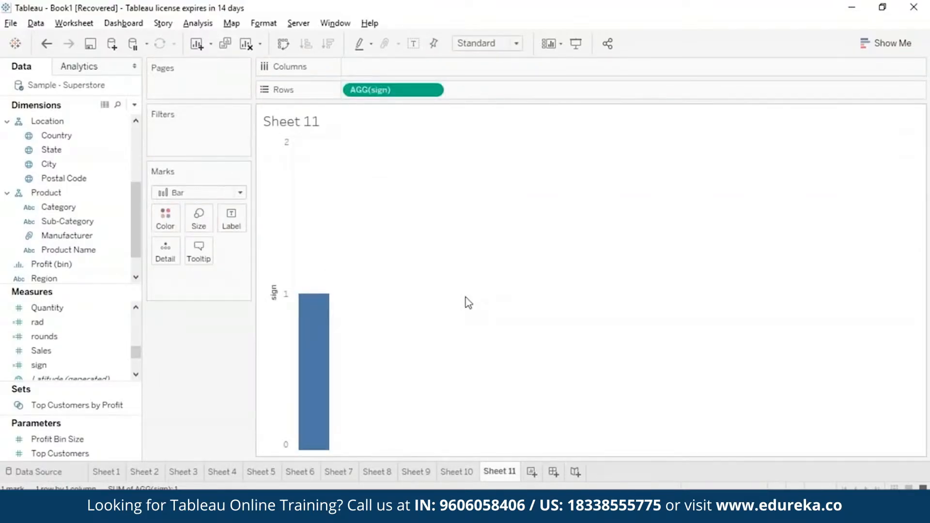
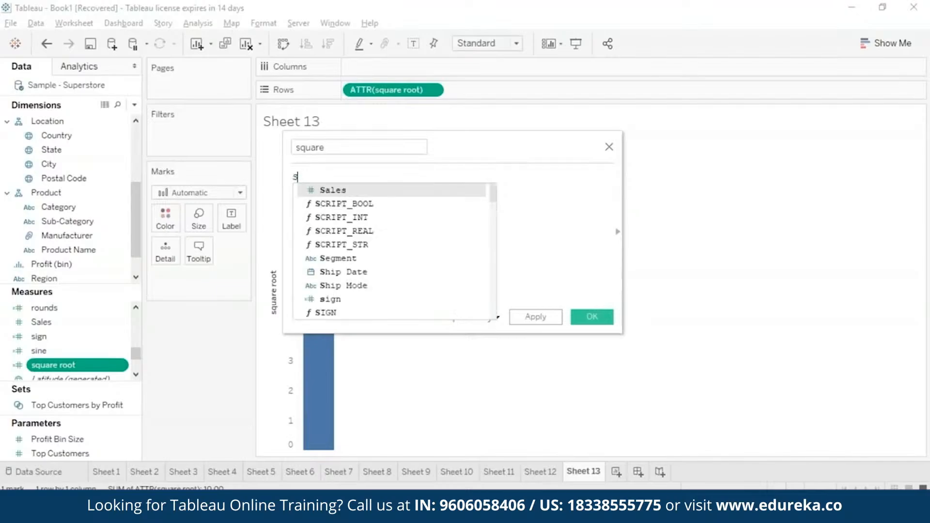
Set the square field's formula to SQUARE(10) and save the calculation.
{"action": "type", "text": "quare"}
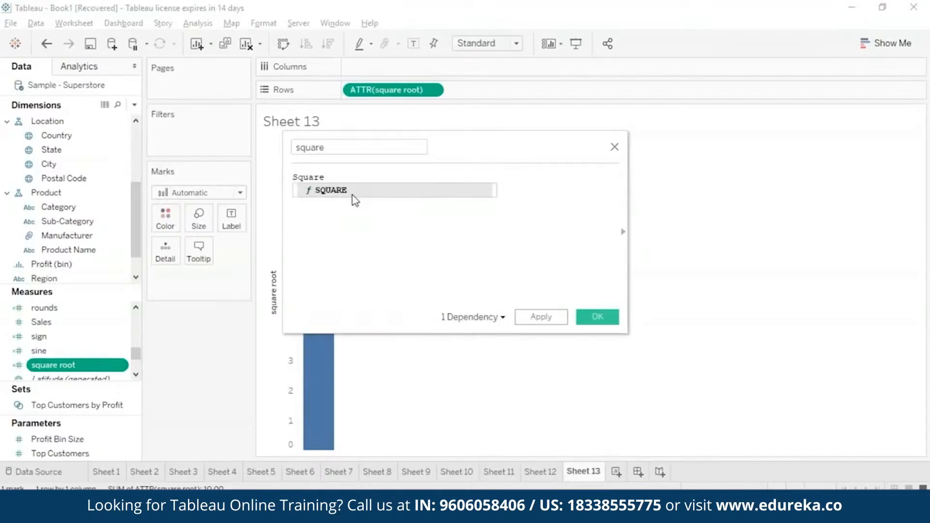
{"action": "double_click", "coordinate": [351, 192]}
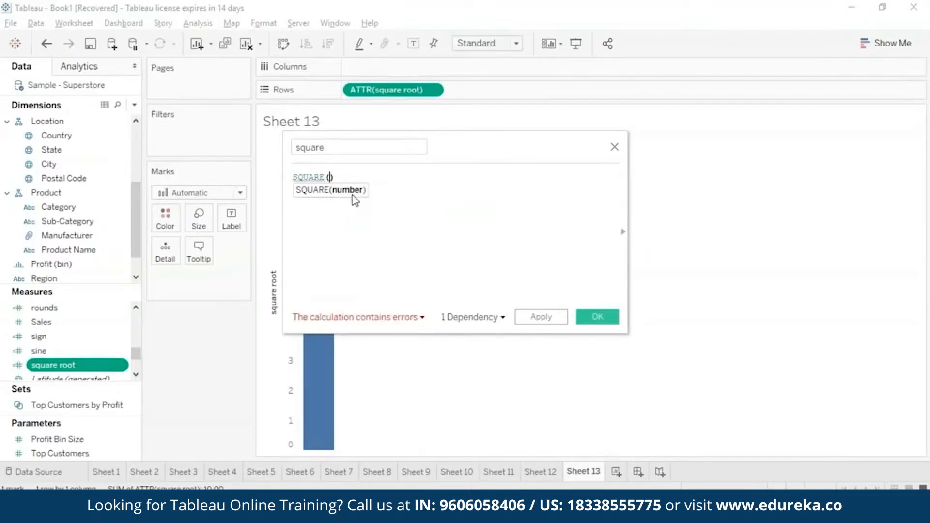
{"action": "type", "text": "10"}
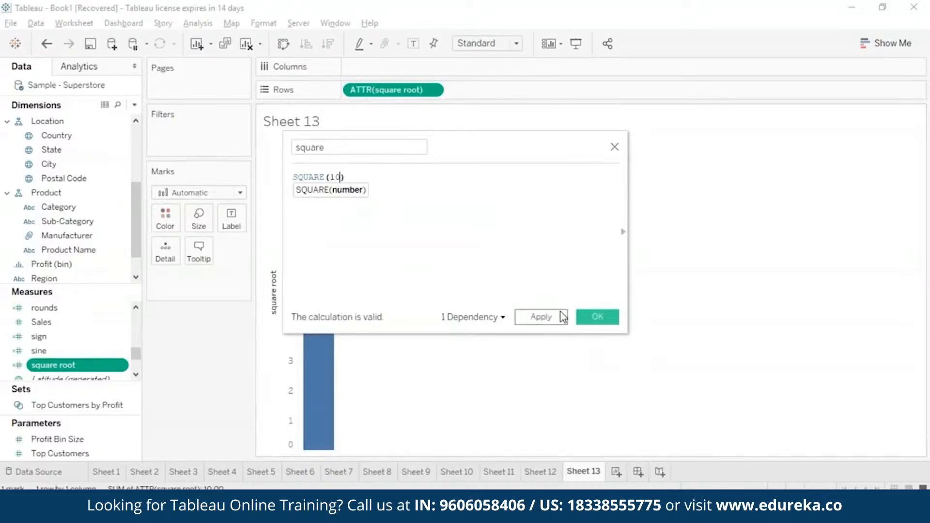
{"action": "left_click", "coordinate": [595, 318]}
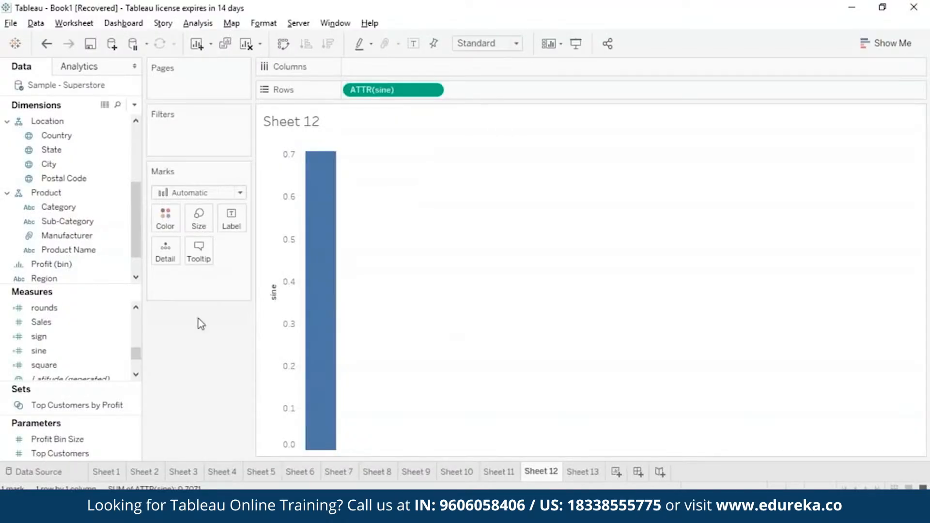
Open the sine calculated field for editing and rename it tan.
{"action": "left_click", "coordinate": [121, 353]}
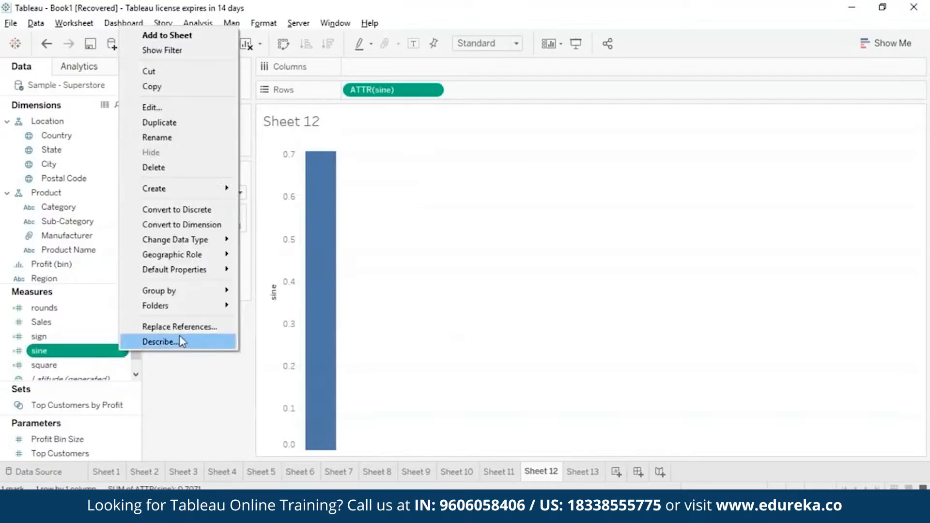
{"action": "left_click", "coordinate": [208, 105]}
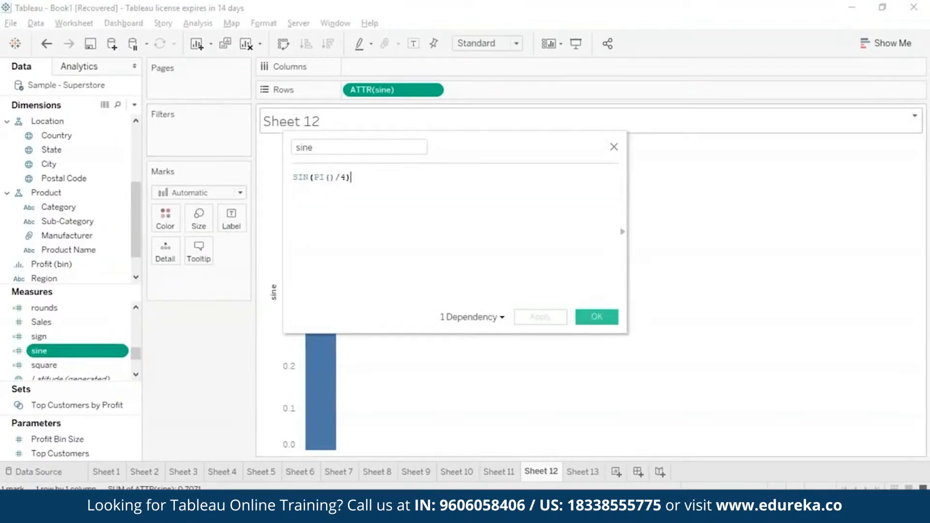
{"action": "left_click", "coordinate": [358, 151]}
{"action": "key", "text": "BackSpace"}
{"action": "key", "text": "BackSpace"}
{"action": "key", "text": "BackSpace"}
{"action": "key", "text": "BackSpace"}
{"action": "type", "text": "ta"}
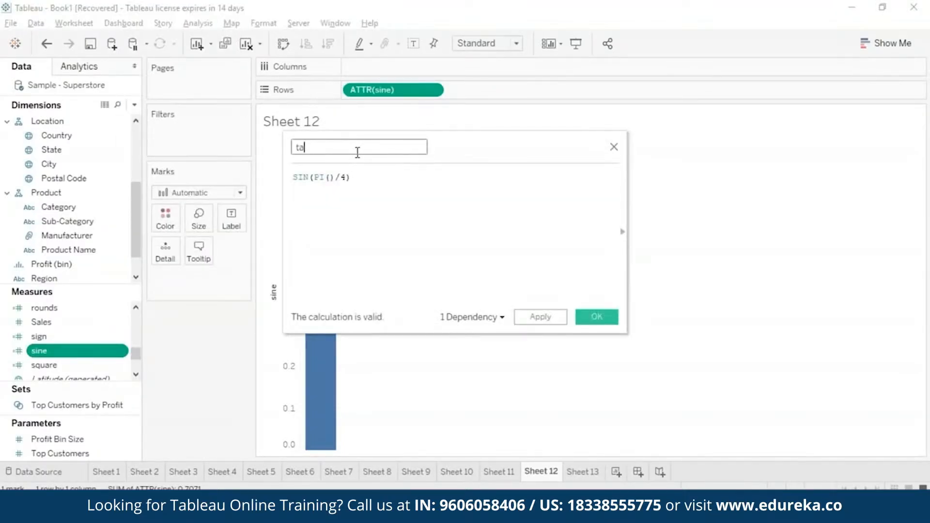
{"action": "type", "text": "n"}
Replace the SIN function in the formula with TAN to get TAN(PI()/4), then apply and save the calculation.
{"action": "left_click", "coordinate": [309, 177]}
{"action": "key", "text": "BackSpace"}
{"action": "key", "text": "BackSpace"}
{"action": "key", "text": "BackSpace"}
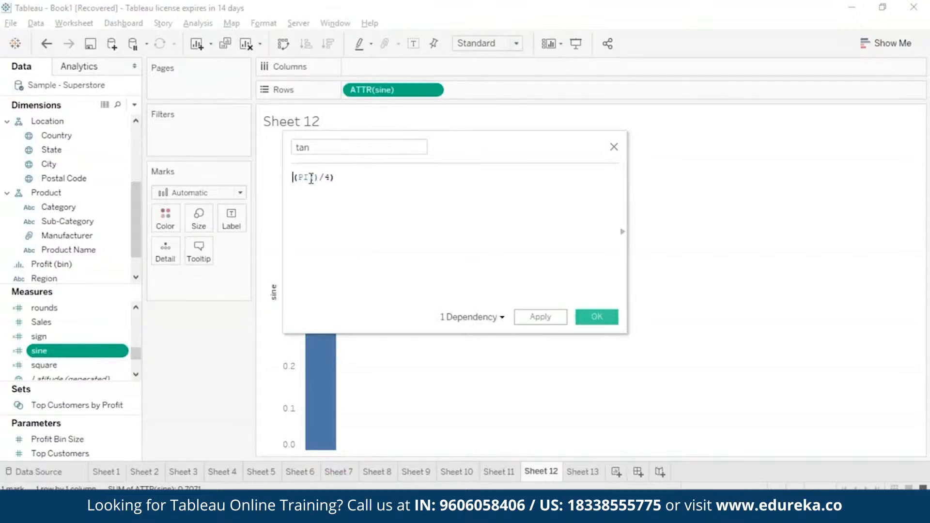
{"action": "type", "text": "TAN"}
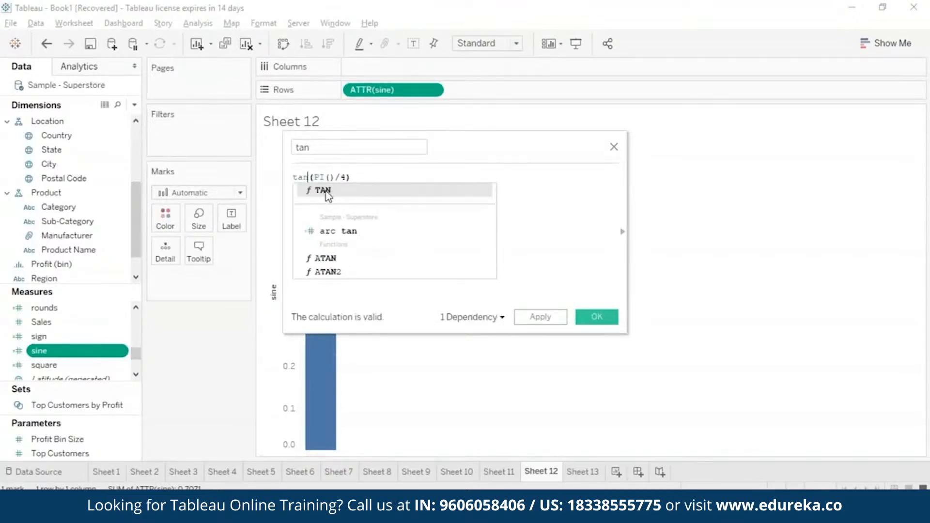
{"action": "left_click", "coordinate": [528, 320]}
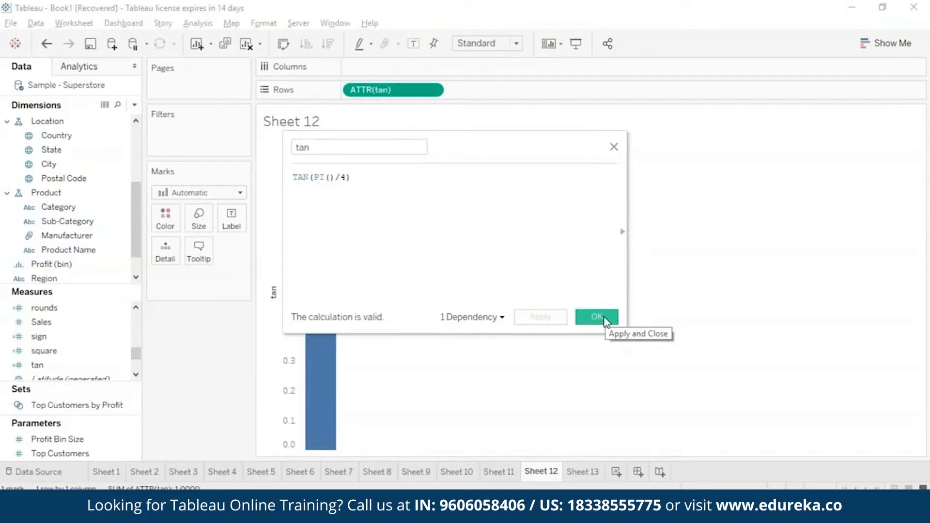
{"action": "left_click", "coordinate": [596, 317]}
{"action": "mouse_move", "coordinate": [328, 208]}
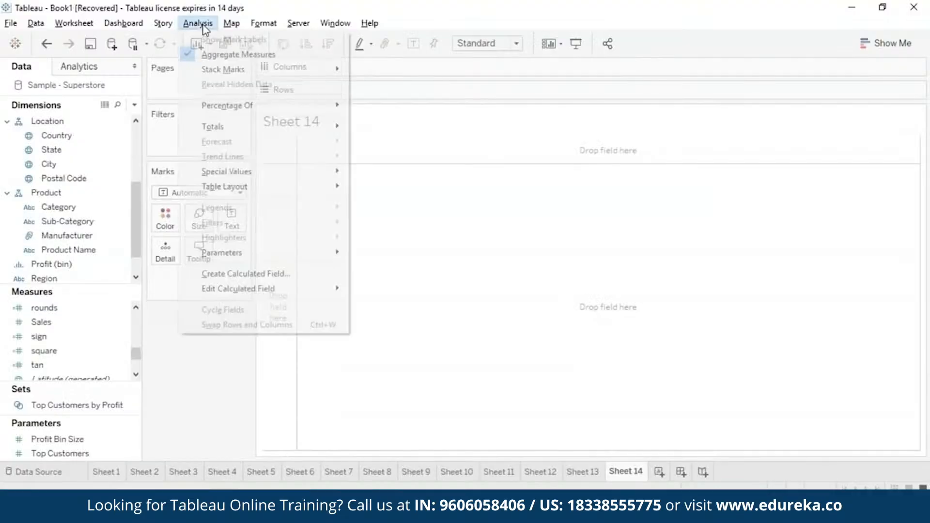
Start a new calculated field named zn on Sheet 14.
{"action": "left_click", "coordinate": [296, 272]}
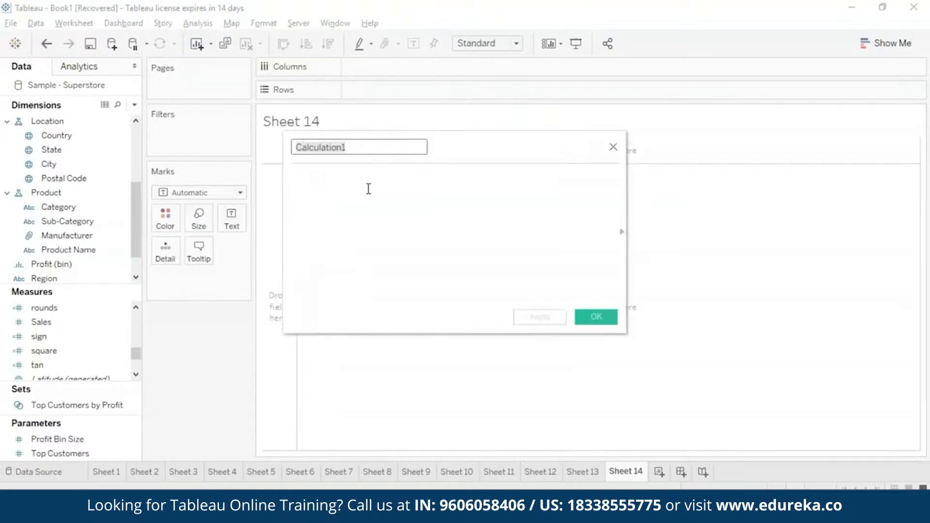
{"action": "key", "text": "BackSpace"}
{"action": "type", "text": "zn"}
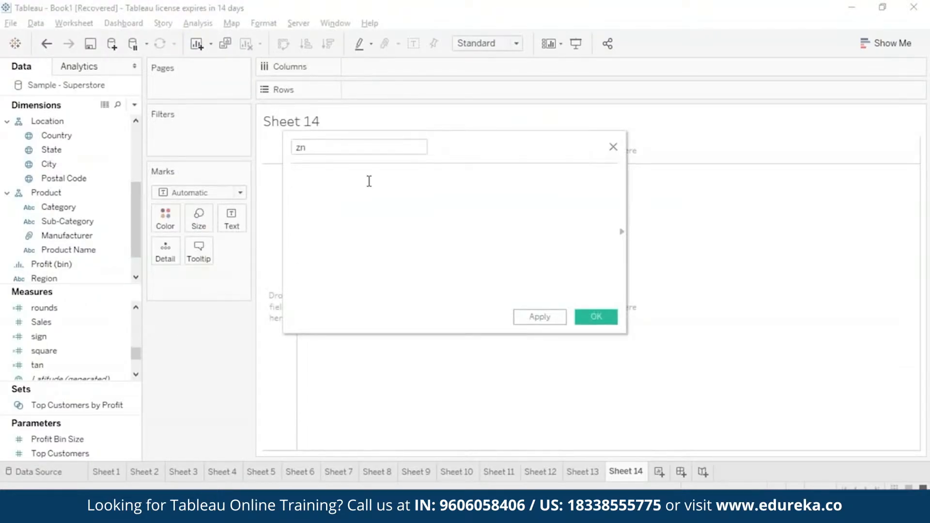
Enter ZN([Profit]) as the zn field's formula, then apply and save the calculation.
{"action": "left_click", "coordinate": [369, 181]}
{"action": "type", "text": "z"}
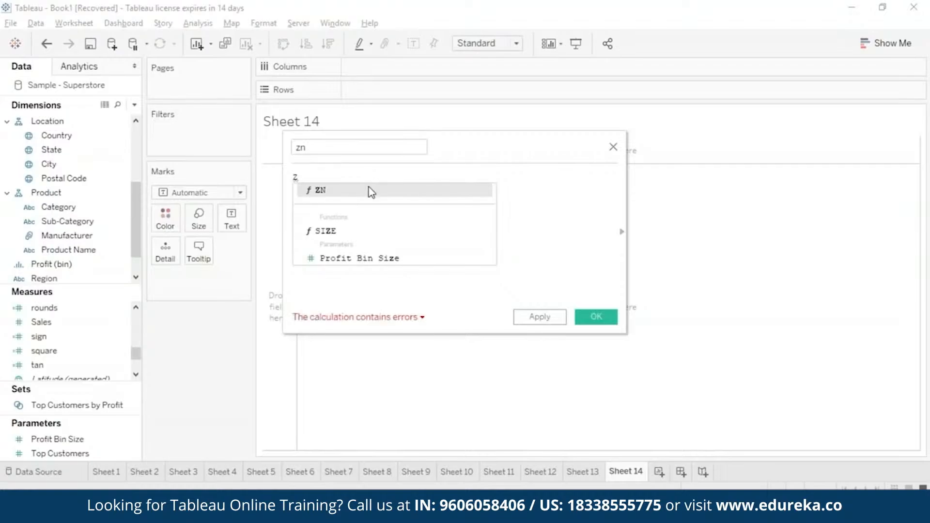
{"action": "double_click", "coordinate": [370, 190]}
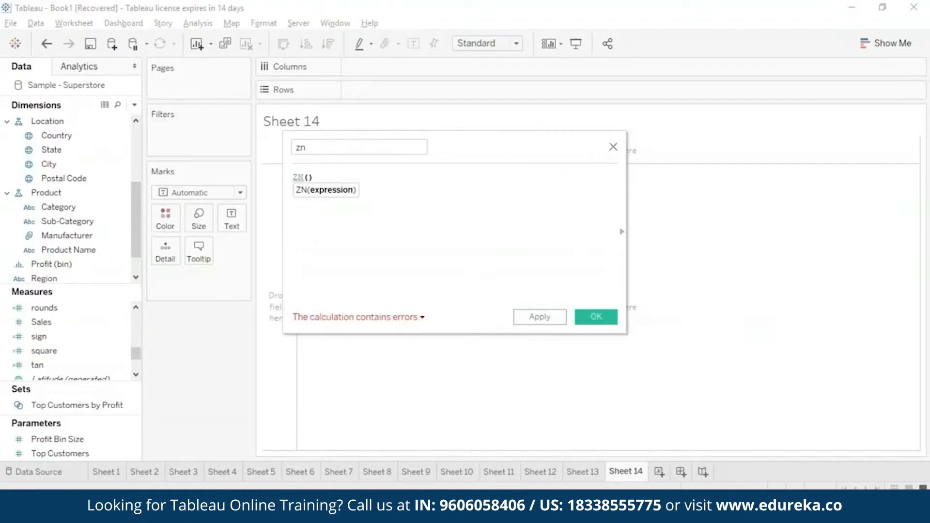
{"action": "type", "text": "pro"}
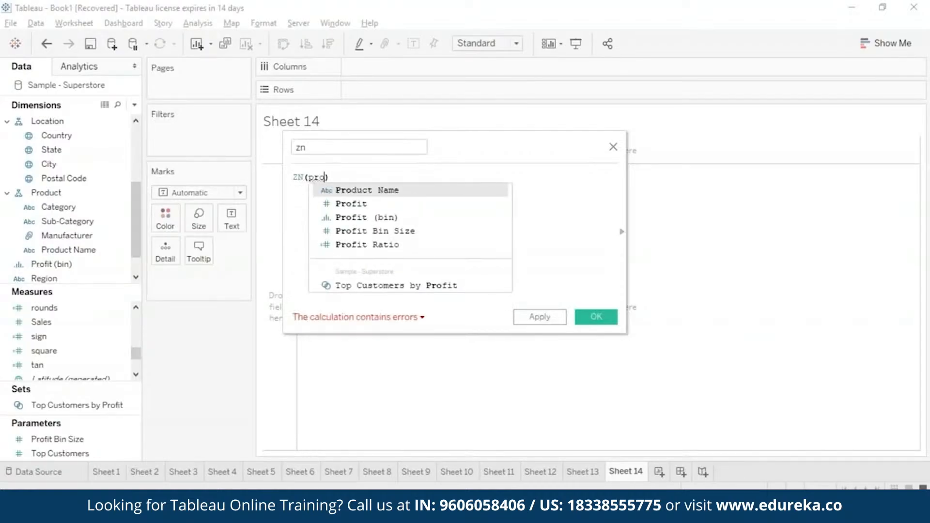
{"action": "double_click", "coordinate": [376, 202]}
{"action": "left_click", "coordinate": [542, 317]}
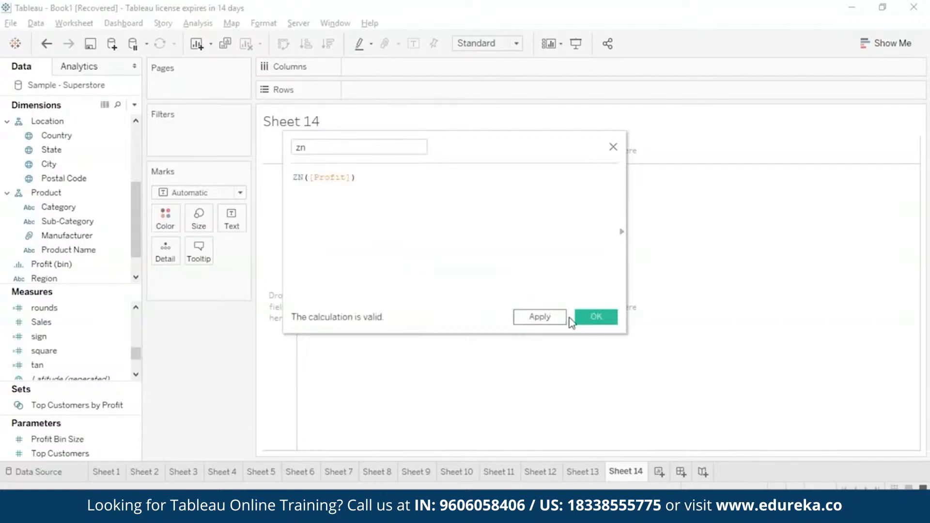
{"action": "left_click", "coordinate": [581, 317]}
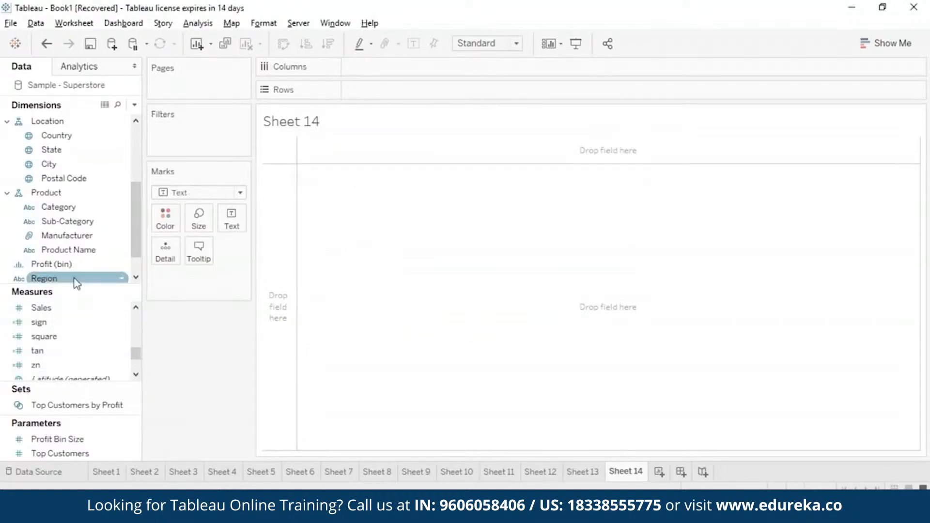
Add the zn measure to the Marks card as detail and aggregate it by average.
{"action": "left_click_drag", "start_coordinate": [71, 375], "coordinate": [233, 283]}
{"action": "left_click", "coordinate": [232, 279]}
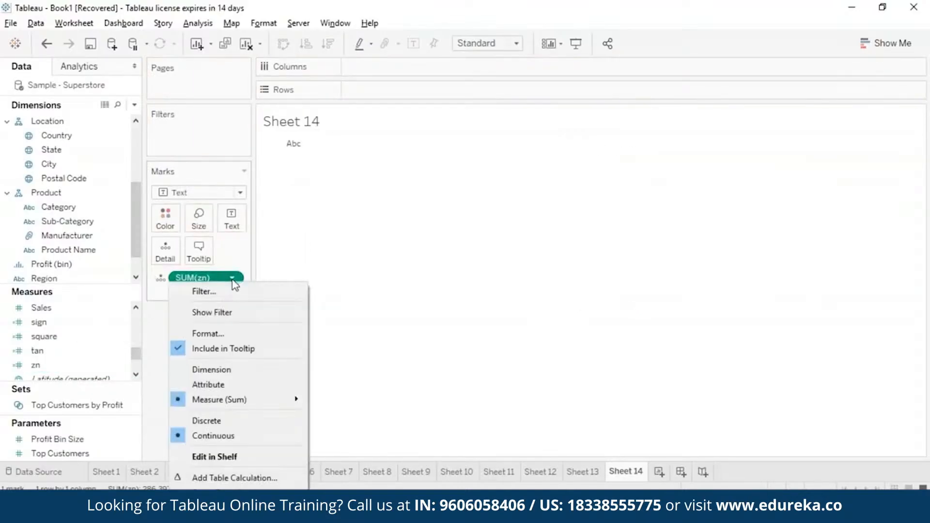
{"action": "mouse_move", "coordinate": [232, 399]}
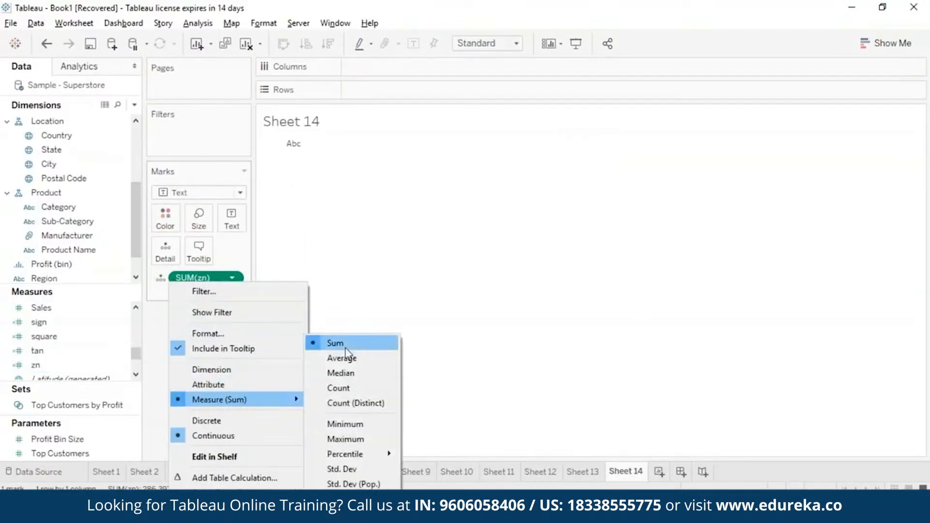
{"action": "left_click", "coordinate": [343, 359]}
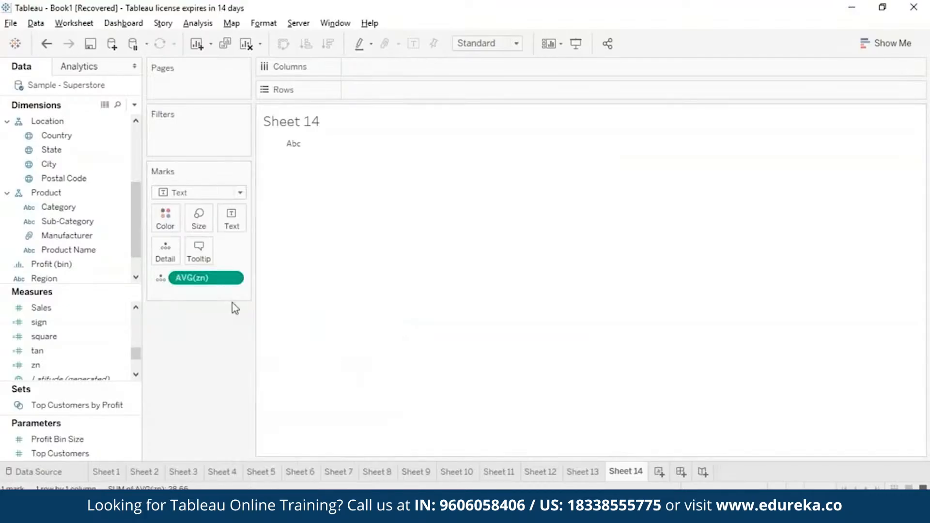
{"action": "mouse_move", "coordinate": [296, 150]}
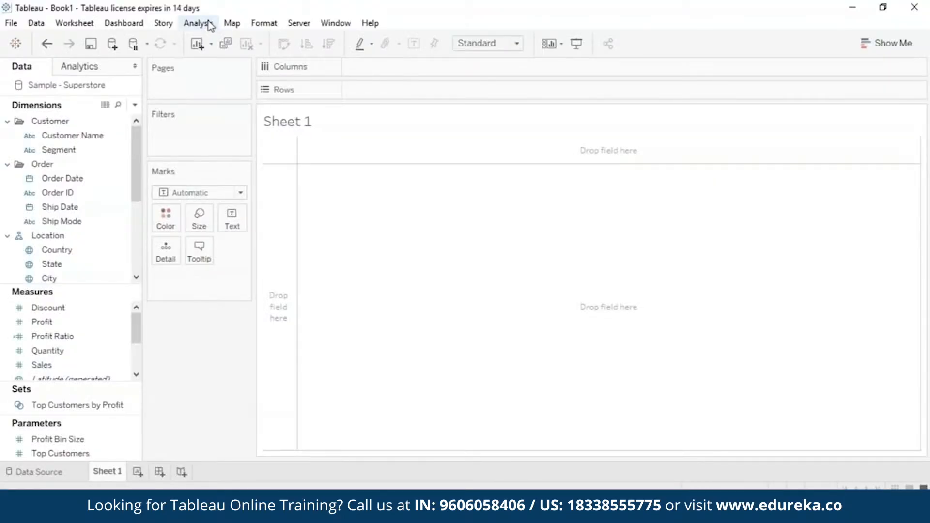
Start a new calculated field named string func on Sheet 1.
{"action": "left_click", "coordinate": [208, 23]}
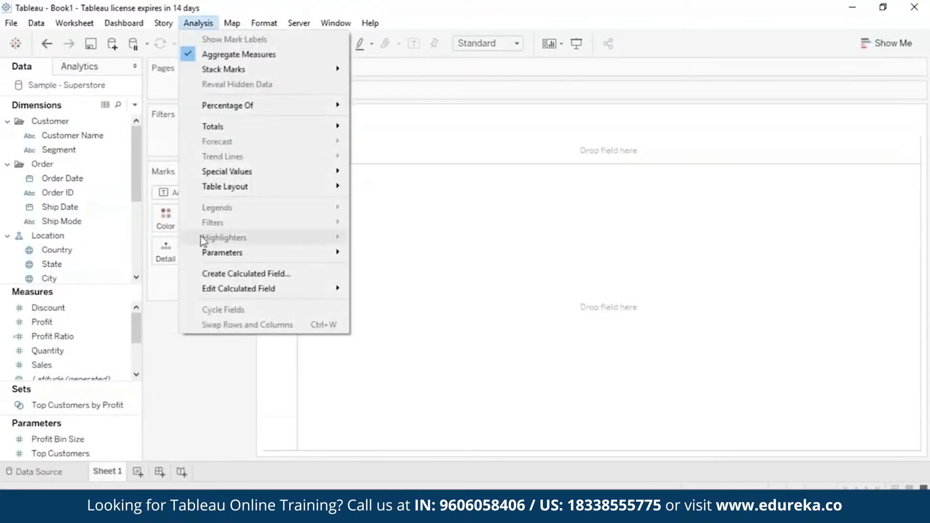
{"action": "left_click", "coordinate": [218, 275]}
{"action": "key", "text": "BackSpace"}
{"action": "type", "text": "ASC"}
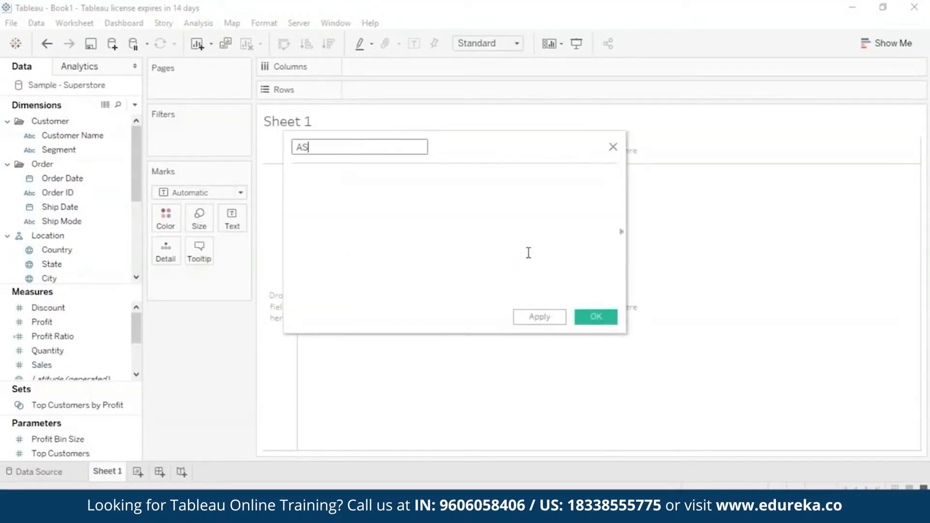
{"action": "key", "text": "BackSpace"}
{"action": "key", "text": "BackSpace"}
{"action": "key", "text": "BackSpace"}
{"action": "type", "text": "string func"}
Enter ASCII('A') as the string func field's formula, then apply and save the calculation.
{"action": "left_click", "coordinate": [509, 210]}
{"action": "type", "text": "as"}
{"action": "key", "text": "Return"}
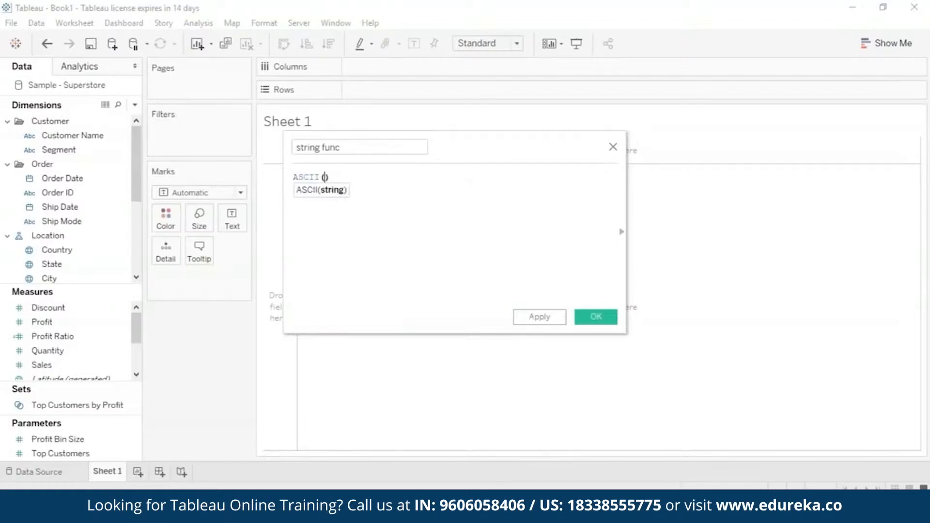
{"action": "type", "text": "'A"}
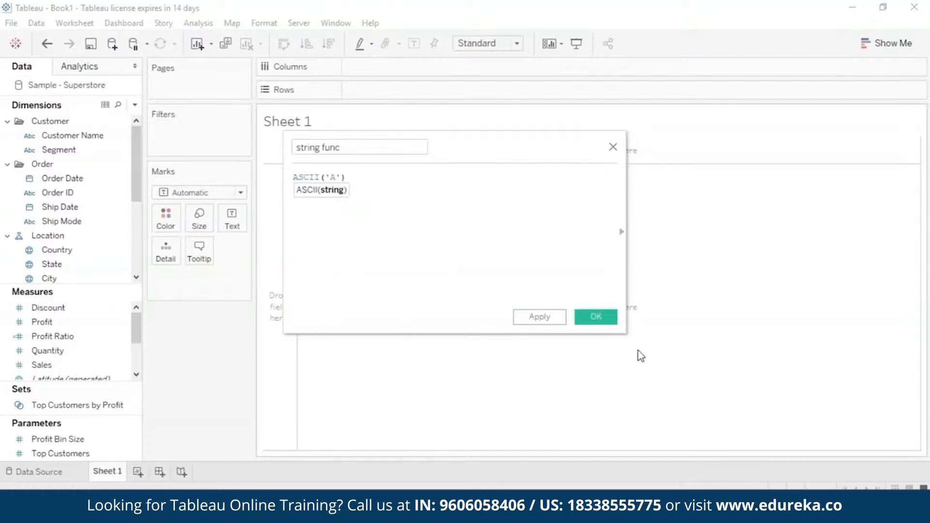
{"action": "left_click", "coordinate": [553, 320]}
{"action": "left_click", "coordinate": [596, 317]}
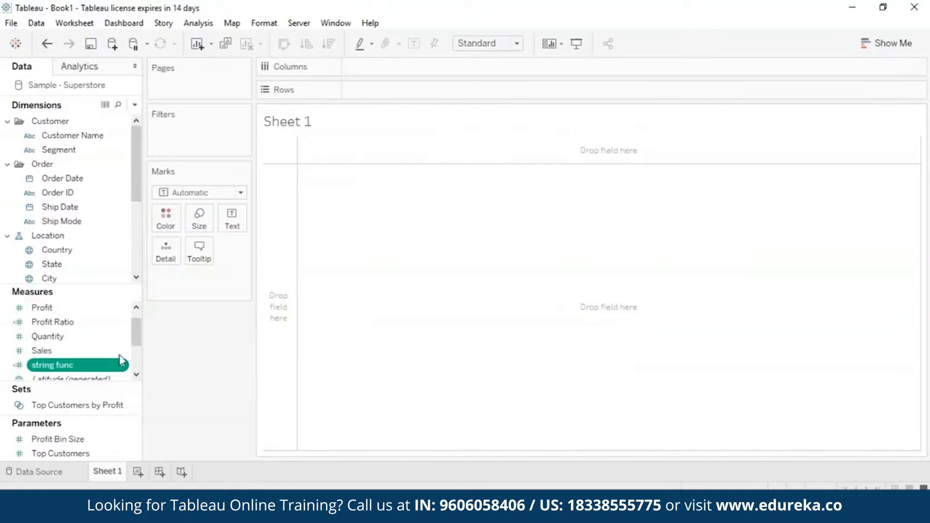
Place the string func measure on Rows and switch it from a sum to an attribute.
{"action": "left_click_drag", "start_coordinate": [119, 361], "coordinate": [466, 92]}
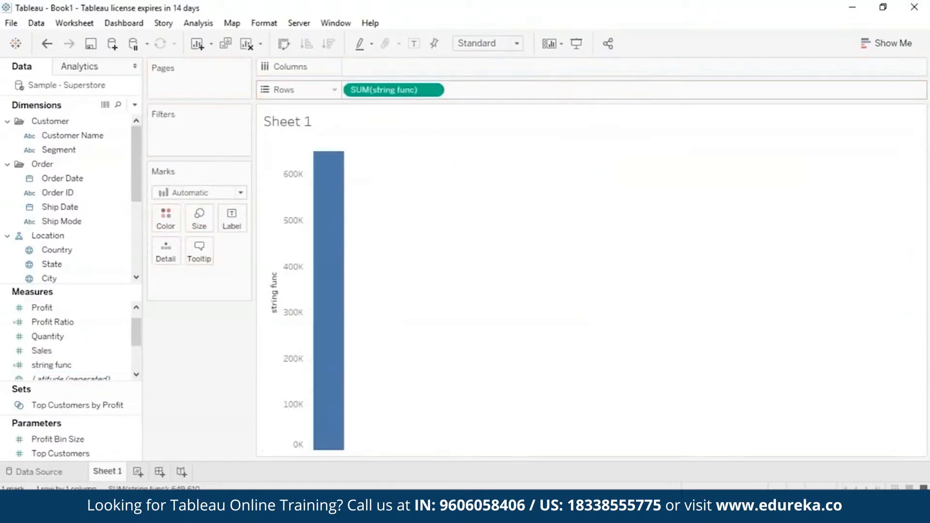
{"action": "left_click", "coordinate": [435, 91]}
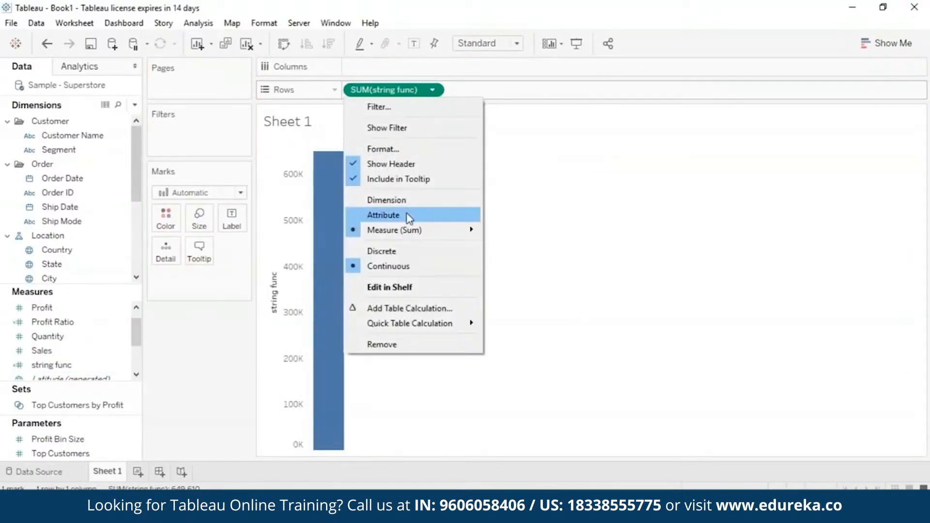
{"action": "left_click", "coordinate": [408, 213]}
{"action": "mouse_move", "coordinate": [325, 194]}
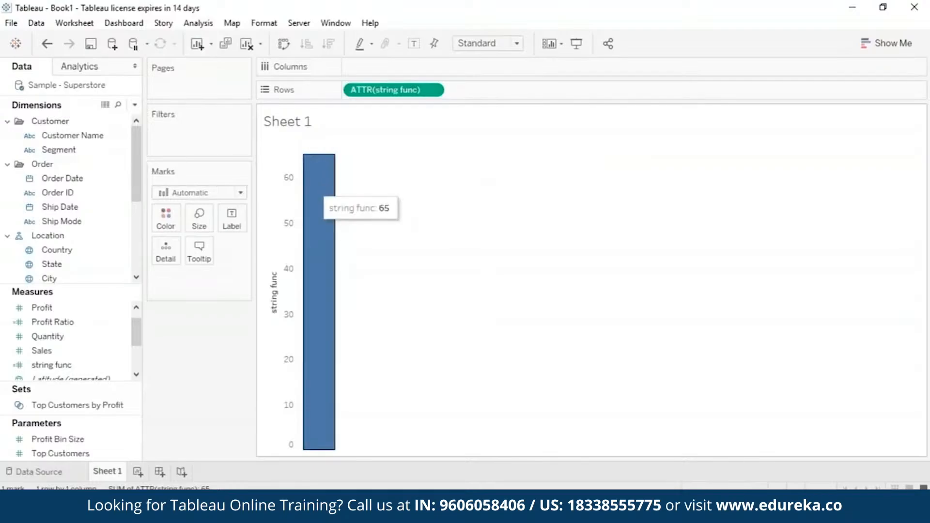
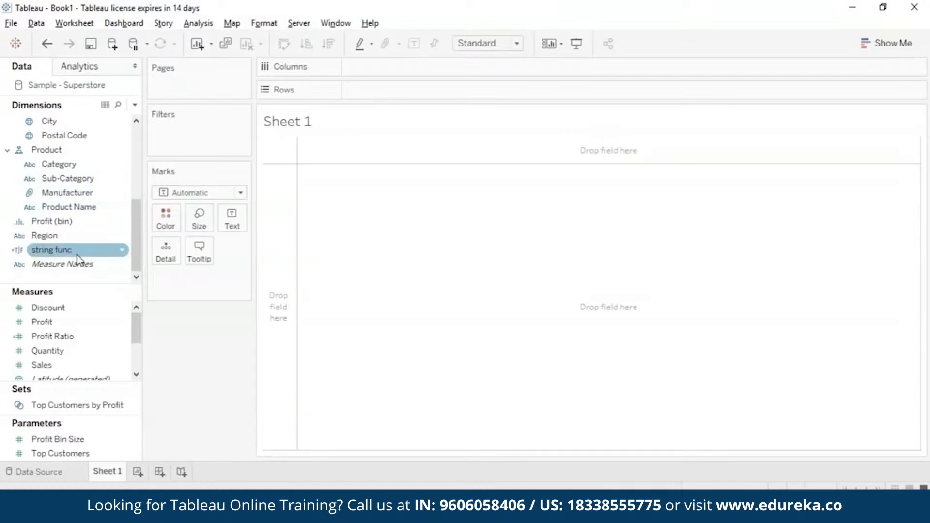
Edit the string func dimension's formula to ENDSWITH("Edureka", "eka") and save the calculation.
{"action": "right_click", "coordinate": [122, 252]}
{"action": "mouse_move", "coordinate": [175, 254]}
{"action": "left_click", "coordinate": [173, 69]}
{"action": "type", "text": "endsw"}
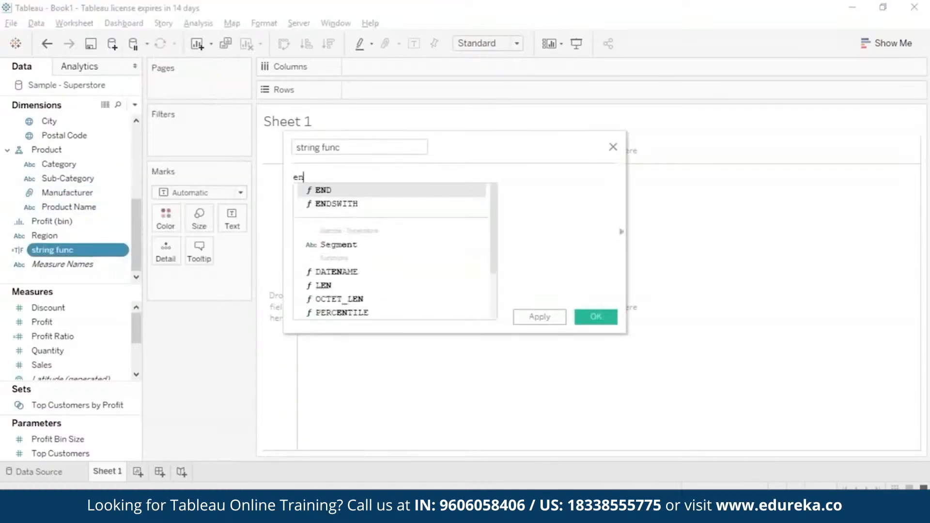
{"action": "left_click", "coordinate": [419, 191]}
{"action": "type", "text": "\"Edureka\", "}
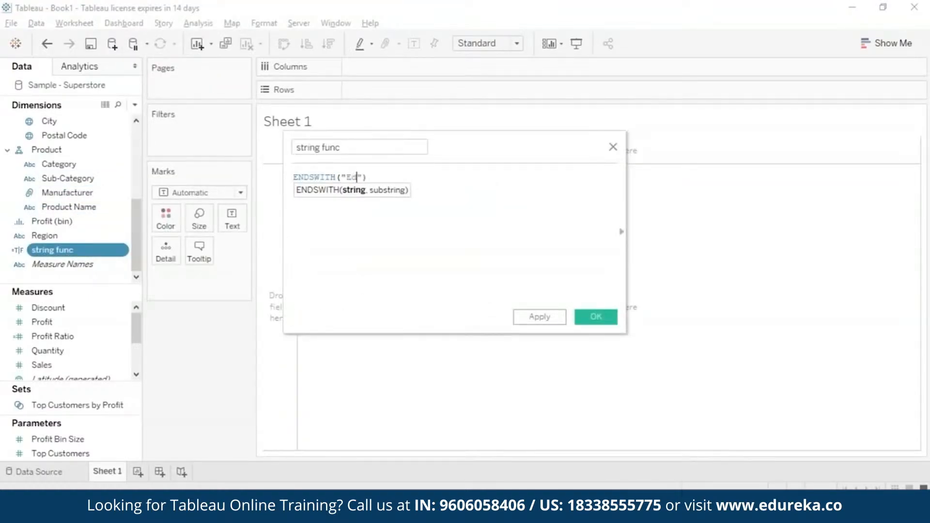
{"action": "type", "text": "\"eka\""}
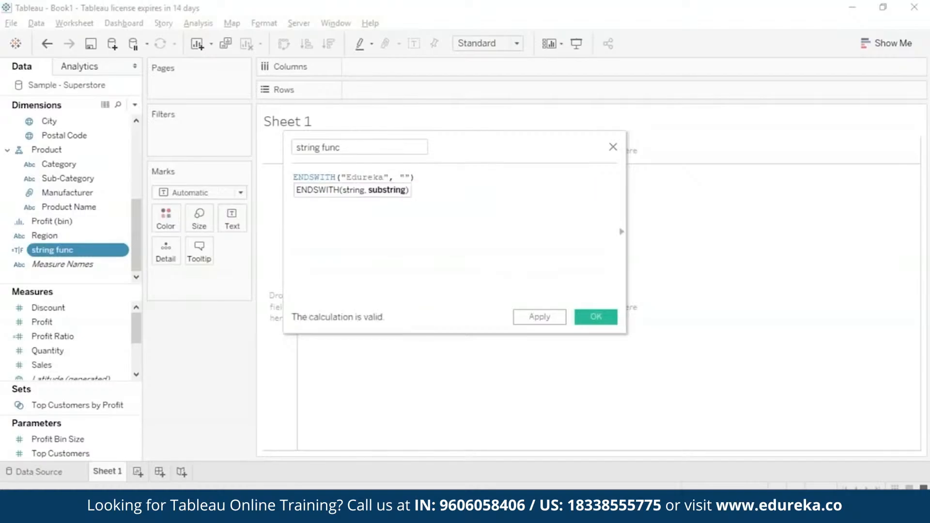
{"action": "left_click", "coordinate": [594, 317]}
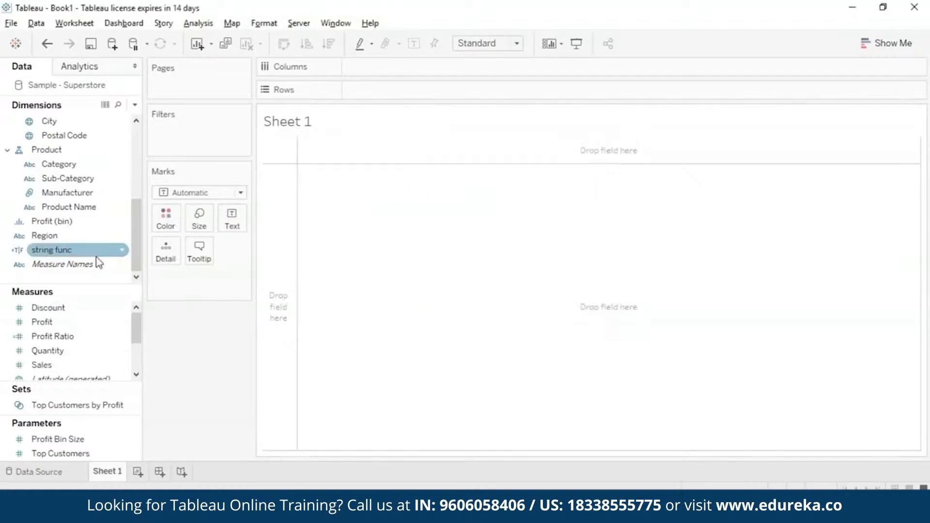
Display the string func dimension with its ENDSWITH calculation as text on Sheet 1.
{"action": "left_click_drag", "start_coordinate": [97, 260], "coordinate": [233, 222]}
{"action": "left_click", "coordinate": [295, 143]}
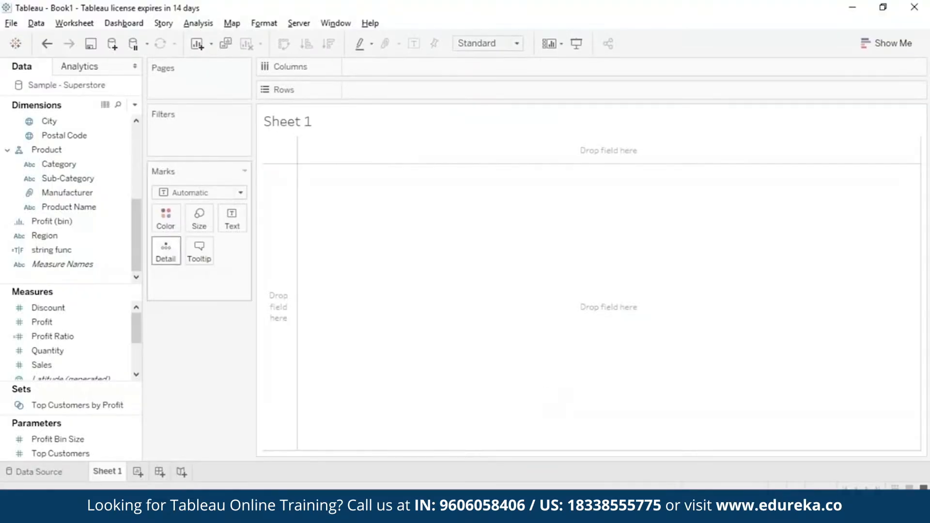
Change the string func formula to FIND("Edureka", "eka"), save it and display the field as text on the sheet.
{"action": "left_click", "coordinate": [114, 250]}
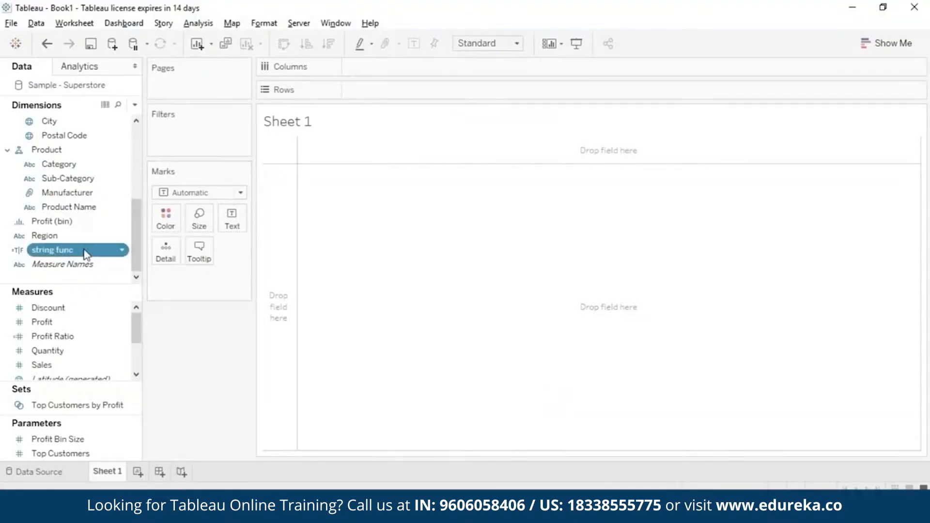
{"action": "left_click", "coordinate": [122, 251]}
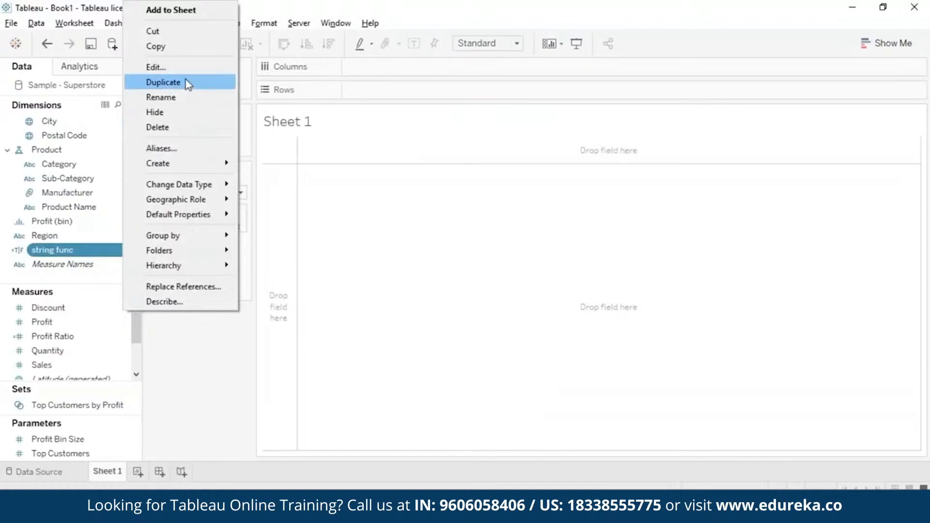
{"action": "left_click", "coordinate": [191, 66]}
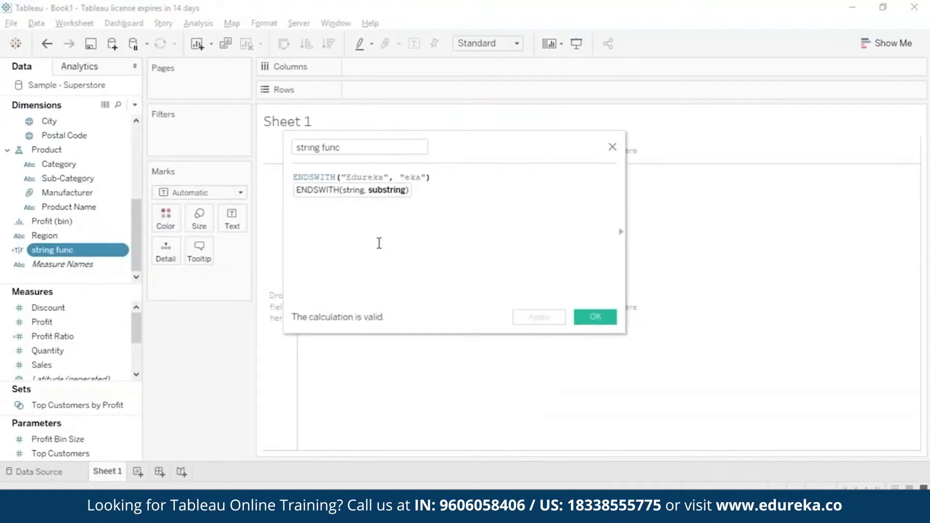
{"action": "key", "text": "Left"}
{"action": "key", "text": "Left"}
{"action": "key", "text": "Left"}
{"action": "key", "text": "Left"}
{"action": "key", "text": "Left"}
{"action": "key", "text": "Left"}
{"action": "key", "text": "Left"}
{"action": "key", "text": "Left"}
{"action": "key", "text": "Left"}
{"action": "key", "text": "Left"}
{"action": "key", "text": "Left"}
{"action": "key", "text": "Left"}
{"action": "key", "text": "Left"}
{"action": "key", "text": "Left"}
{"action": "key", "text": "Left"}
{"action": "key", "text": "Left"}
{"action": "key", "text": "Left"}
{"action": "key", "text": "Left"}
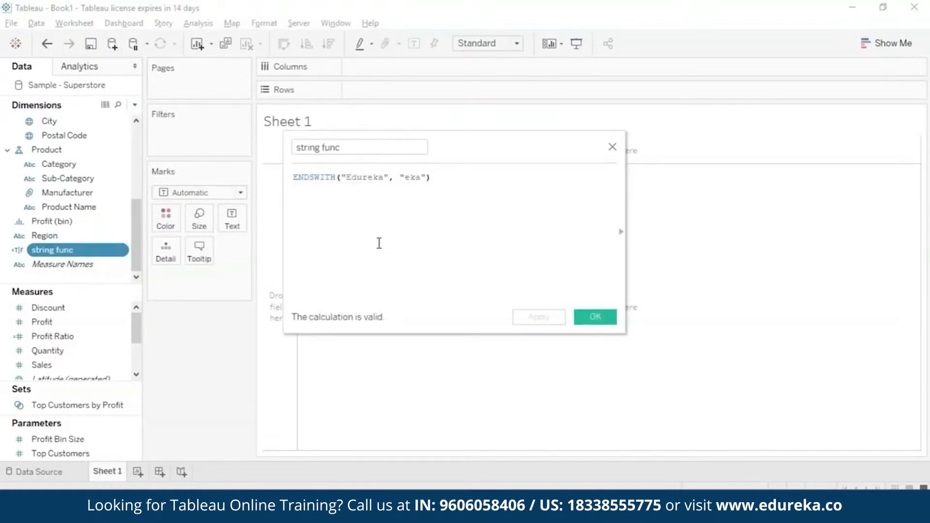
{"action": "key", "text": "BackSpace"}
{"action": "key", "text": "BackSpace"}
{"action": "key", "text": "BackSpace"}
{"action": "key", "text": "BackSpace"}
{"action": "key", "text": "BackSpace"}
{"action": "key", "text": "BackSpace"}
{"action": "key", "text": "BackSpace"}
{"action": "key", "text": "BackSpace"}
{"action": "type", "text": "FIND"}
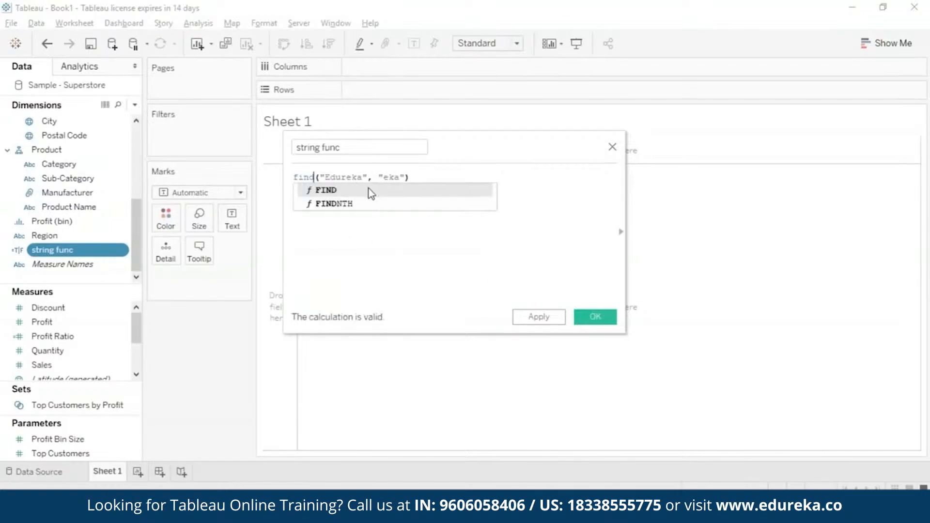
{"action": "left_click", "coordinate": [368, 188]}
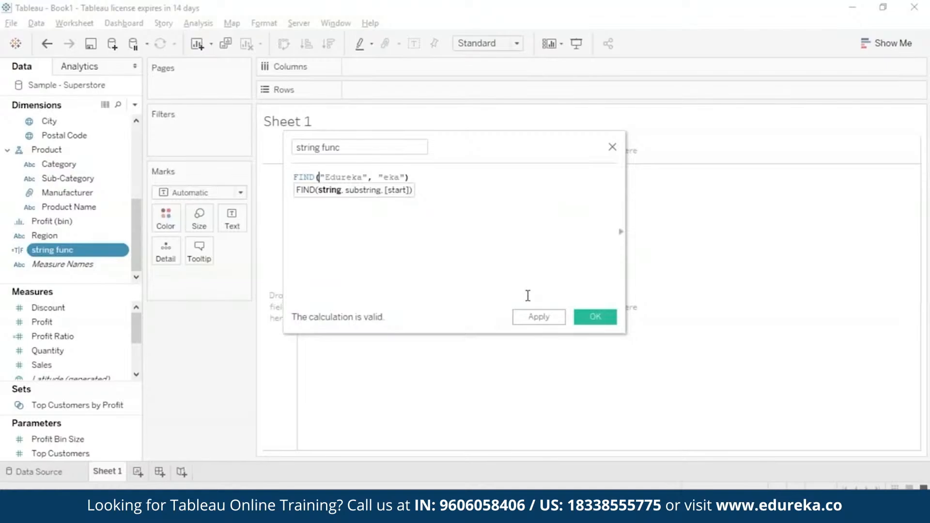
{"action": "left_click", "coordinate": [534, 319]}
{"action": "left_click", "coordinate": [595, 317]}
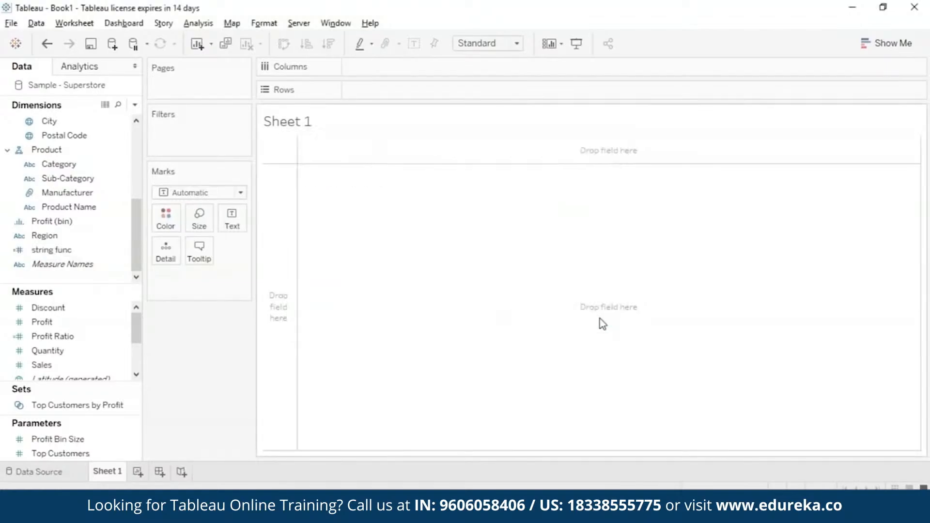
{"action": "left_click_drag", "start_coordinate": [53, 249], "coordinate": [232, 221]}
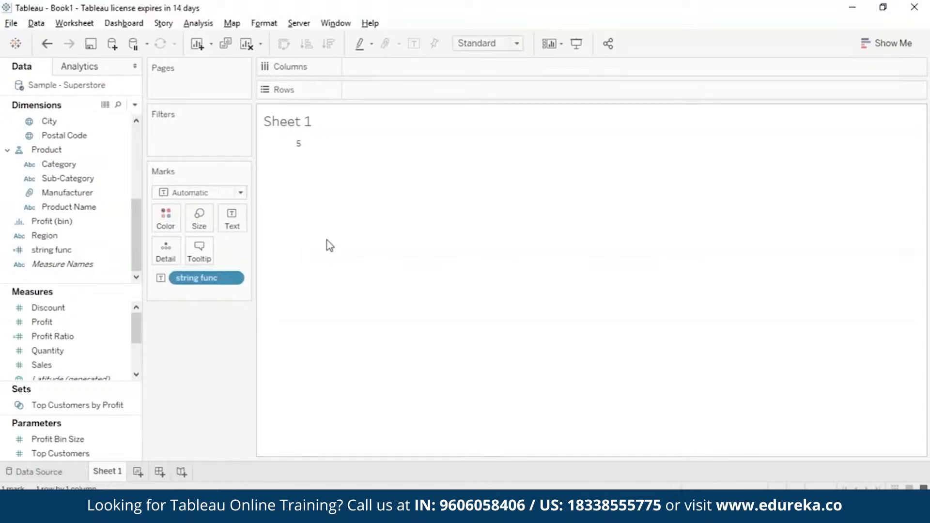
Add a start position of 7 to the string func field's FIND formula and save the calculation.
{"action": "right_click", "coordinate": [122, 258]}
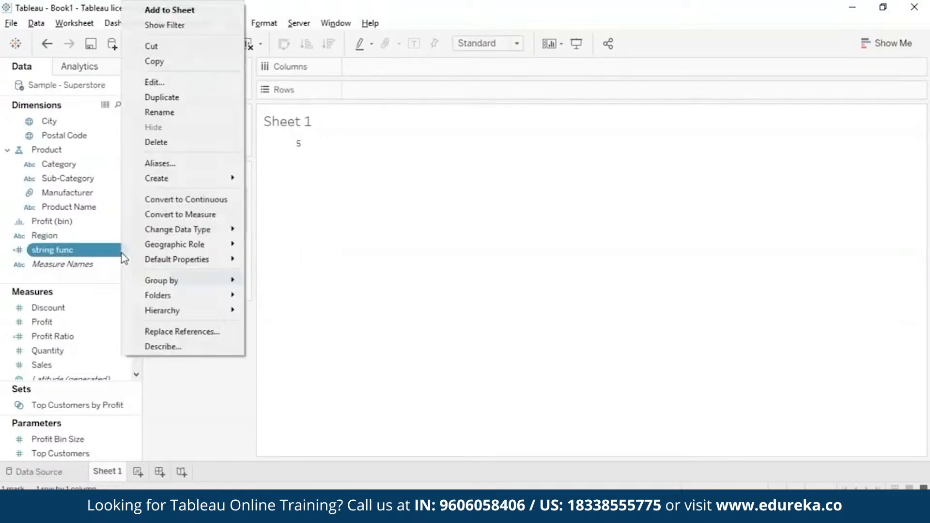
{"action": "left_click", "coordinate": [177, 84]}
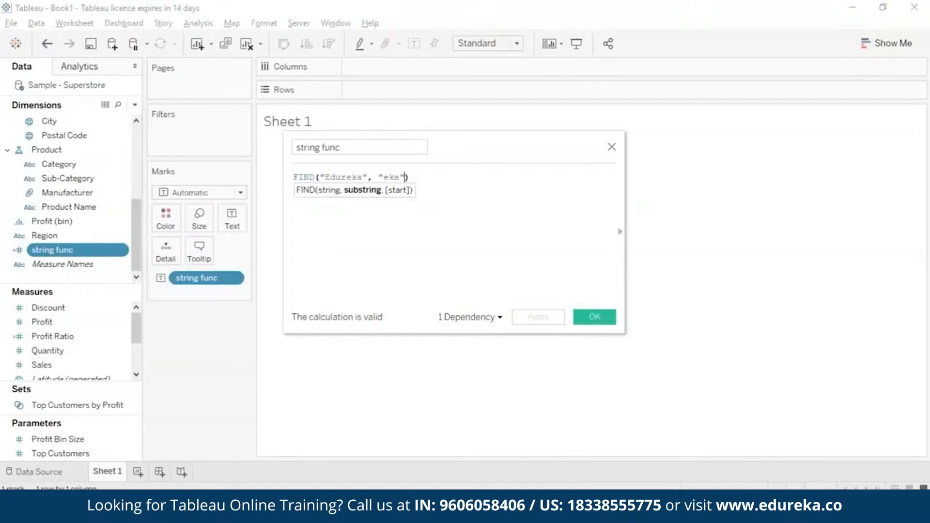
{"action": "type", "text": ",7"}
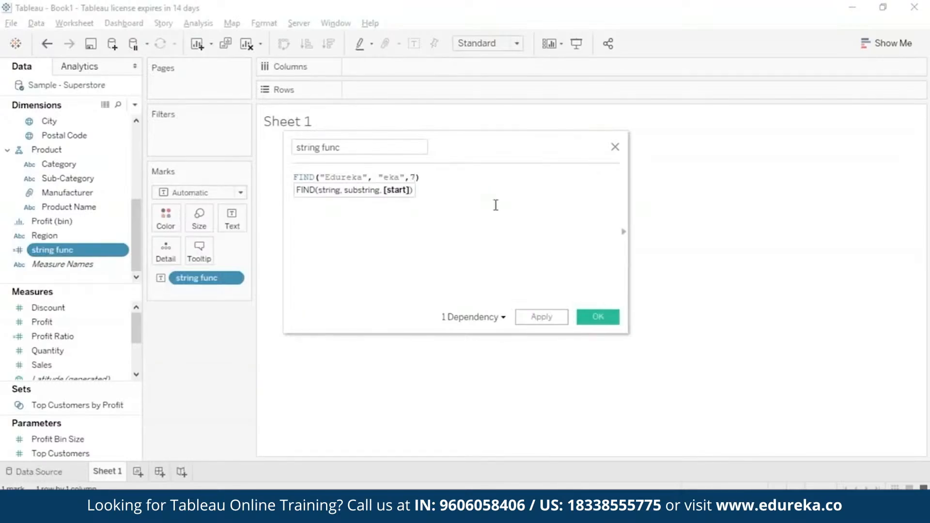
{"action": "left_click", "coordinate": [598, 320]}
{"action": "left_click", "coordinate": [37, 212]}
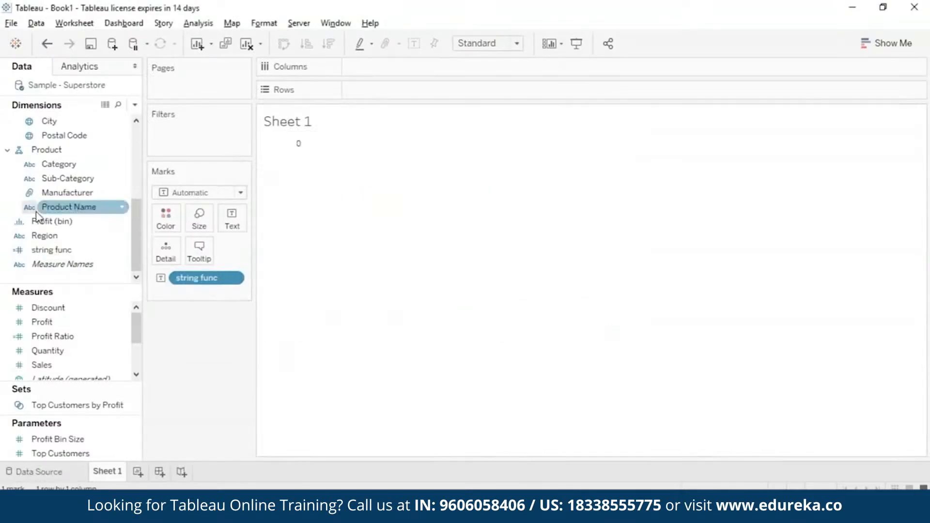
{"action": "mouse_move", "coordinate": [301, 146]}
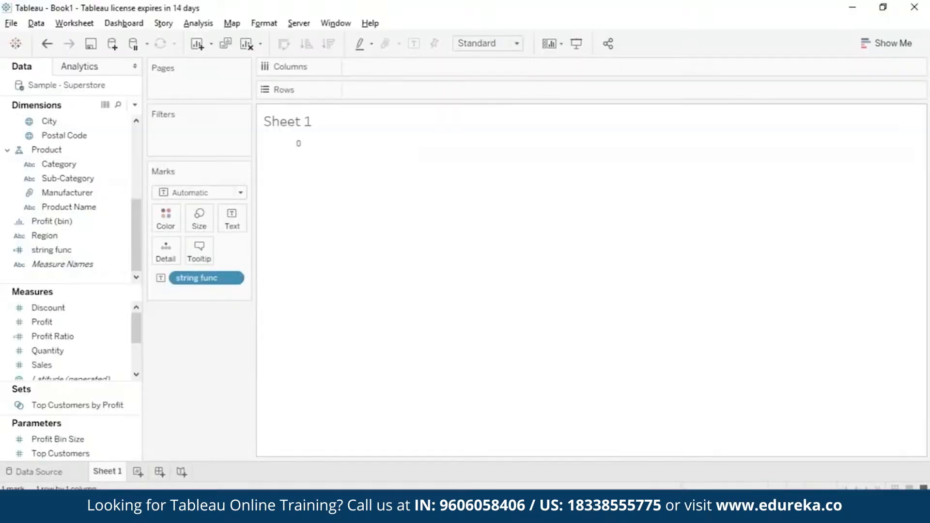
Replace the string func formula with FINDNTH("Learning", "n", 2) and save the calculation.
{"action": "right_click", "coordinate": [123, 250]}
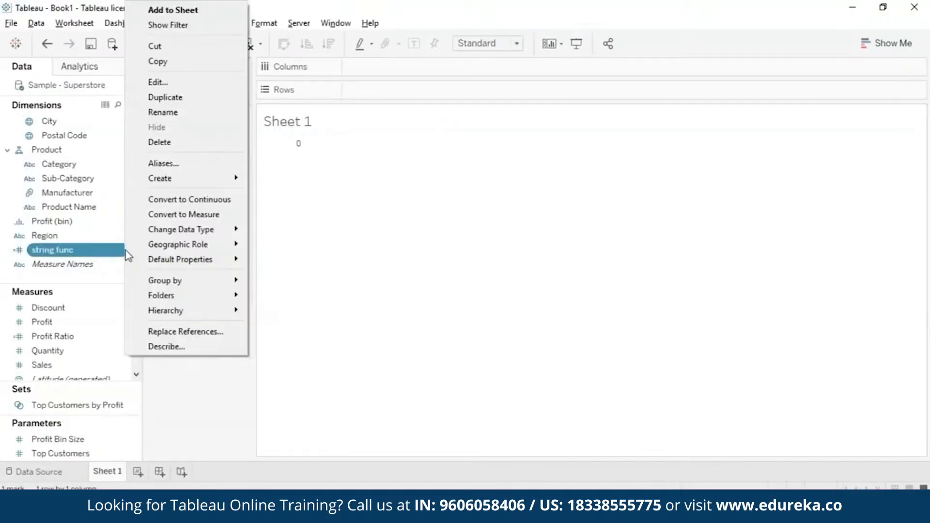
{"action": "left_click", "coordinate": [241, 81]}
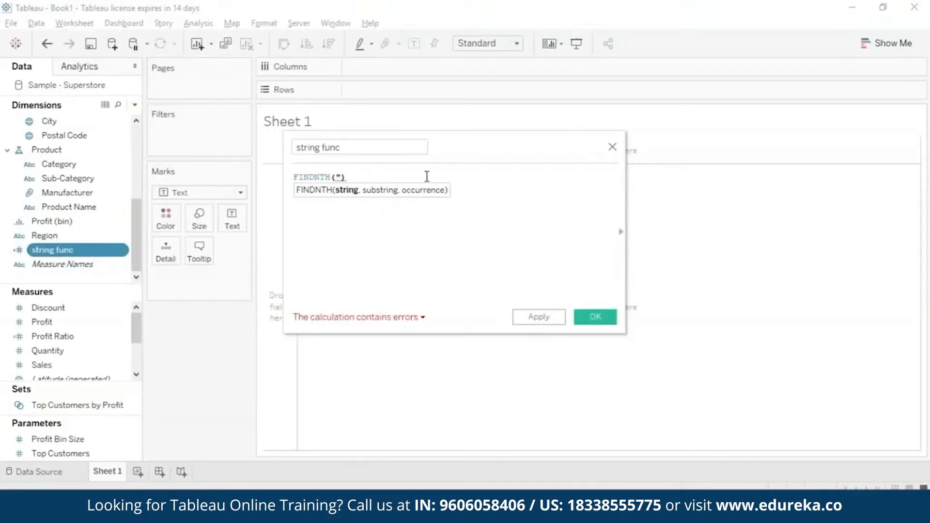
{"action": "type", "text": "Learning"}
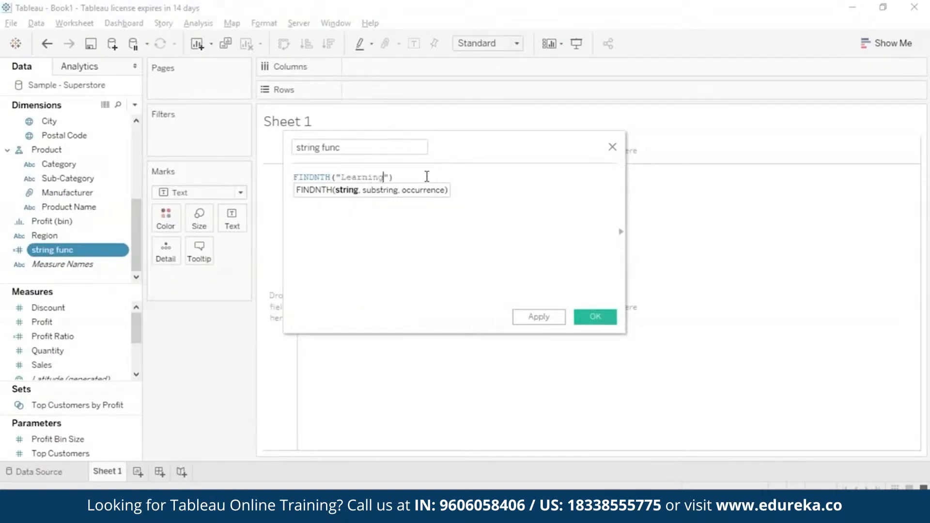
{"action": "key", "text": "Right"}
{"action": "type", "text": ", \"n\", 2"}
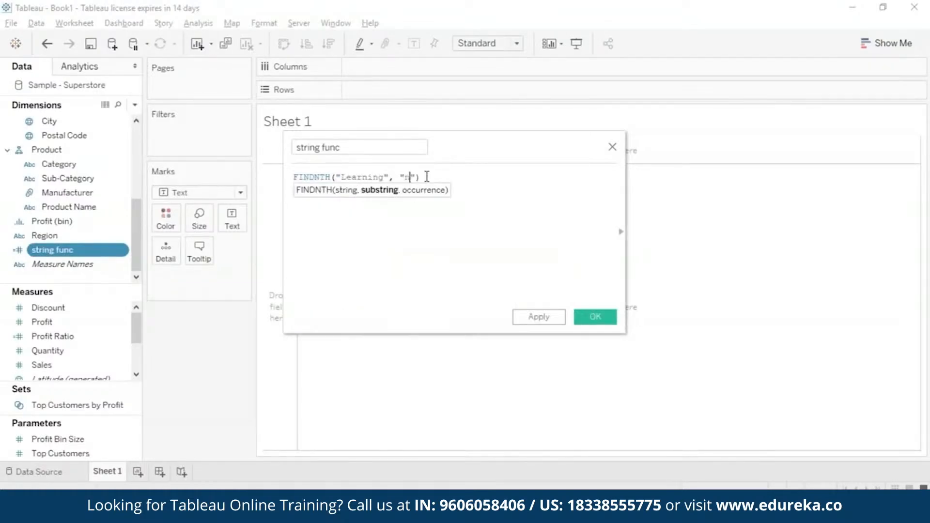
{"action": "left_click", "coordinate": [595, 317]}
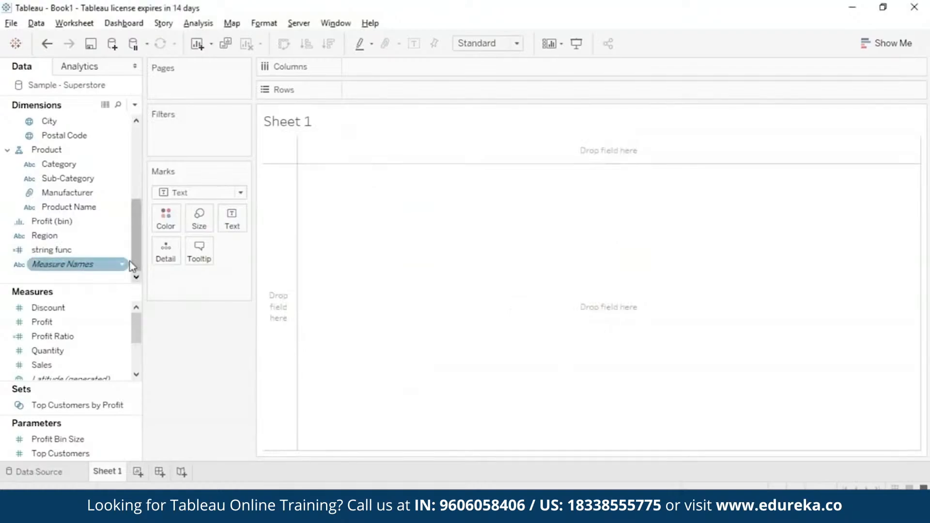
Review the string func field's FINDNTH formula, then display the field as text on the sheet.
{"action": "right_click", "coordinate": [121, 250]}
{"action": "left_click", "coordinate": [202, 69]}
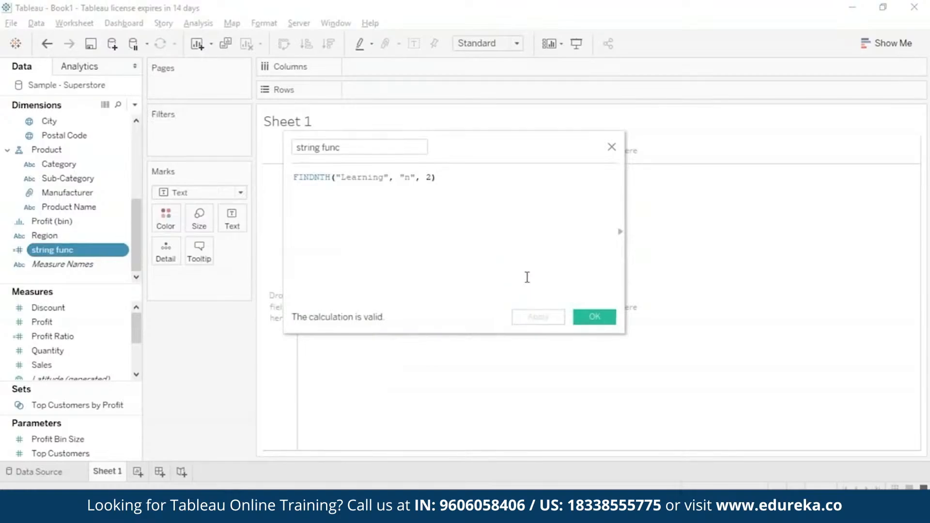
{"action": "left_click", "coordinate": [411, 179]}
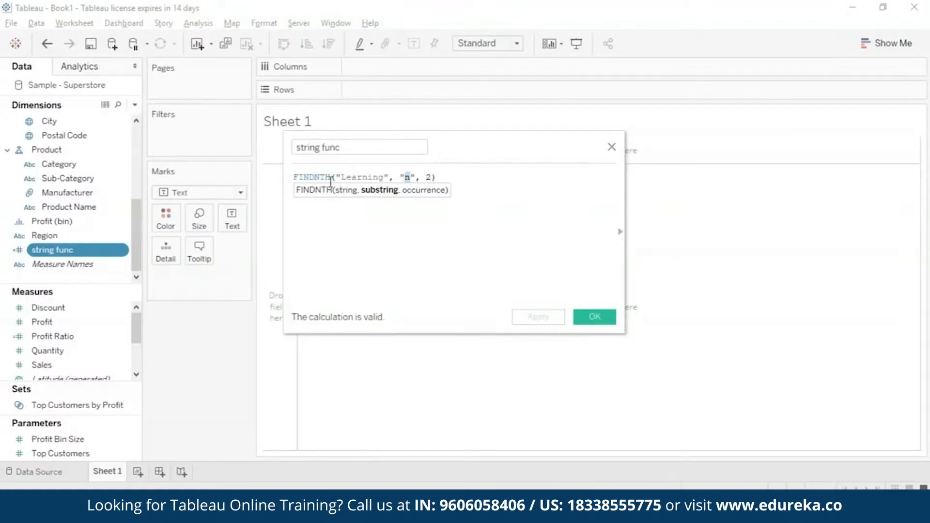
{"action": "left_click", "coordinate": [594, 318]}
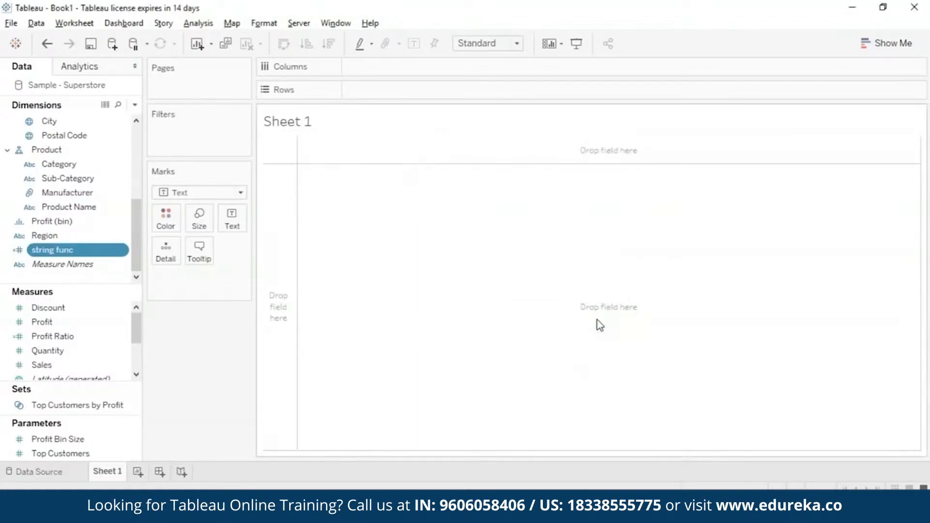
{"action": "left_click_drag", "start_coordinate": [53, 250], "coordinate": [232, 219]}
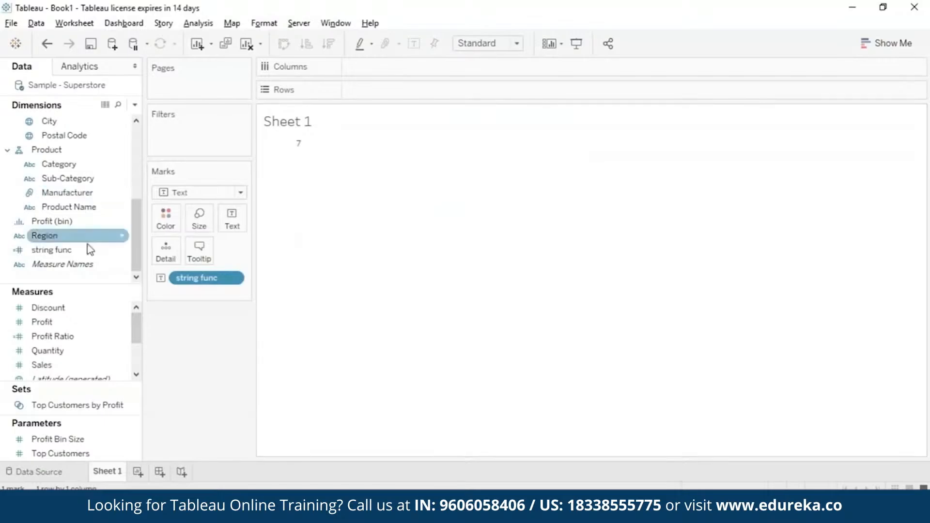
Remove the string func field from the Marks card.
{"action": "left_click", "coordinate": [235, 278]}
{"action": "left_click", "coordinate": [203, 511]}
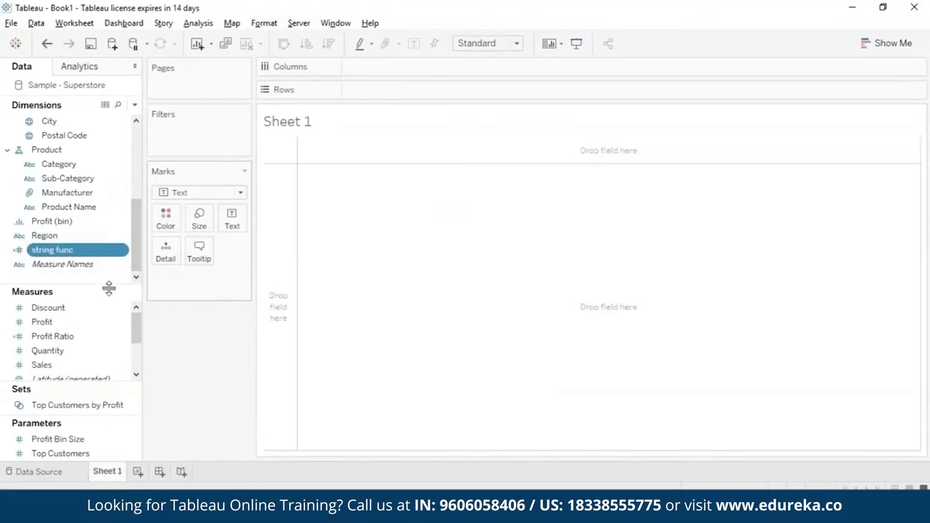
Replace the string func formula with LEFT("Matador", 3), save it and display the field as text on the sheet.
{"action": "left_click", "coordinate": [122, 251]}
{"action": "left_click", "coordinate": [154, 66]}
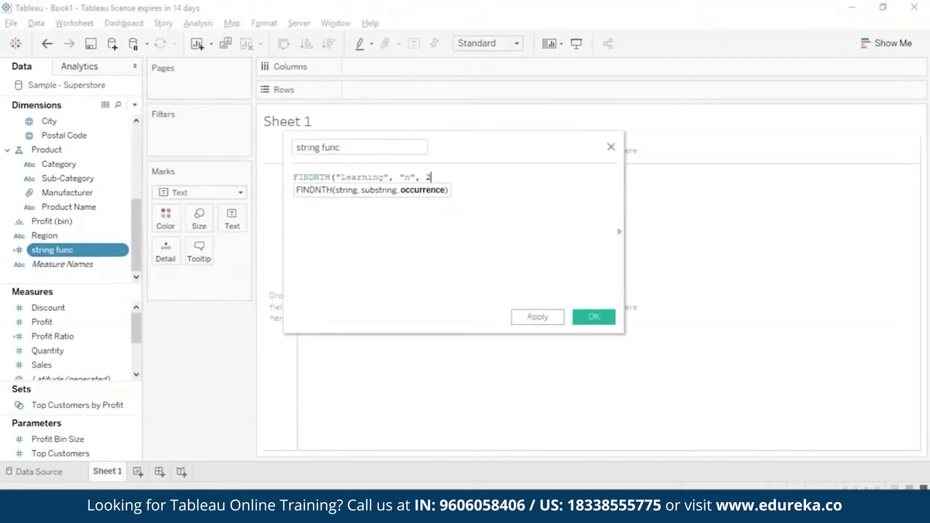
{"action": "key", "text": "ctrl+a"}
{"action": "key", "text": "BackSpace"}
{"action": "type", "text": "left"}
{"action": "key", "text": "Return"}
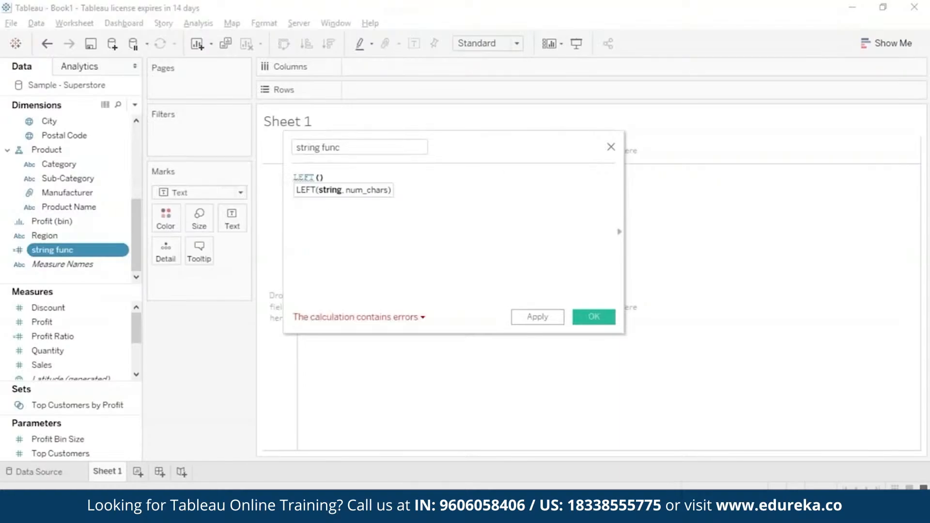
{"action": "type", "text": "\"Mate"}
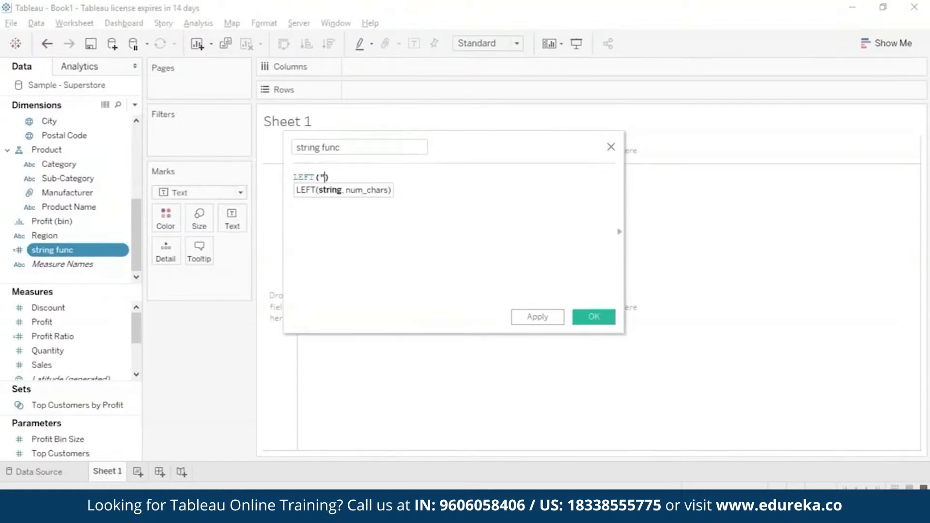
{"action": "type", "text": "dor"}
{"action": "type", "text": ", 3"}
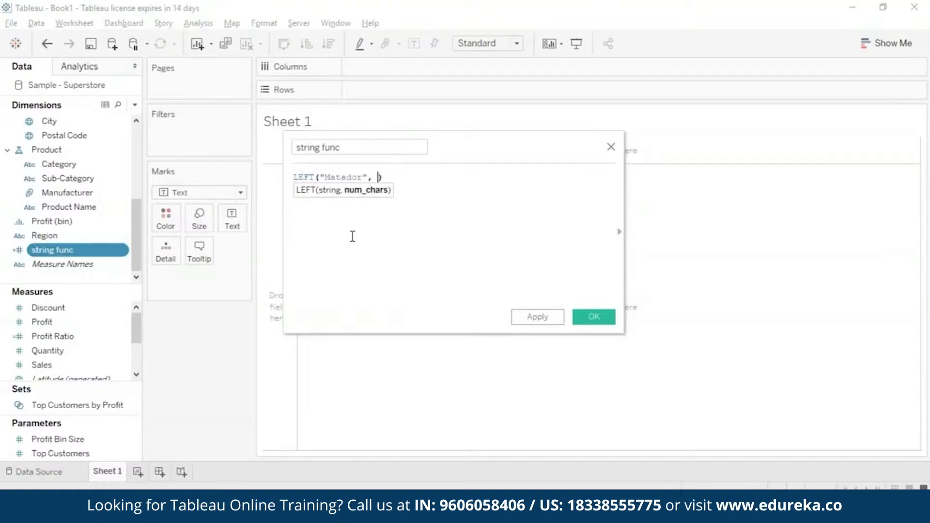
{"action": "left_click", "coordinate": [594, 316]}
{"action": "left_click_drag", "start_coordinate": [49, 250], "coordinate": [232, 220]}
{"action": "mouse_move", "coordinate": [287, 151]}
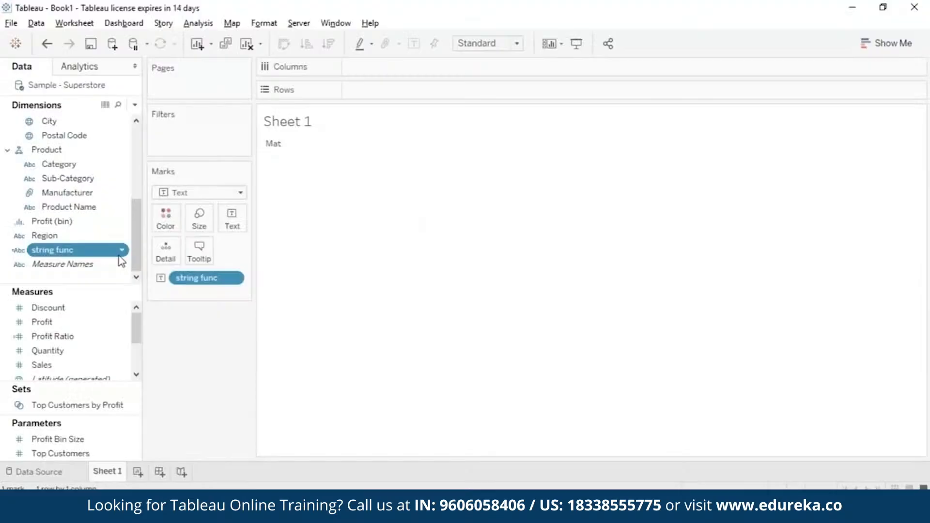
Change the string func formula to LEN("Matador"), then apply and save the calculation.
{"action": "left_click", "coordinate": [121, 250]}
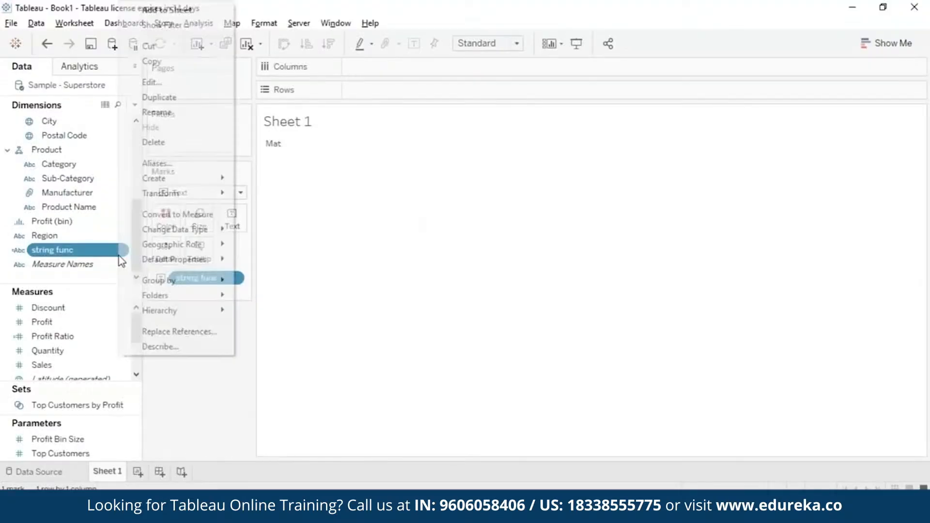
{"action": "left_click", "coordinate": [176, 82]}
{"action": "key", "text": "BackSpace"}
{"action": "key", "text": "BackSpace"}
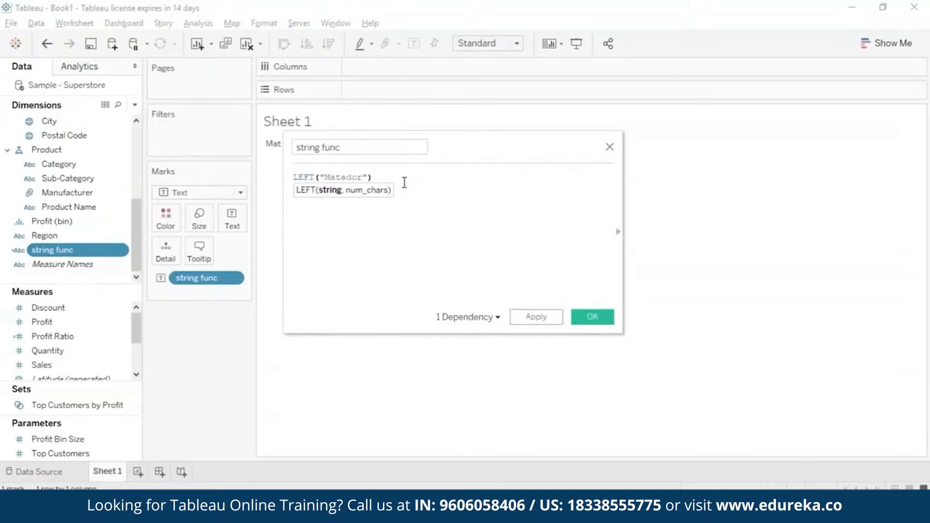
{"action": "key", "text": "Left"}
{"action": "key", "text": "Left"}
{"action": "key", "text": "Left"}
{"action": "key", "text": "Left"}
{"action": "key", "text": "Left"}
{"action": "key", "text": "Left"}
{"action": "key", "text": "Left"}
{"action": "key", "text": "Left"}
{"action": "key", "text": "Left"}
{"action": "key", "text": "Left"}
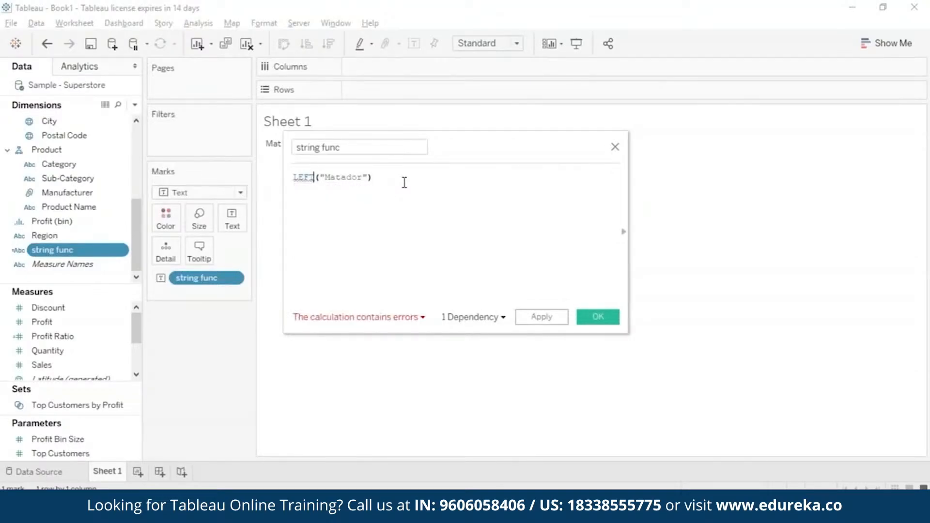
{"action": "key", "text": "BackSpace"}
{"action": "type", "text": "n"}
{"action": "key", "text": "BackSpace"}
{"action": "key", "text": "BackSpace"}
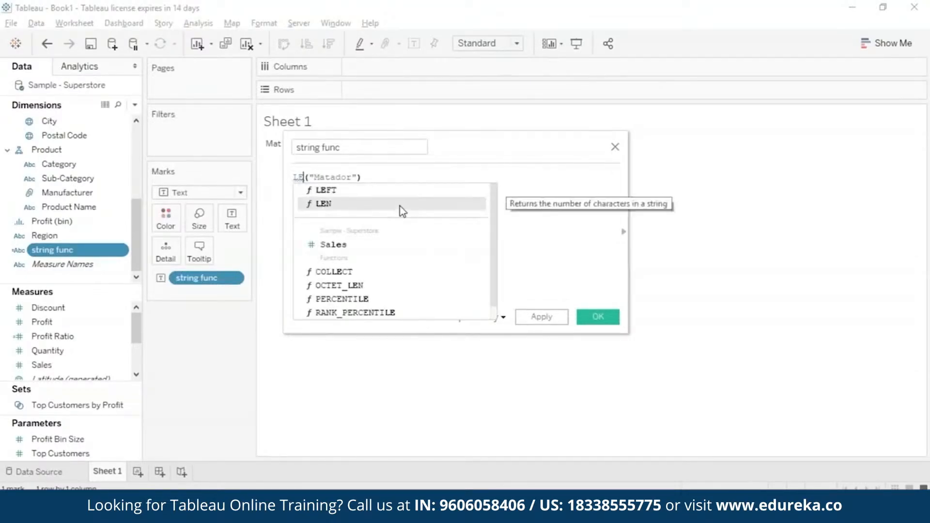
{"action": "left_click", "coordinate": [400, 205]}
{"action": "left_click", "coordinate": [550, 319]}
{"action": "left_click", "coordinate": [598, 318]}
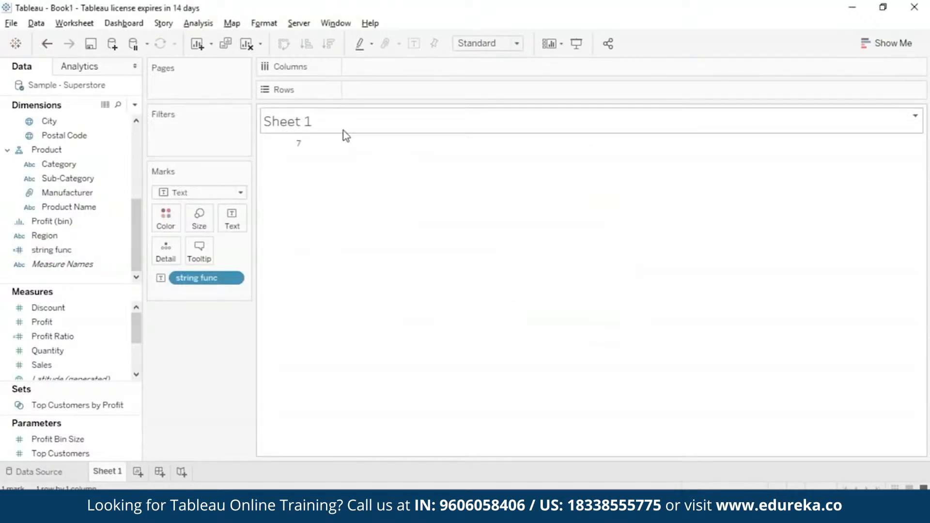
{"action": "mouse_move", "coordinate": [297, 150]}
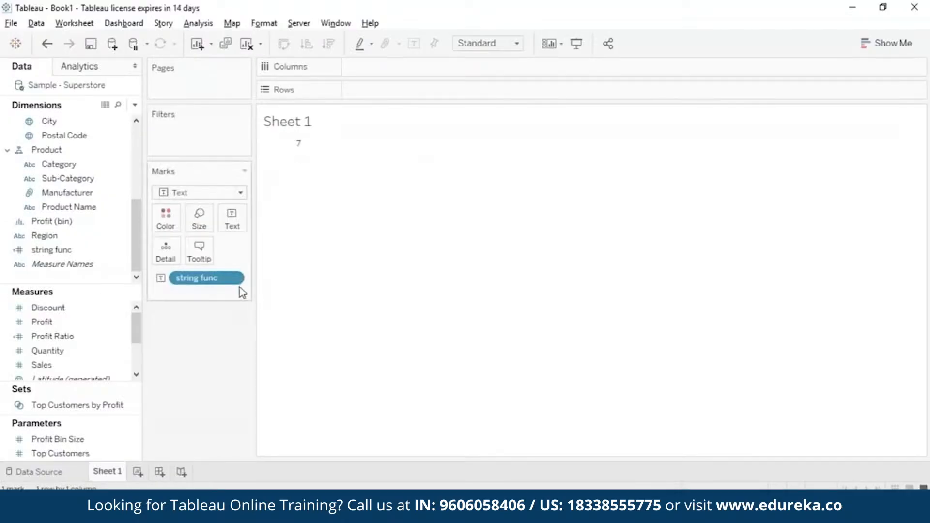
Change the string func calculated field's formula to LOWER("mAtAdOR").
{"action": "left_click", "coordinate": [233, 279]}
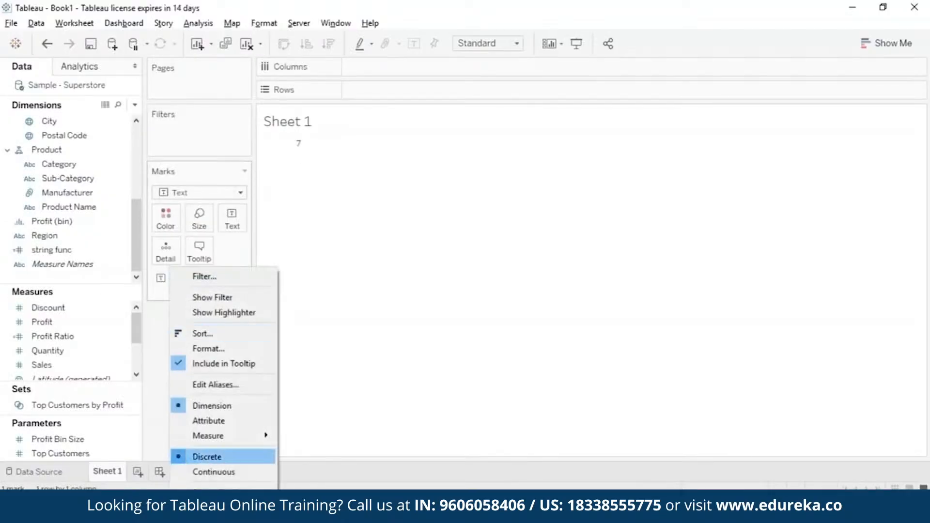
{"action": "left_click", "coordinate": [379, 265]}
{"action": "left_click", "coordinate": [124, 251]}
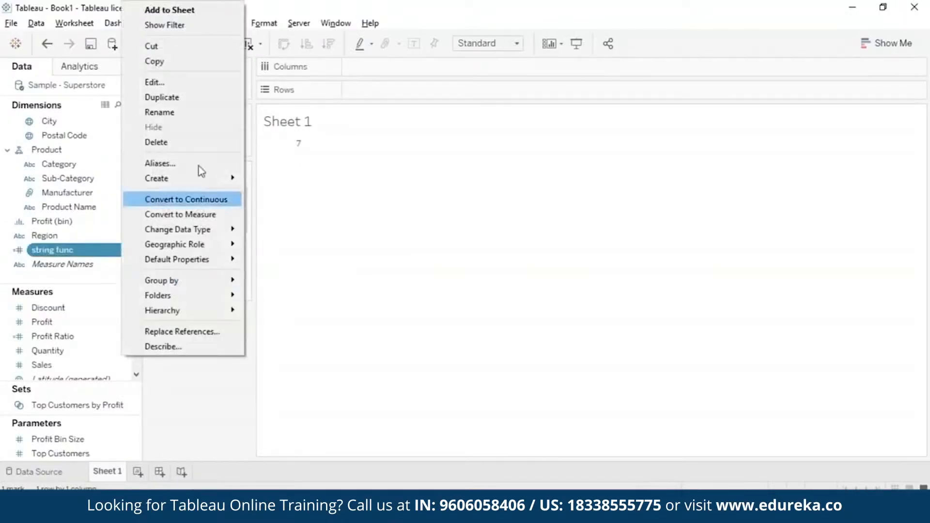
{"action": "left_click", "coordinate": [208, 85]}
{"action": "key", "text": "ctrl+a"}
{"action": "key", "text": "BackSpace"}
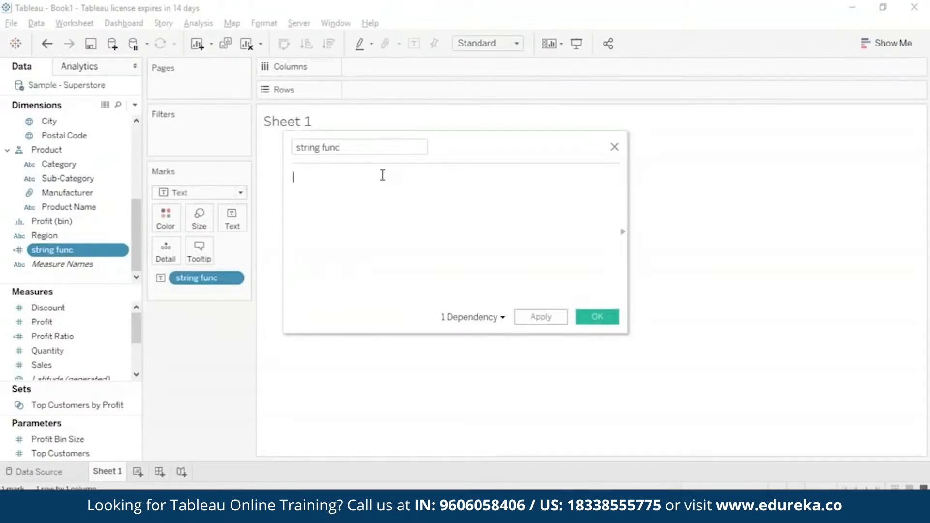
{"action": "type", "text": "Lowe"}
{"action": "left_click", "coordinate": [382, 197]}
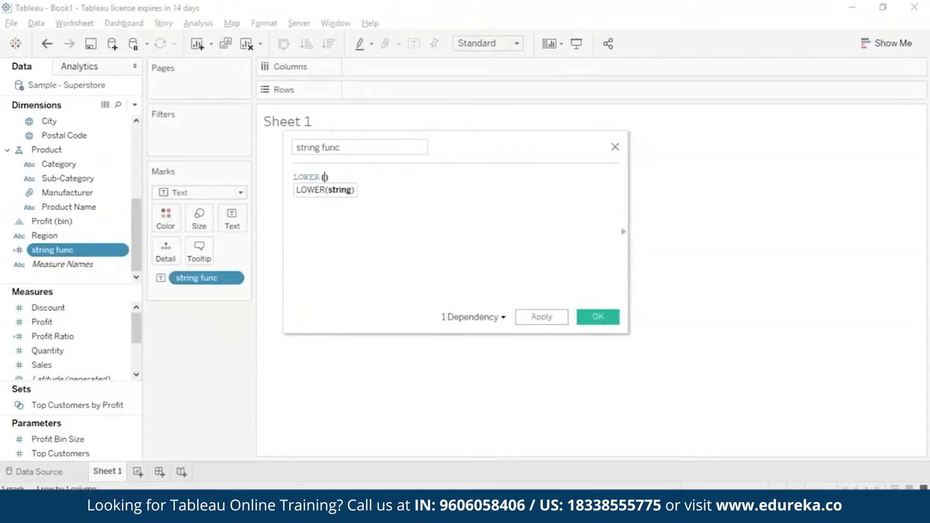
{"action": "type", "text": "\"\""}
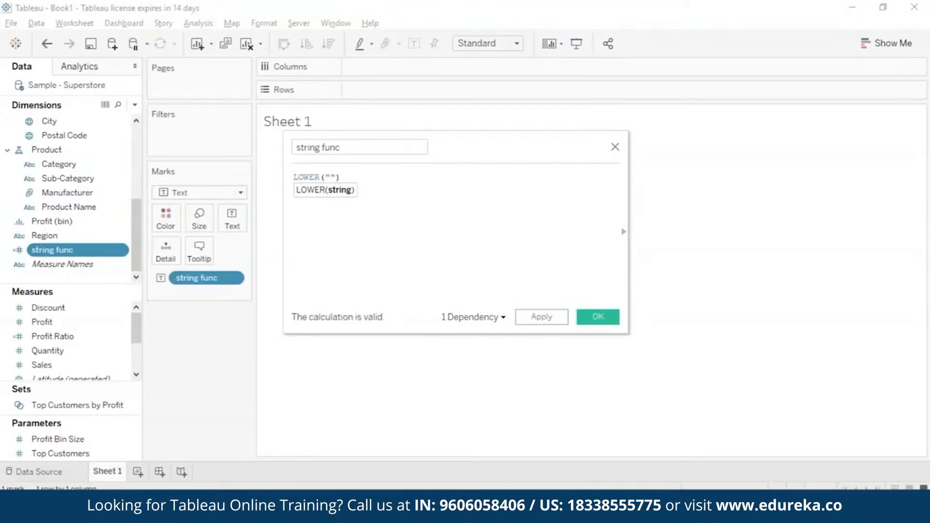
{"action": "type", "text": "mAtAdOR"}
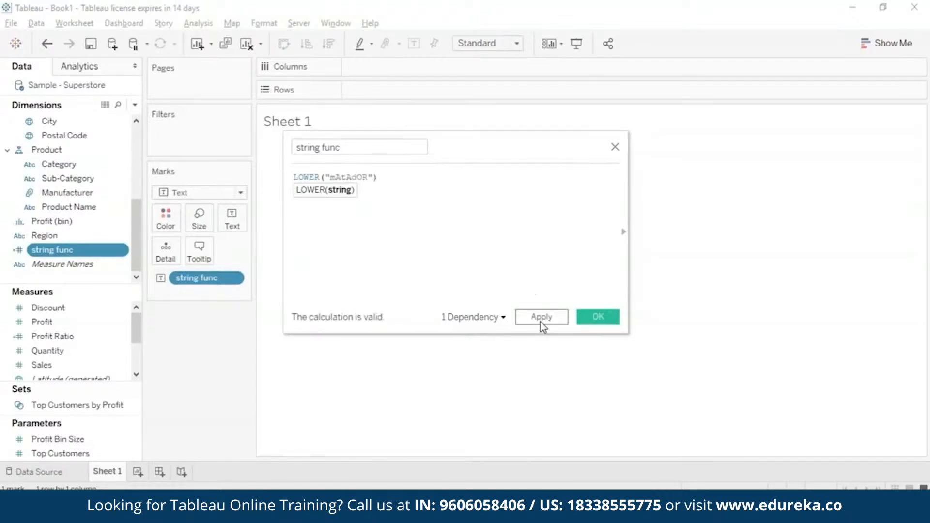
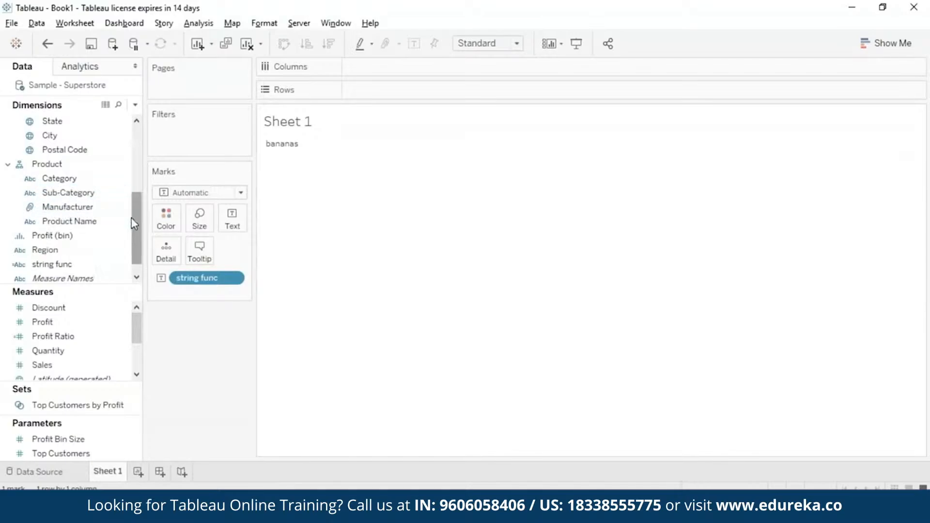
Replace the string func formula with MID("learning", 2, 5), then apply and save the calculation.
{"action": "right_click", "coordinate": [121, 267]}
{"action": "left_click", "coordinate": [191, 83]}
{"action": "key", "text": "BackSpace"}
{"action": "key", "text": "BackSpace"}
{"action": "key", "text": "BackSpace"}
{"action": "key", "text": "BackSpace"}
{"action": "key", "text": "BackSpace"}
{"action": "key", "text": "BackSpace"}
{"action": "key", "text": "BackSpace"}
{"action": "key", "text": "BackSpace"}
{"action": "key", "text": "BackSpace"}
{"action": "key", "text": "BackSpace"}
{"action": "key", "text": "BackSpace"}
{"action": "key", "text": "BackSpace"}
{"action": "key", "text": "BackSpace"}
{"action": "key", "text": "BackSpace"}
{"action": "key", "text": "BackSpace"}
{"action": "key", "text": "BackSpace"}
{"action": "key", "text": "BackSpace"}
{"action": "key", "text": "BackSpace"}
{"action": "key", "text": "BackSpace"}
{"action": "key", "text": "BackSpace"}
{"action": "type", "text": "mid"}
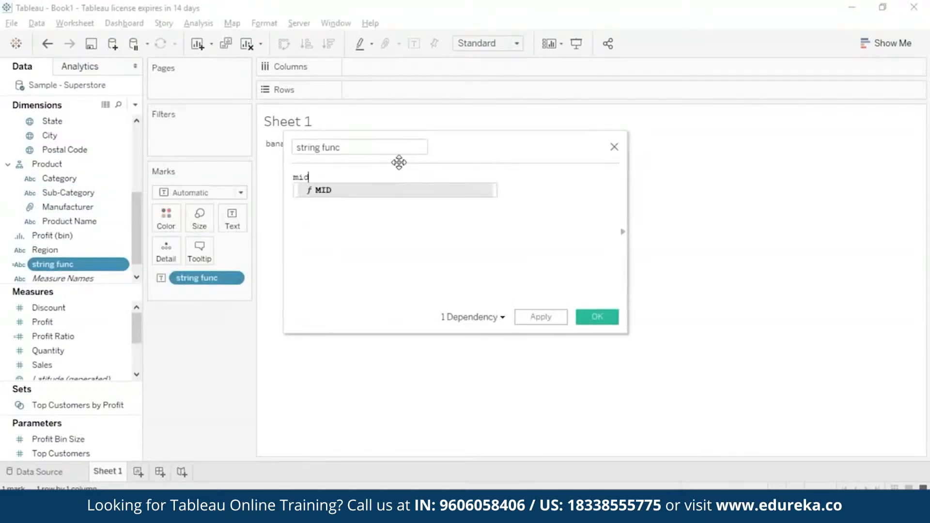
{"action": "key", "text": "Return"}
{"action": "type", "text": "\"1"}
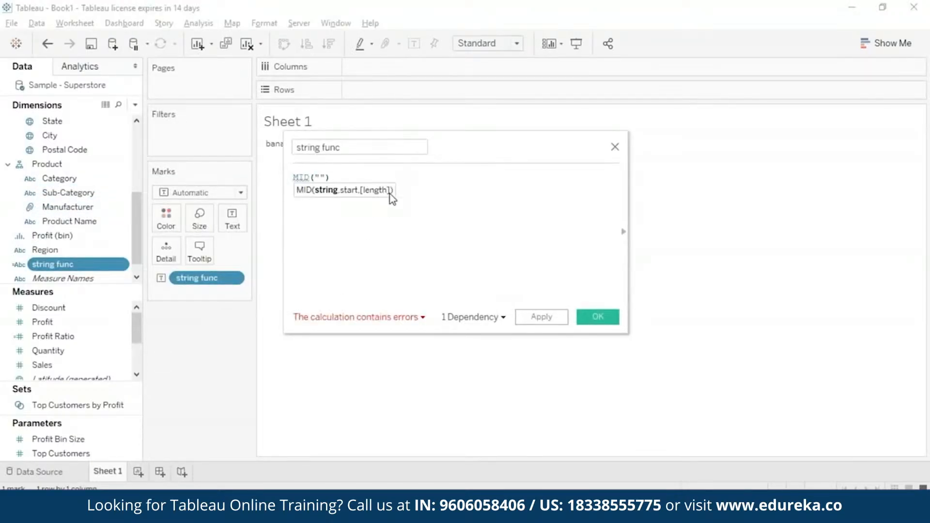
{"action": "type", "text": "earning"}
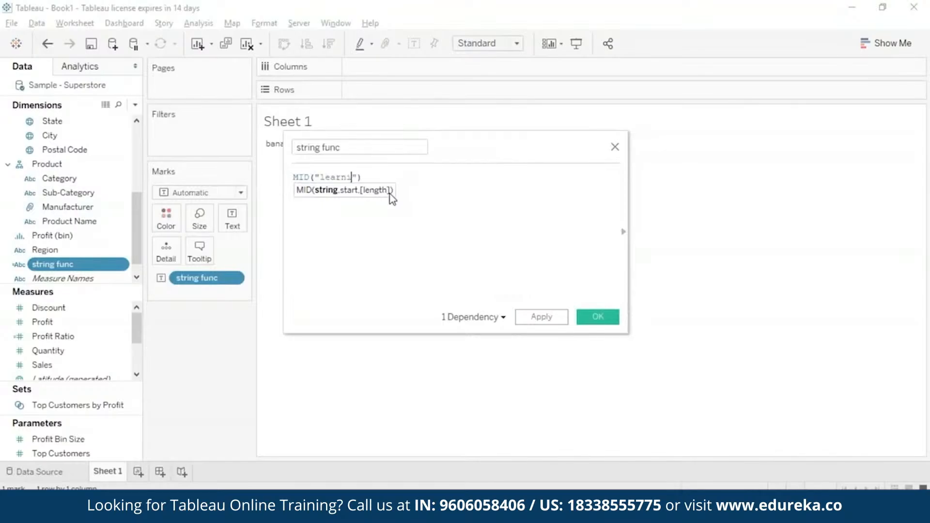
{"action": "key", "text": "Right"}
{"action": "type", "text": ", 2"}
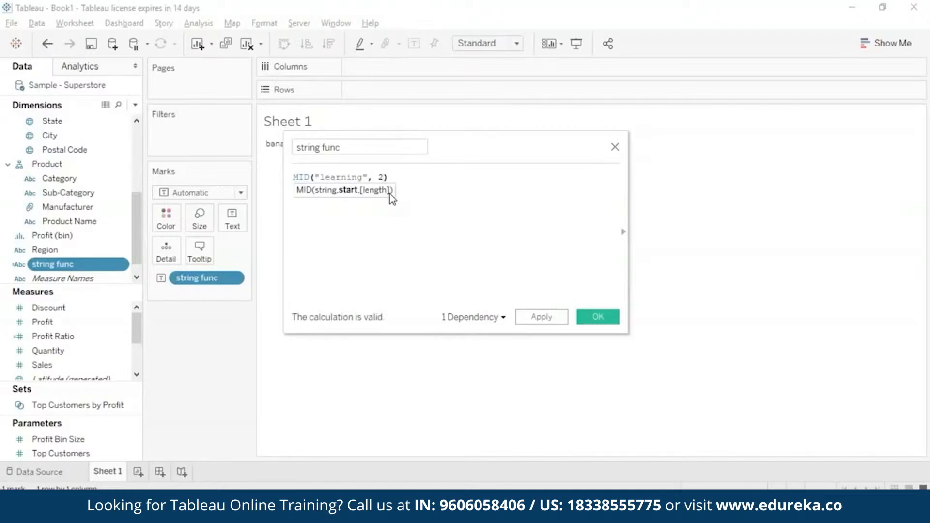
{"action": "type", "text": ","}
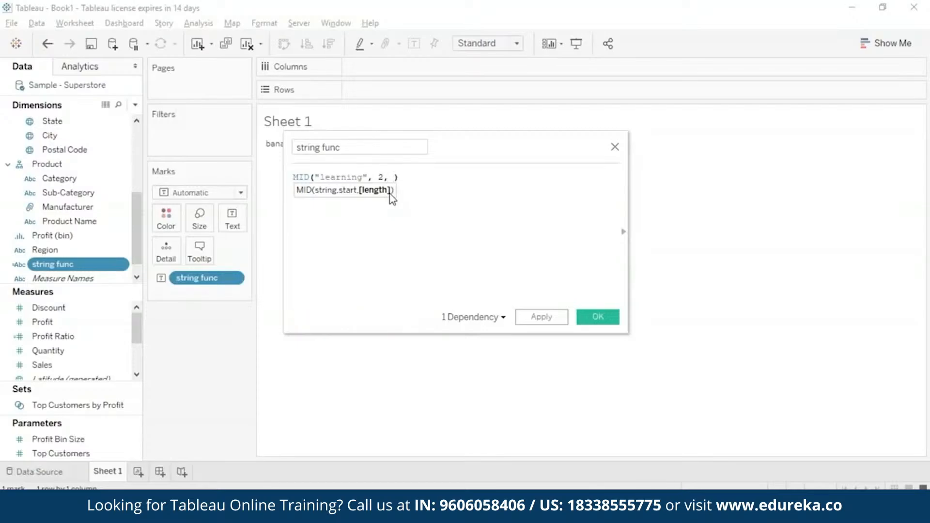
{"action": "type", "text": " 5"}
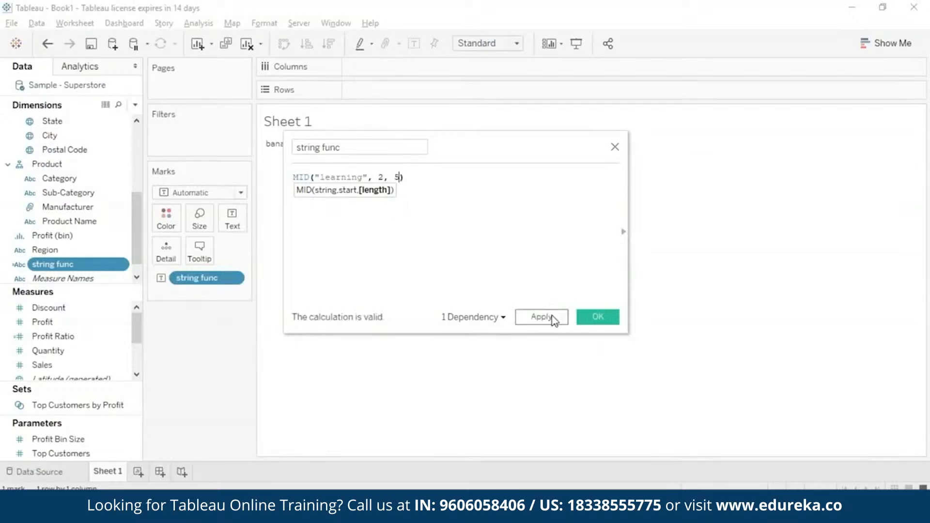
{"action": "left_click", "coordinate": [551, 317]}
{"action": "left_click", "coordinate": [597, 317]}
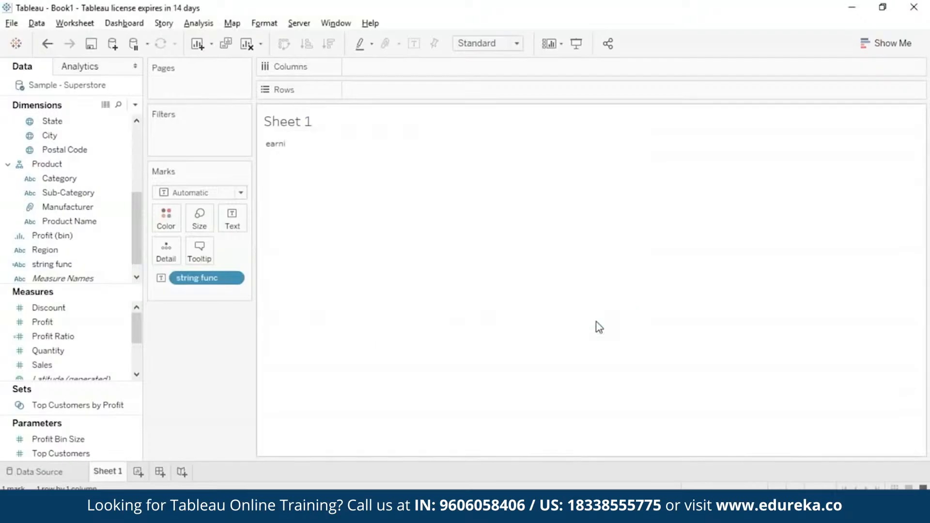
{"action": "mouse_move", "coordinate": [295, 152]}
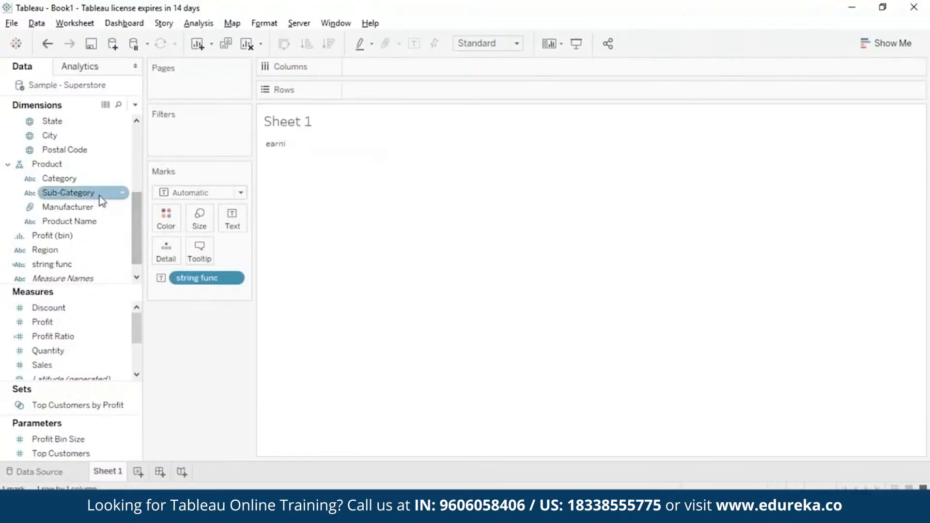
Change the string func formula to MIN("apples", "bananas") and save the calculation.
{"action": "right_click", "coordinate": [120, 267]}
{"action": "left_click", "coordinate": [160, 79]}
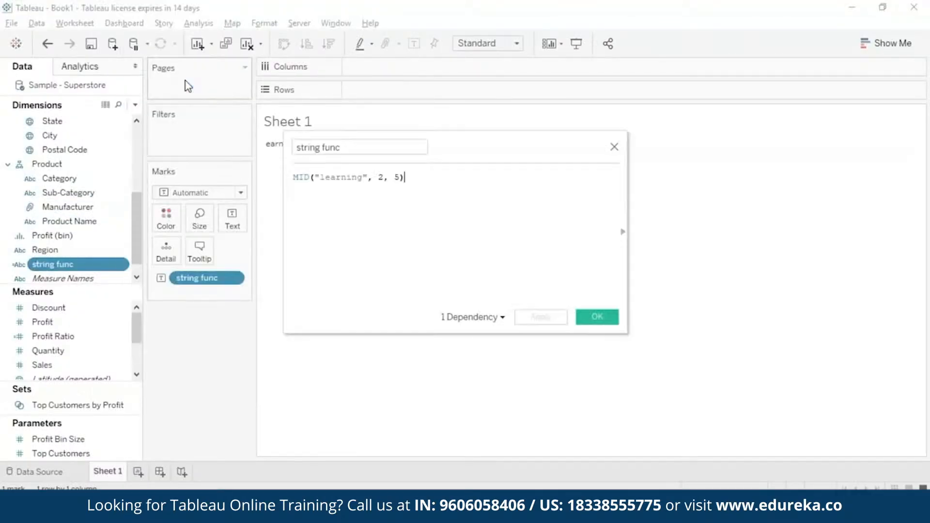
{"action": "key", "text": "BackSpace"}
{"action": "key", "text": "BackSpace"}
{"action": "key", "text": "BackSpace"}
{"action": "key", "text": "BackSpace"}
{"action": "key", "text": "BackSpace"}
{"action": "key", "text": "BackSpace"}
{"action": "key", "text": "BackSpace"}
{"action": "key", "text": "BackSpace"}
{"action": "key", "text": "BackSpace"}
{"action": "key", "text": "BackSpace"}
{"action": "key", "text": "BackSpace"}
{"action": "key", "text": "BackSpace"}
{"action": "key", "text": "BackSpace"}
{"action": "key", "text": "BackSpace"}
{"action": "key", "text": "BackSpace"}
{"action": "key", "text": "BackSpace"}
{"action": "key", "text": "BackSpace"}
{"action": "key", "text": "BackSpace"}
{"action": "type", "text": "N"}
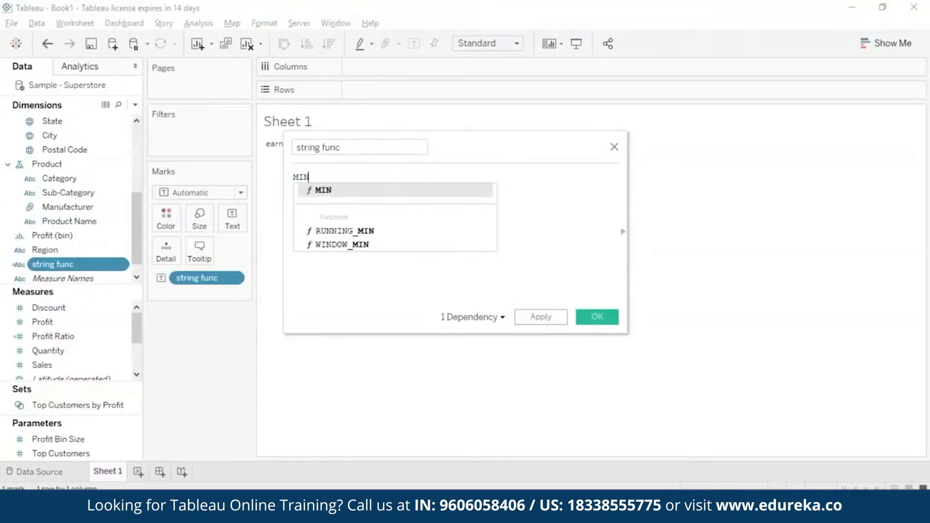
{"action": "type", "text": "(\"a"}
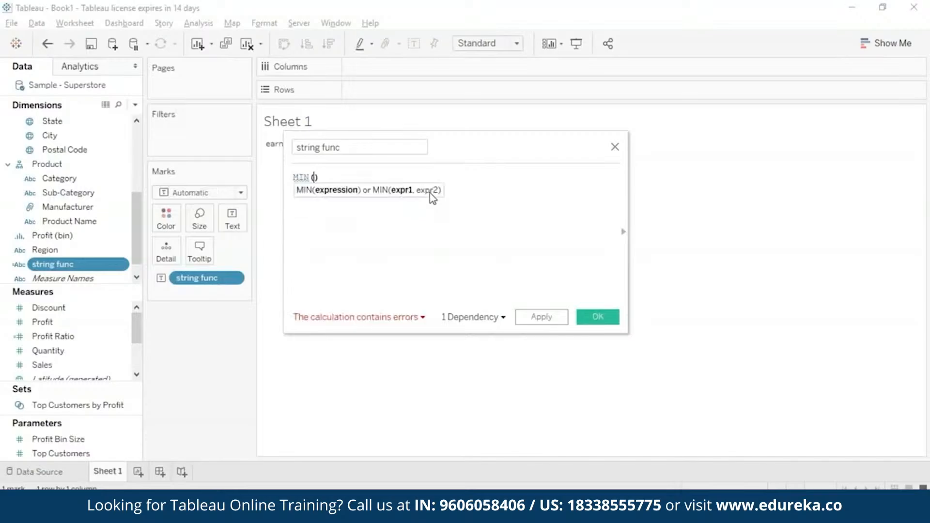
{"action": "type", "text": "pples\", \"ban"}
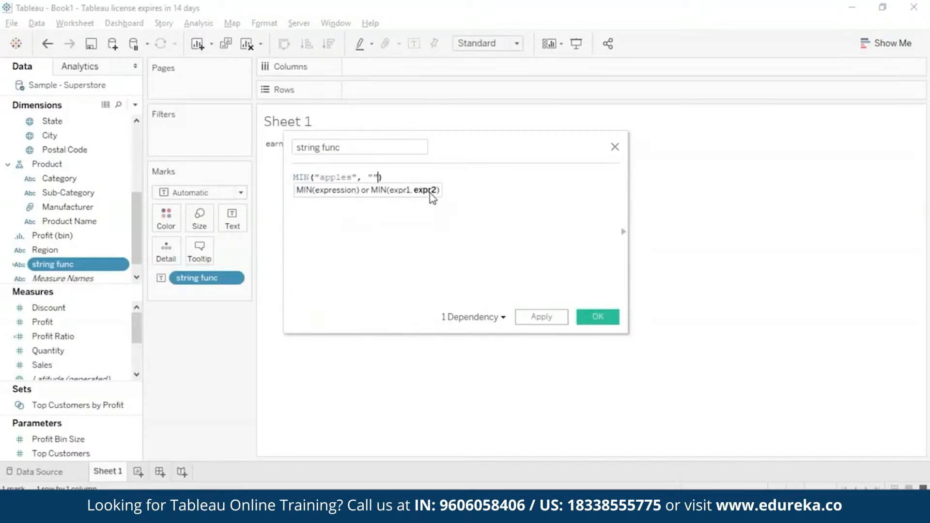
{"action": "type", "text": "anas"}
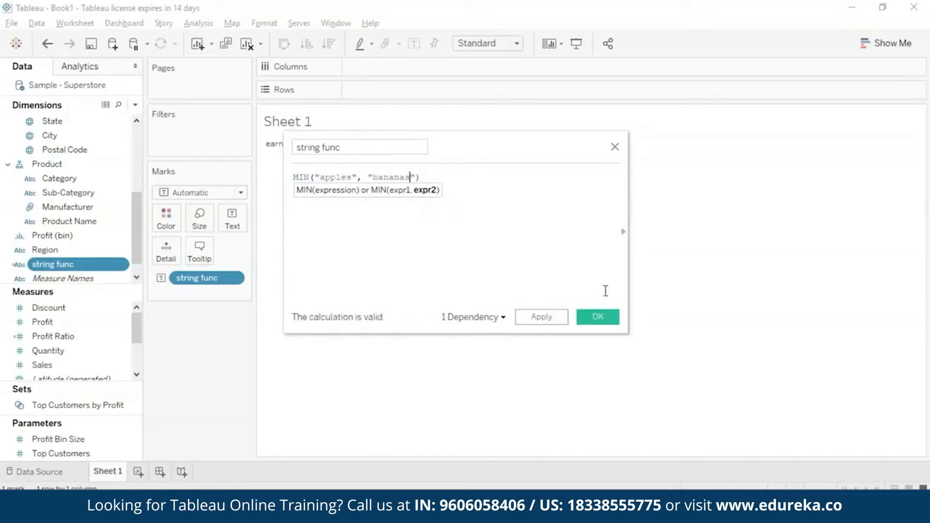
{"action": "left_click", "coordinate": [591, 320]}
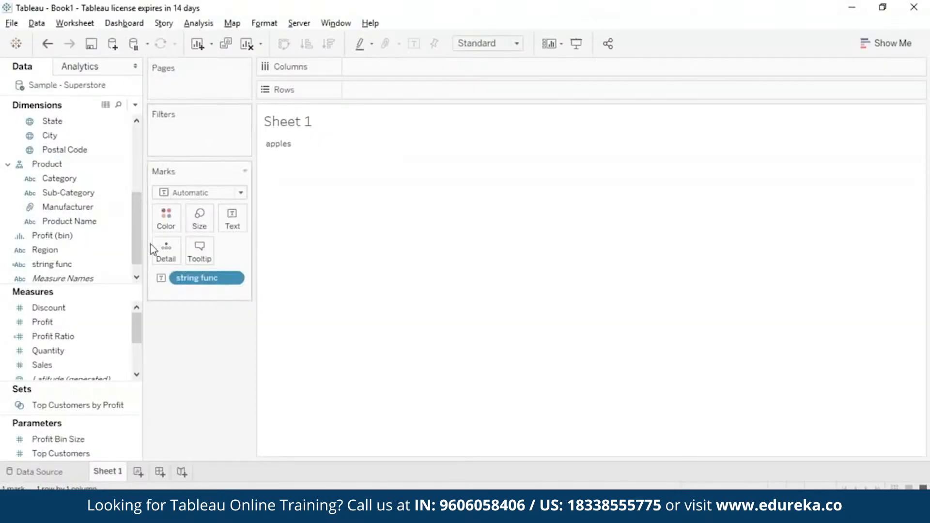
Replace the string func formula with RIGHT("Learning", 4) and save the calculation.
{"action": "right_click", "coordinate": [121, 266]}
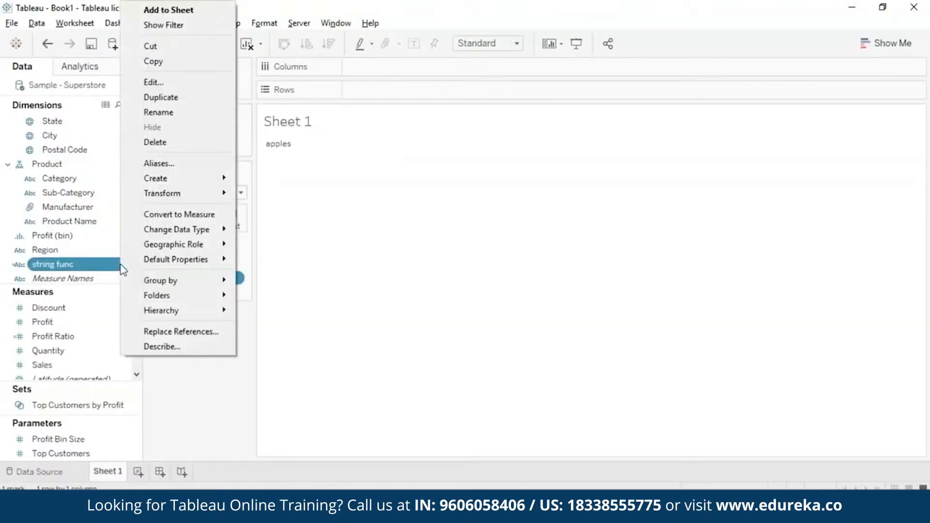
{"action": "left_click", "coordinate": [218, 85]}
{"action": "key", "text": "ctrl+a"}
{"action": "key", "text": "BackSpace"}
{"action": "type", "text": "RIGHT(\""}
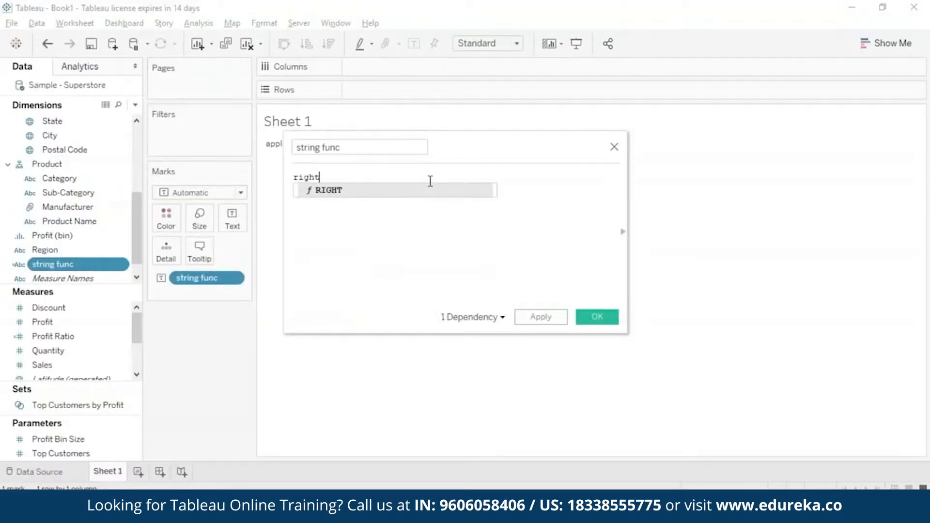
{"action": "type", "text": "Learning"}
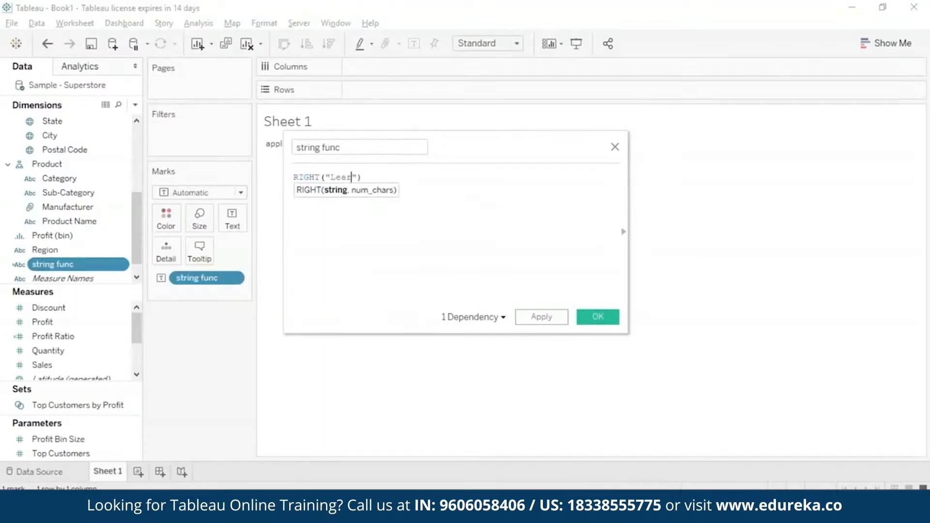
{"action": "key", "text": "Right"}
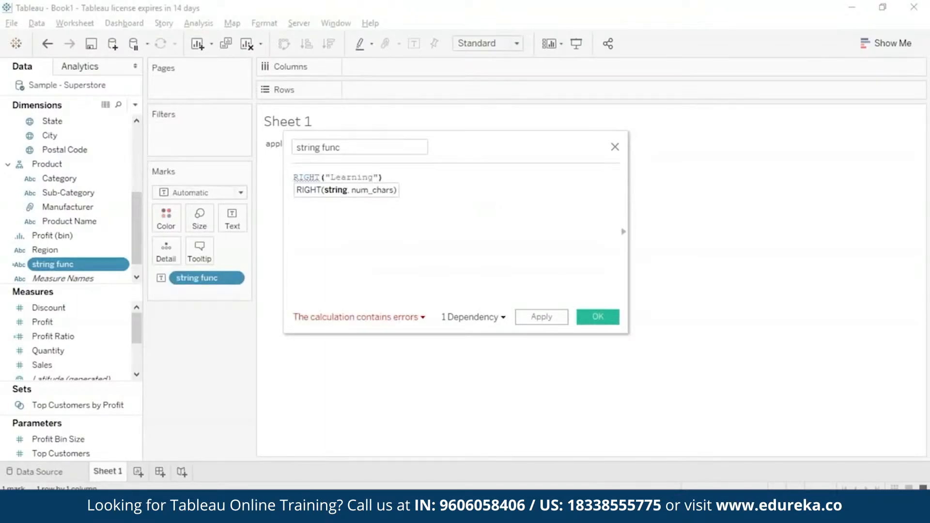
{"action": "type", "text": ", 4"}
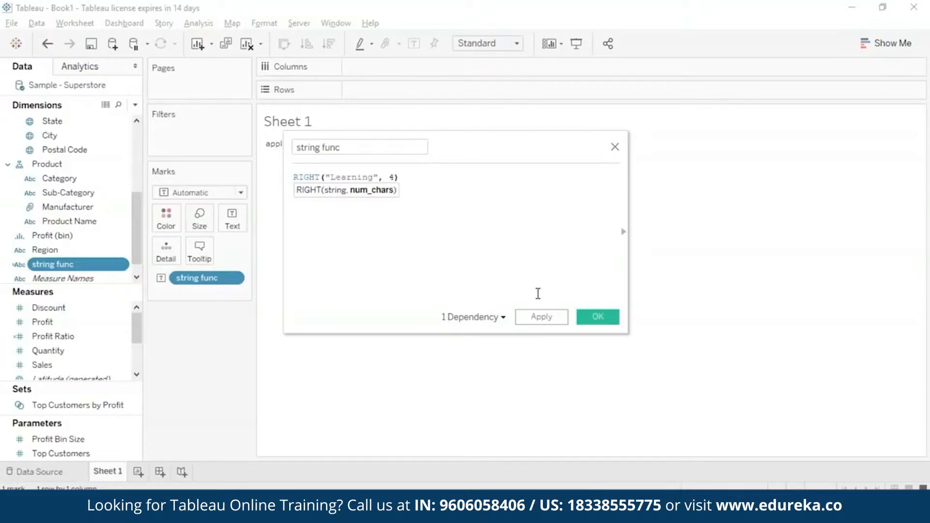
{"action": "left_click", "coordinate": [591, 317]}
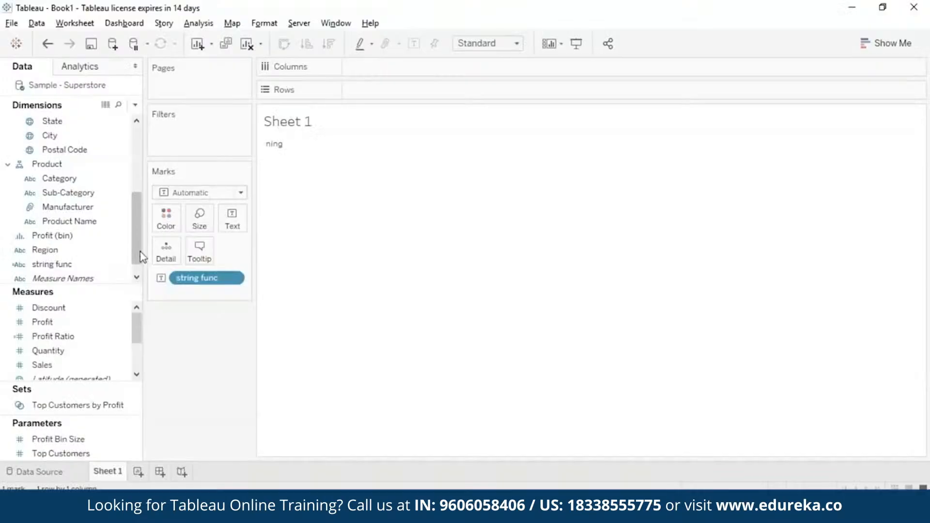
Change the string func formula to RTRIM(" matador "), save it and inspect the resulting text mark on the sheet.
{"action": "right_click", "coordinate": [124, 264]}
{"action": "left_click", "coordinate": [216, 82]}
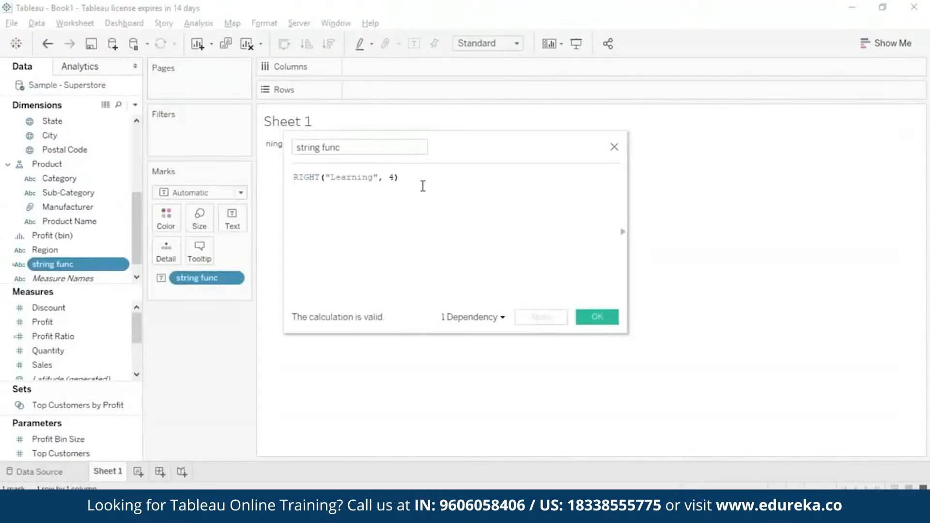
{"action": "left_click_drag", "start_coordinate": [423, 186], "coordinate": [300, 180]}
{"action": "type", "text": "tr"}
{"action": "left_click", "coordinate": [306, 190]}
{"action": "type", "text": "\""}
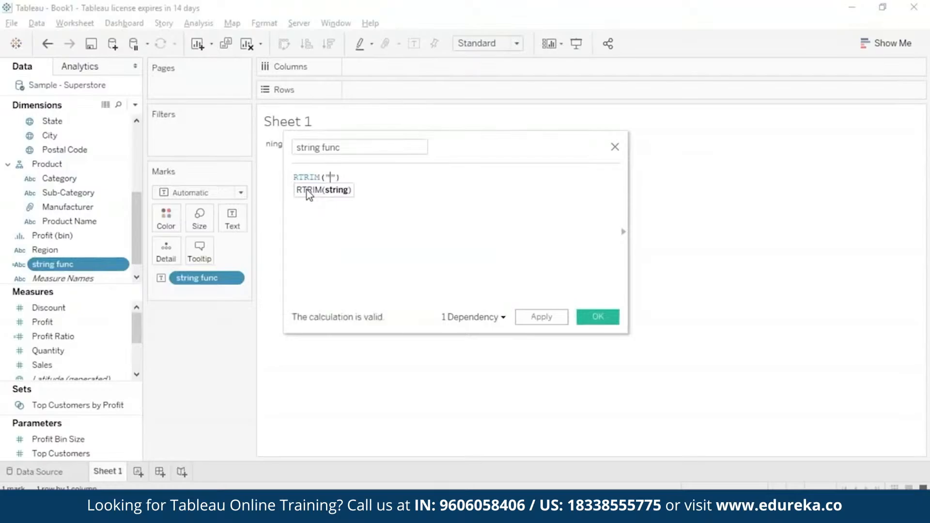
{"action": "type", "text": " matador"}
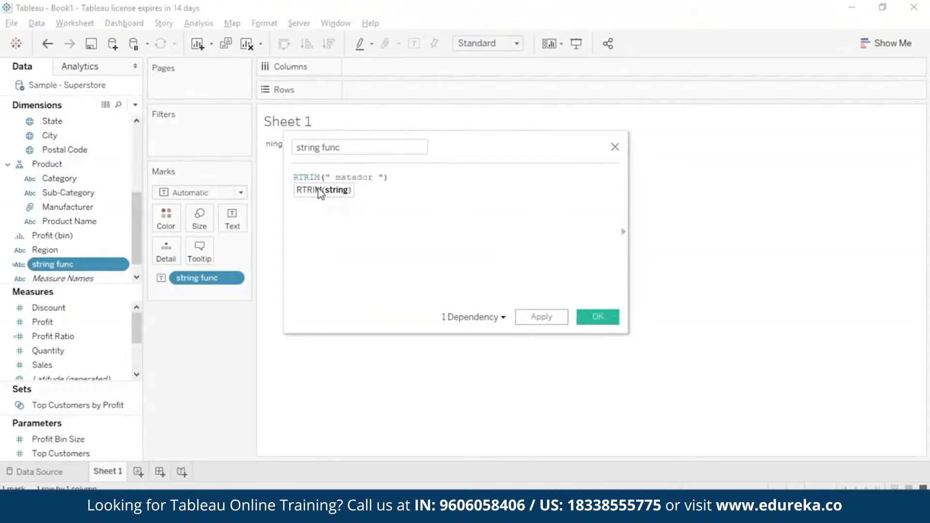
{"action": "left_click", "coordinate": [598, 316]}
{"action": "mouse_move", "coordinate": [299, 150]}
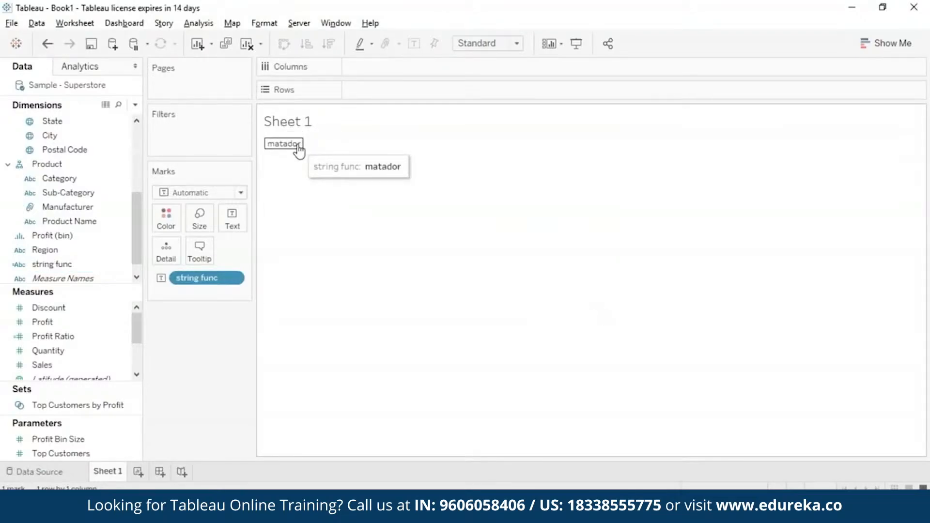
{"action": "left_click", "coordinate": [299, 150]}
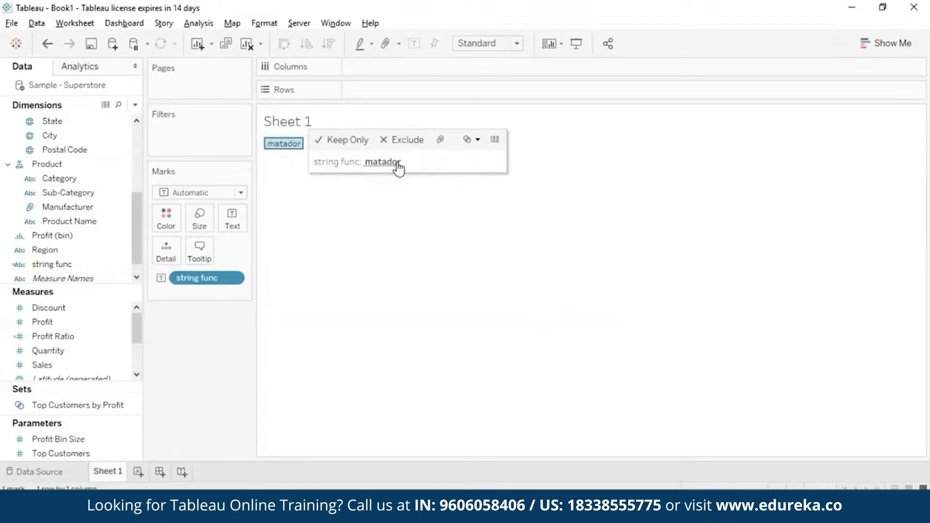
{"action": "left_click", "coordinate": [402, 309]}
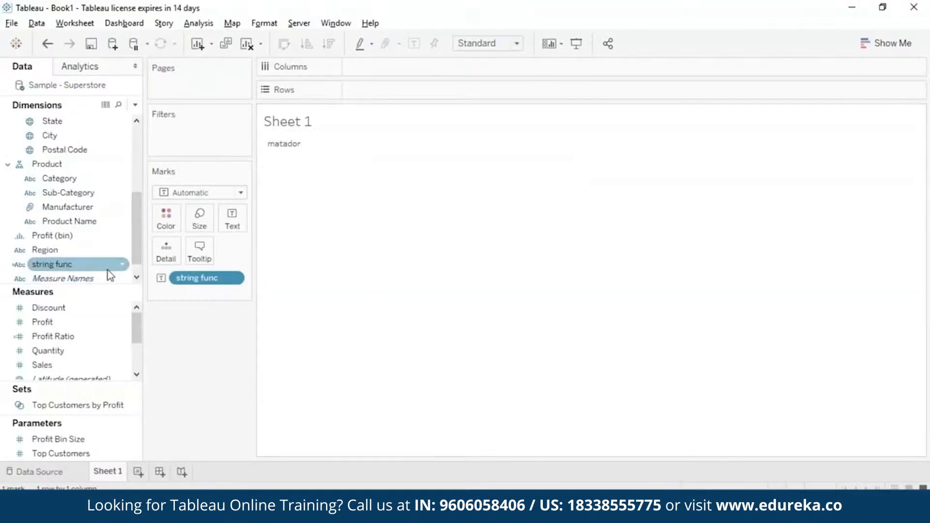
Replace the string func formula with a SPLIT function that takes 'a-b-c-d' as its string argument.
{"action": "right_click", "coordinate": [53, 264]}
{"action": "left_click", "coordinate": [167, 81]}
{"action": "left_click_drag", "start_coordinate": [475, 182], "coordinate": [292, 171]}
{"action": "type", "text": "spl"}
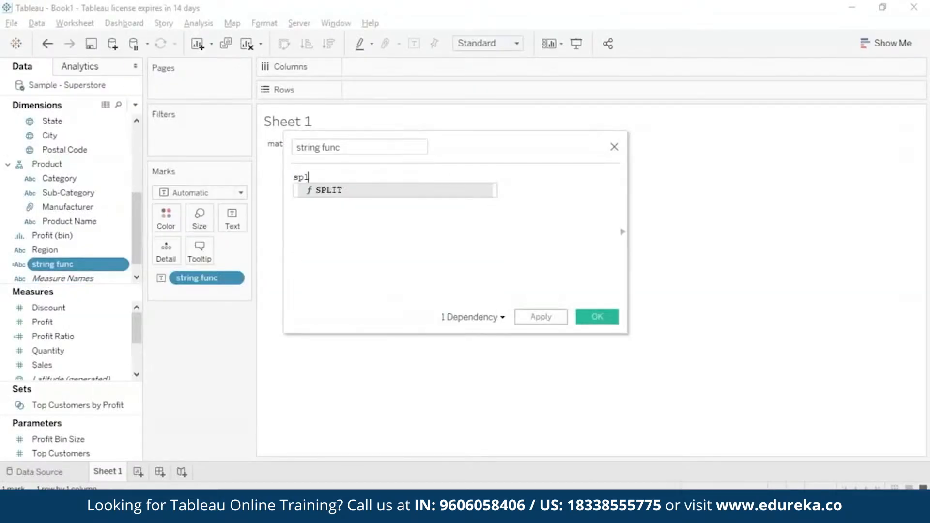
{"action": "key", "text": "Return"}
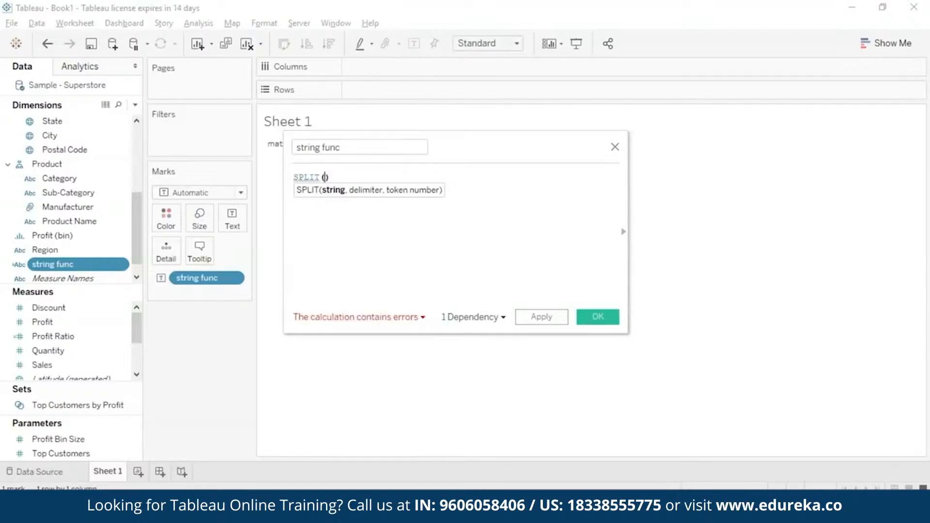
{"action": "type", "text": "a-b-c-"}
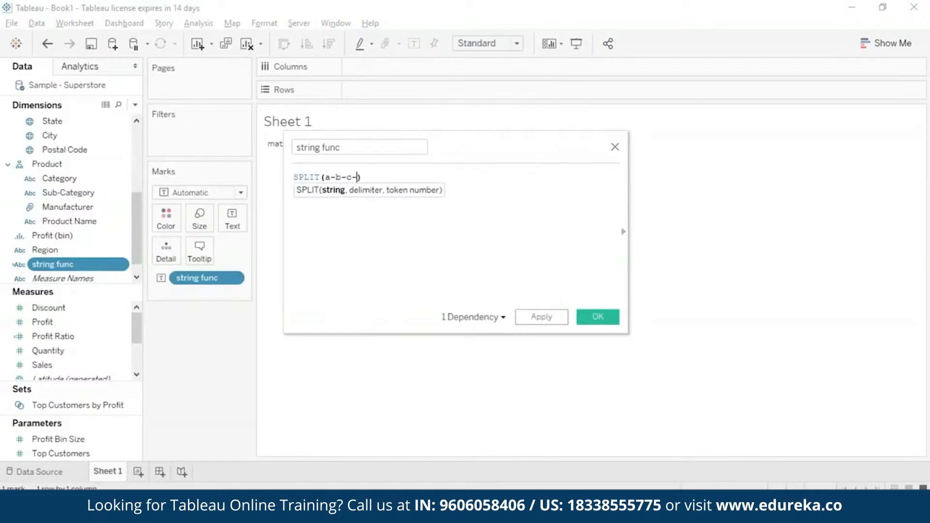
{"action": "type", "text": "d"}
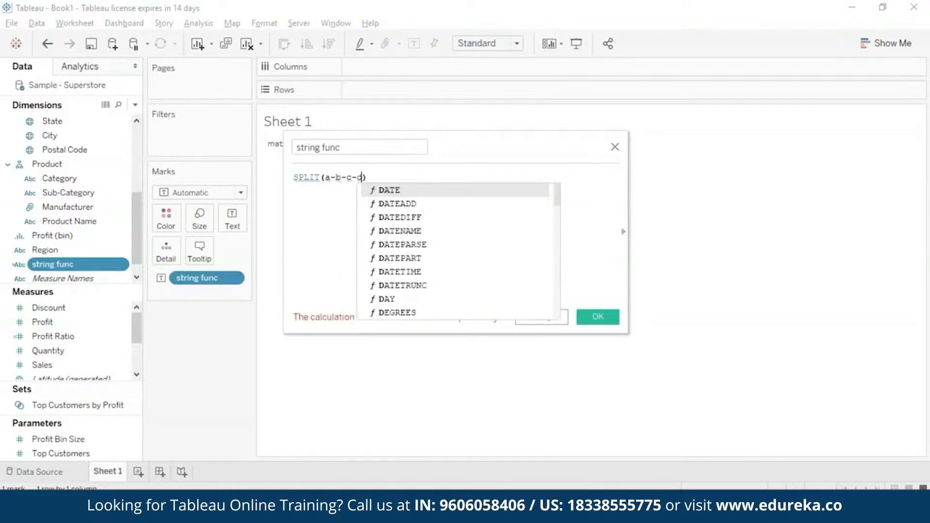
{"action": "type", "text": "\""}
{"action": "key", "text": "Left"}
{"action": "key", "text": "Left"}
{"action": "key", "text": "Left"}
{"action": "key", "text": "Left"}
{"action": "key", "text": "Left"}
{"action": "key", "text": "Left"}
{"action": "key", "text": "Left"}
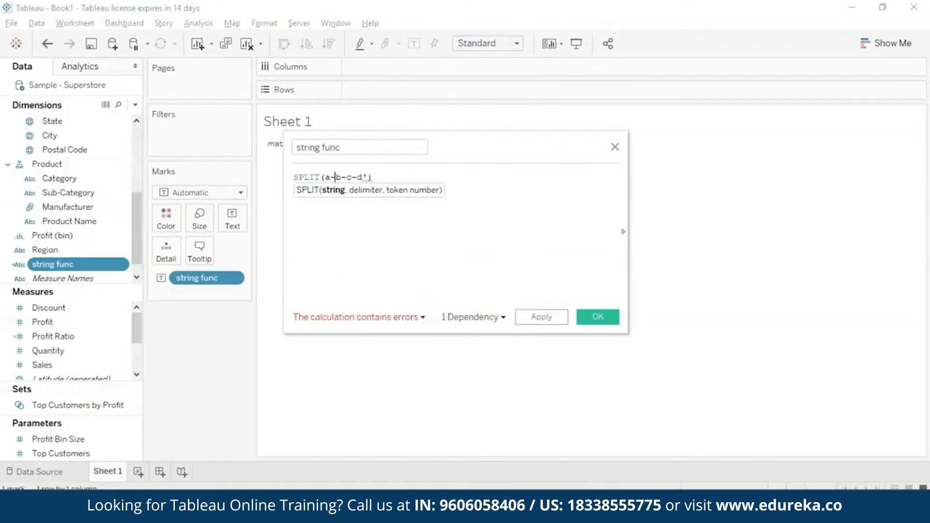
{"action": "key", "text": "Left"}
{"action": "type", "text": "'"}
Complete the SPLIT function with delimiter '-' and token number 2, then save the calculation.
{"action": "key", "text": "Right"}
{"action": "key", "text": "Right"}
{"action": "key", "text": "Right"}
{"action": "key", "text": "Right"}
{"action": "key", "text": "Right"}
{"action": "key", "text": "Right"}
{"action": "key", "text": "Right"}
{"action": "type", "text": ", '"}
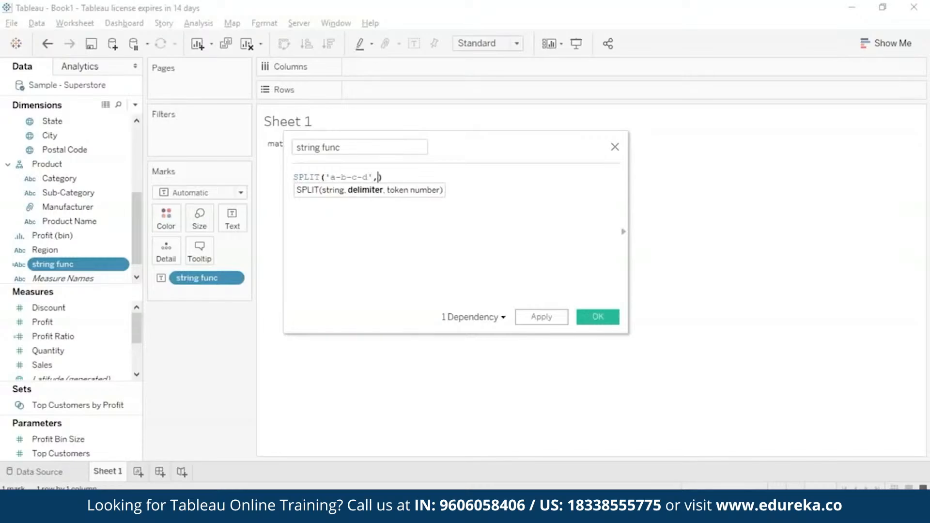
{"action": "type", "text": "-'"}
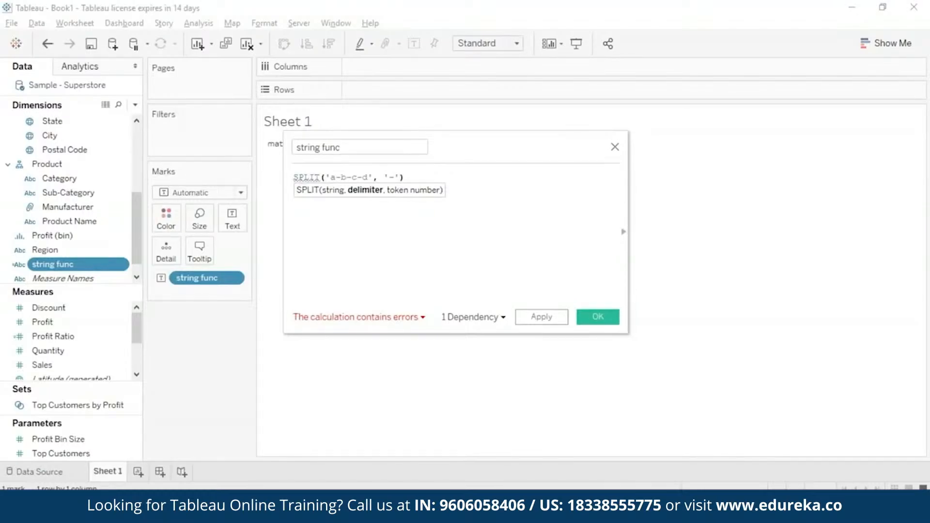
{"action": "type", "text": ","}
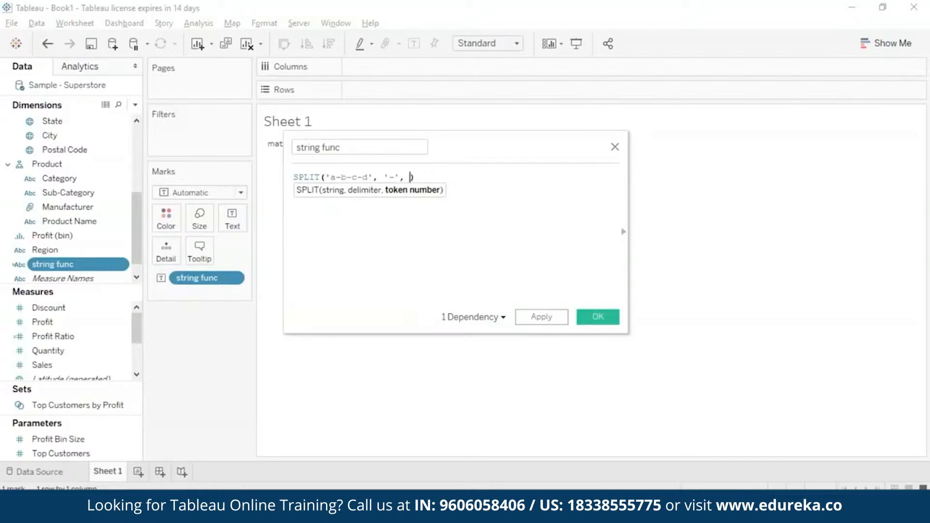
{"action": "type", "text": " 2"}
{"action": "double_click", "coordinate": [339, 177]}
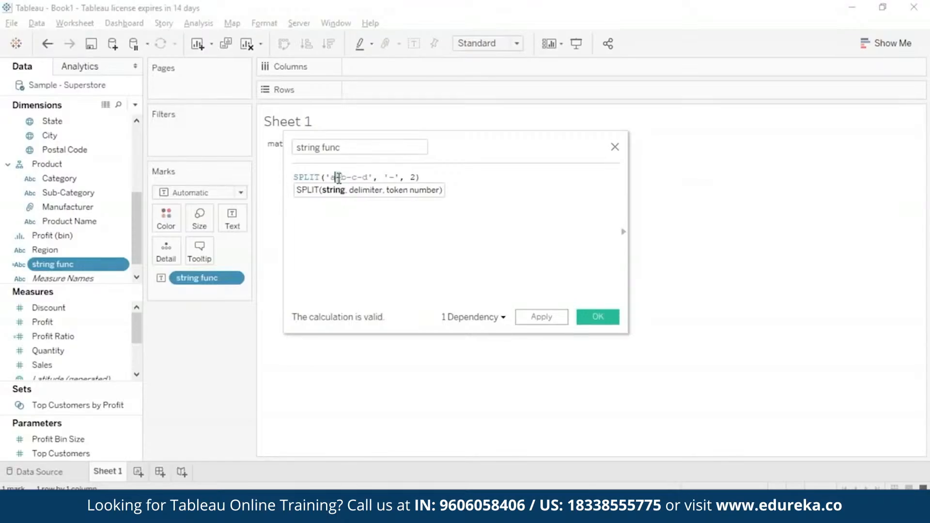
{"action": "left_click", "coordinate": [468, 208]}
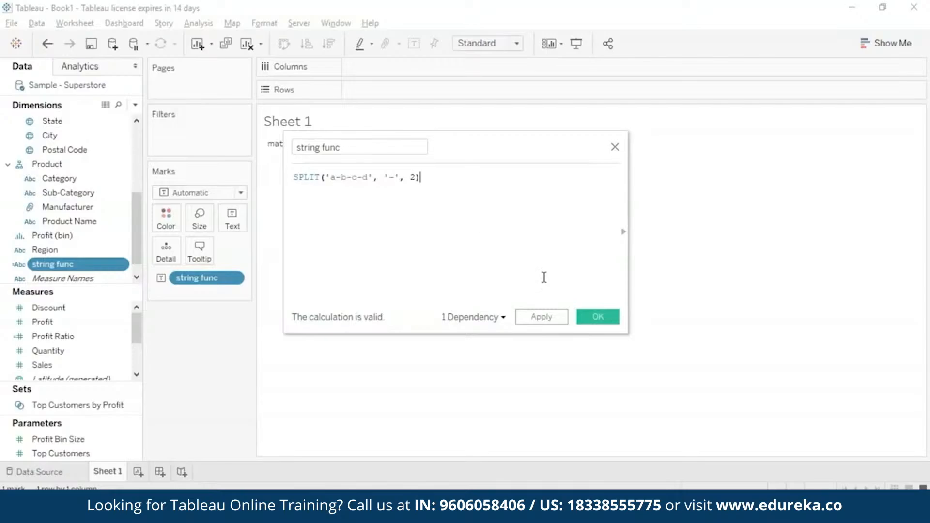
{"action": "left_click", "coordinate": [597, 317]}
{"action": "mouse_move", "coordinate": [287, 147]}
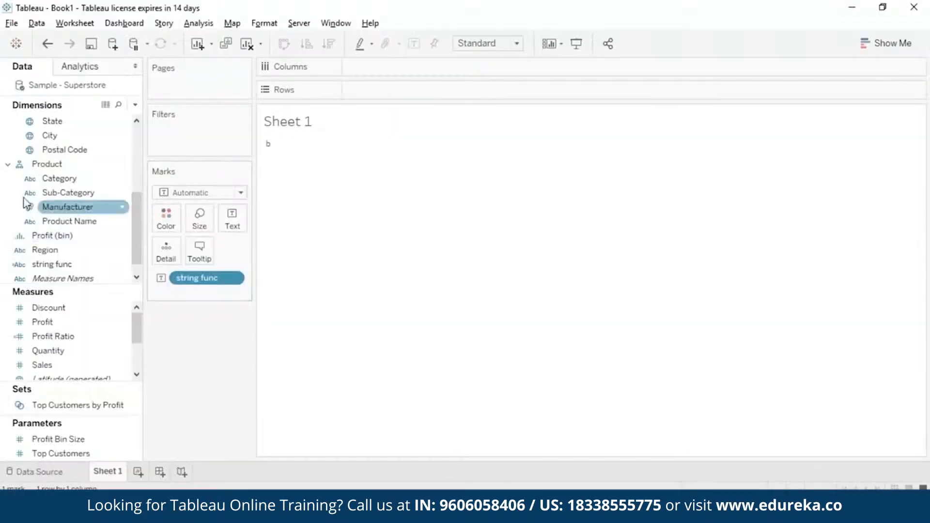
Change the string func formula to TRIM(" matador"), save it and check the text mark on the sheet.
{"action": "left_click", "coordinate": [121, 265]}
{"action": "right_click", "coordinate": [125, 265]}
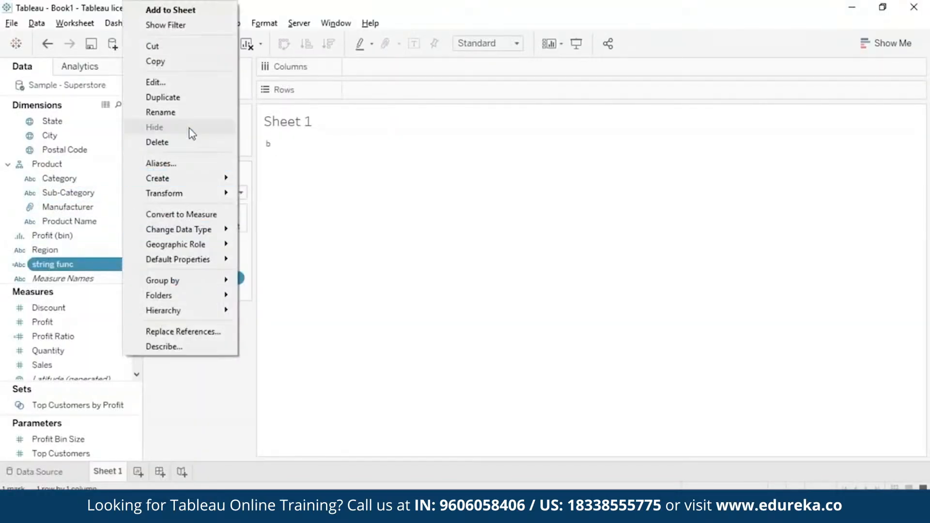
{"action": "left_click", "coordinate": [155, 82]}
{"action": "left_click_drag", "start_coordinate": [440, 180], "coordinate": [293, 178]}
{"action": "type", "text": "tri"}
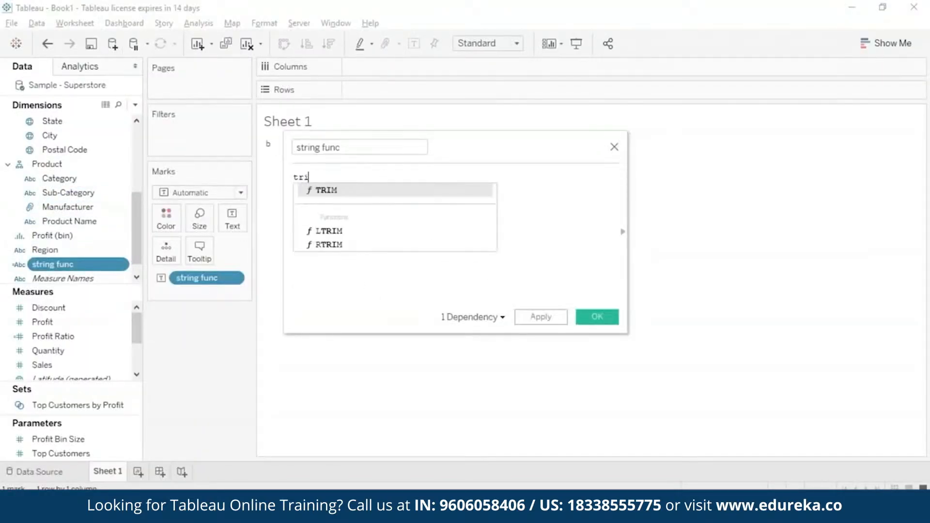
{"action": "double_click", "coordinate": [309, 190]}
{"action": "type", "text": "\""}
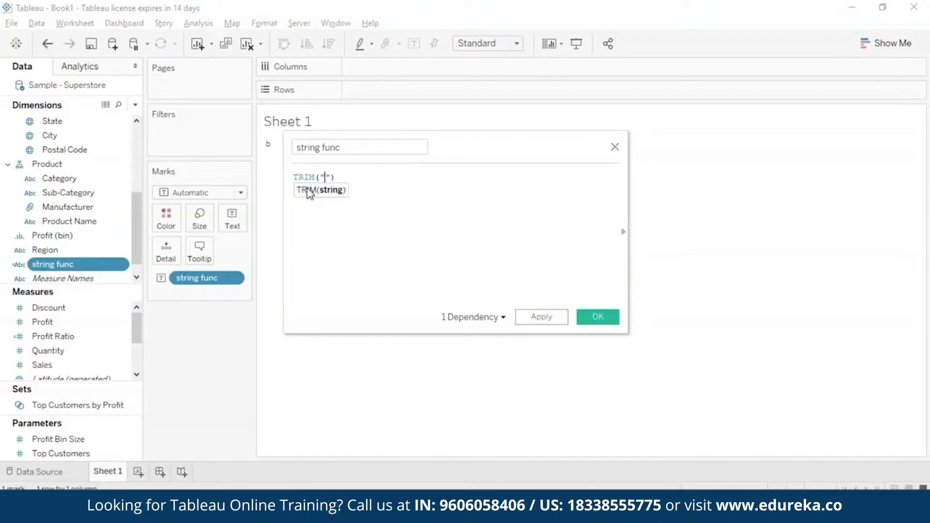
{"action": "type", "text": " matador"}
{"action": "left_click", "coordinate": [598, 317]}
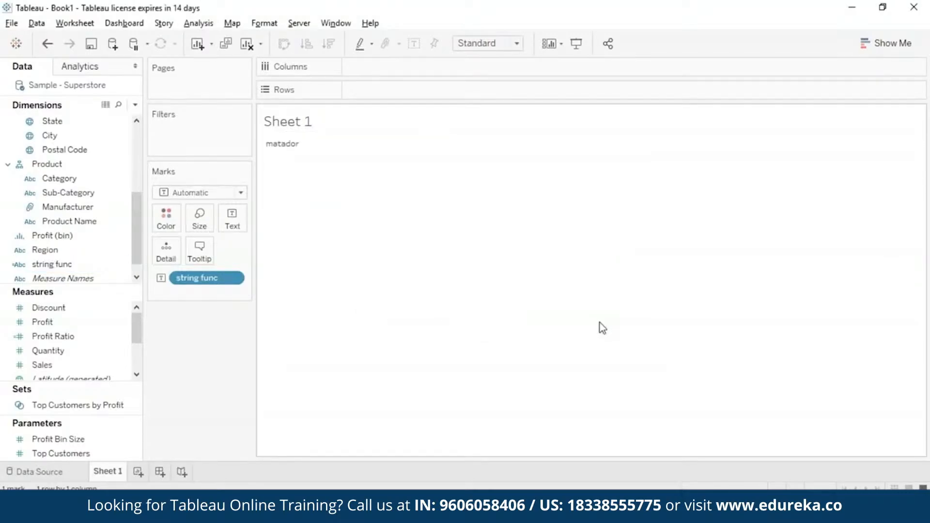
{"action": "left_click", "coordinate": [290, 148]}
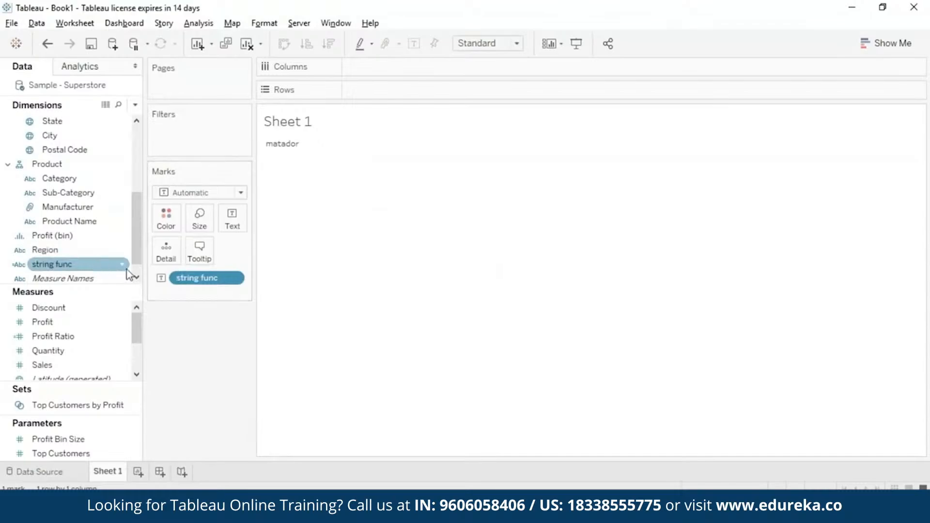
Replace the string func formula with UPPER("mAtAdOR"), save it and inspect the full value of the text mark.
{"action": "right_click", "coordinate": [124, 268]}
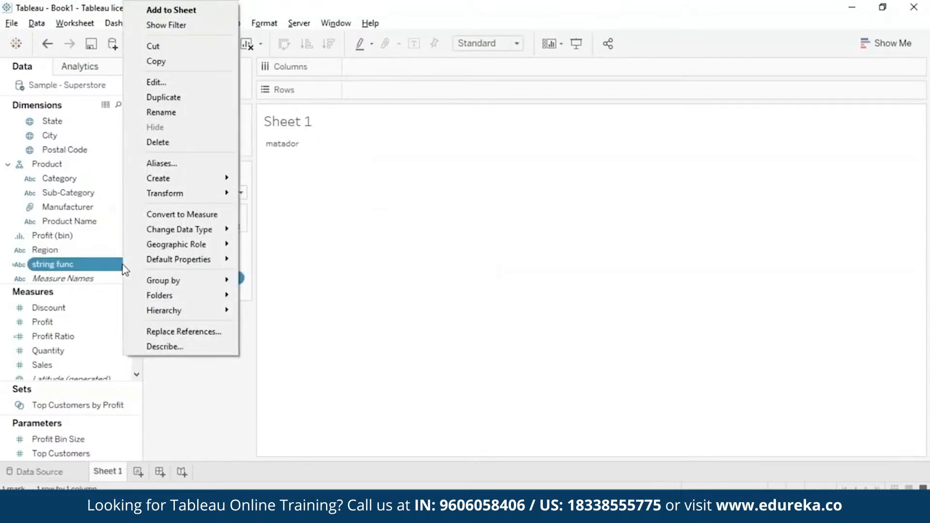
{"action": "left_click", "coordinate": [219, 86]}
{"action": "key", "text": "BackSpace"}
{"action": "key", "text": "BackSpace"}
{"action": "key", "text": "BackSpace"}
{"action": "key", "text": "BackSpace"}
{"action": "key", "text": "BackSpace"}
{"action": "key", "text": "BackSpace"}
{"action": "key", "text": "BackSpace"}
{"action": "key", "text": "BackSpace"}
{"action": "key", "text": "BackSpace"}
{"action": "key", "text": "BackSpace"}
{"action": "key", "text": "BackSpace"}
{"action": "key", "text": "BackSpace"}
{"action": "key", "text": "BackSpace"}
{"action": "key", "text": "BackSpace"}
{"action": "key", "text": "BackSpace"}
{"action": "key", "text": "BackSpace"}
{"action": "key", "text": "BackSpace"}
{"action": "type", "text": "uppe"}
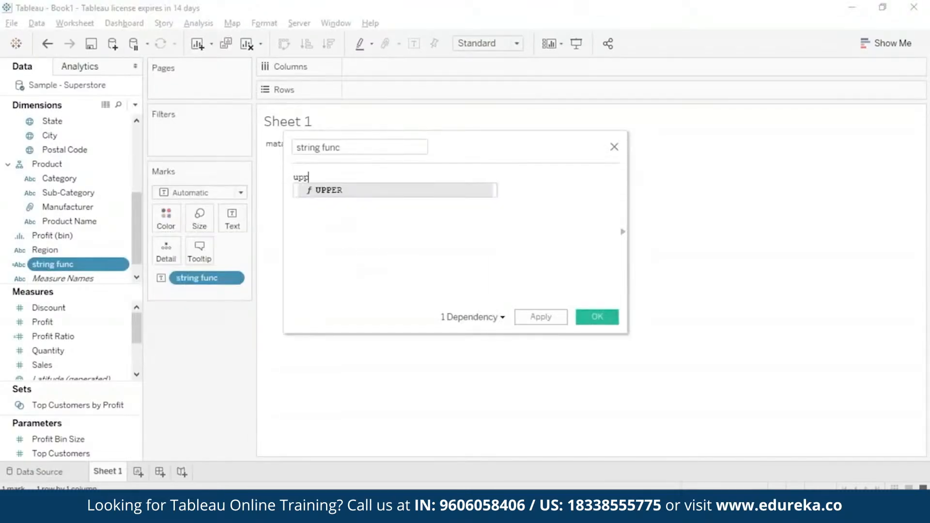
{"action": "key", "text": "Return"}
{"action": "type", "text": "\"mAt"}
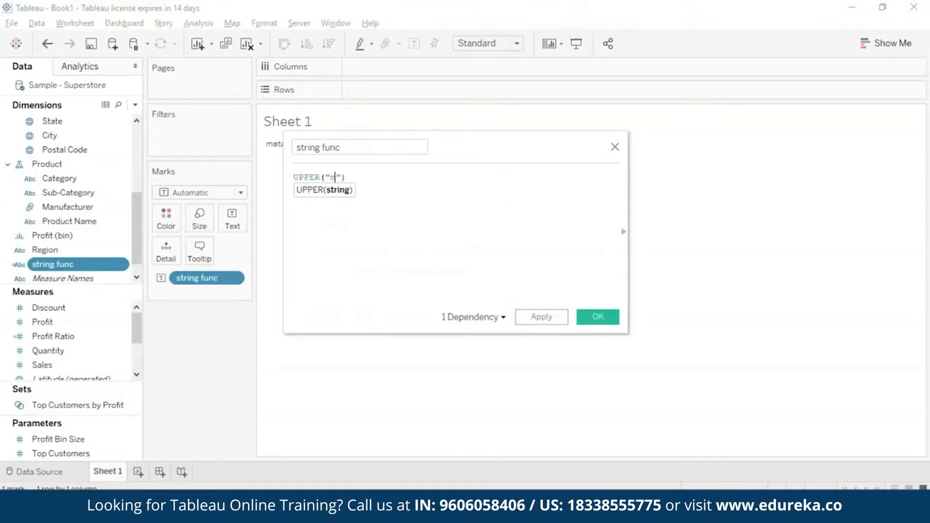
{"action": "type", "text": "AdOR"}
{"action": "left_click", "coordinate": [602, 317]}
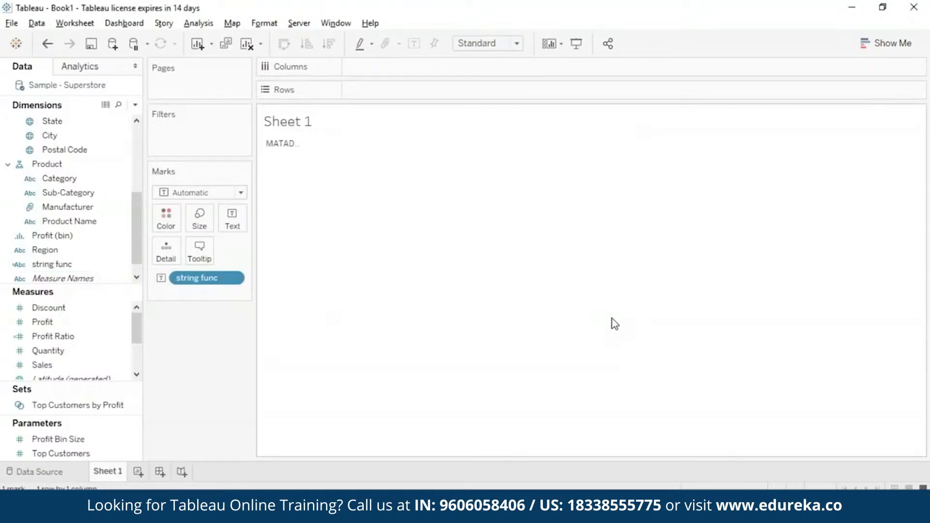
{"action": "left_click", "coordinate": [300, 153]}
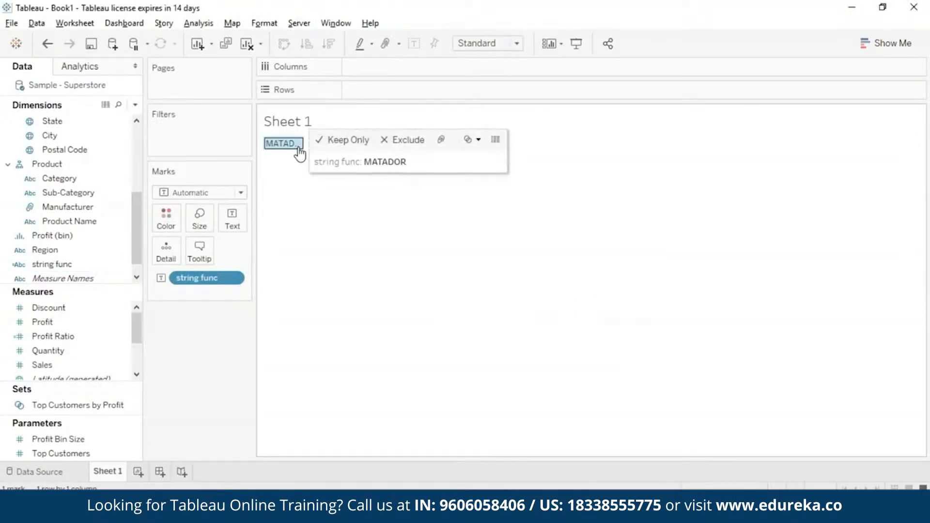
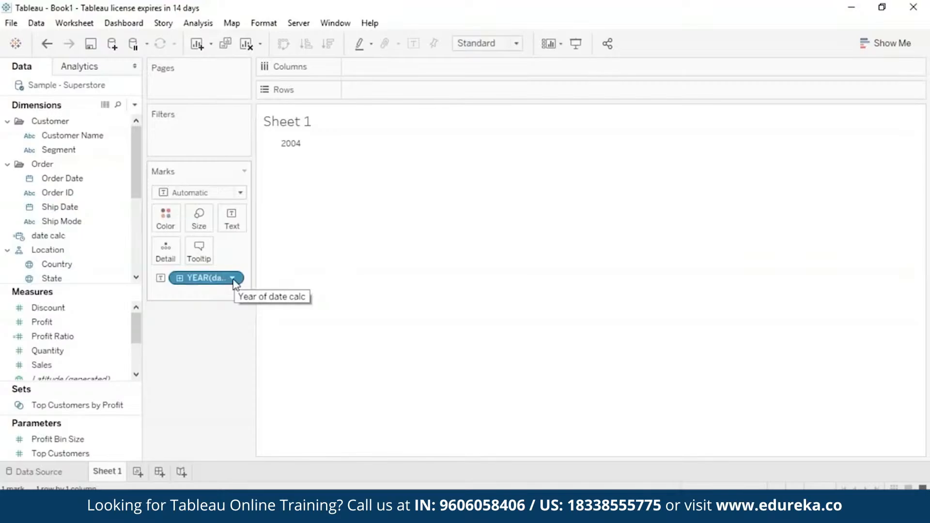
Show the date calc text mark by month, inspect its value, and return the mark to the year level.
{"action": "left_click", "coordinate": [233, 280]}
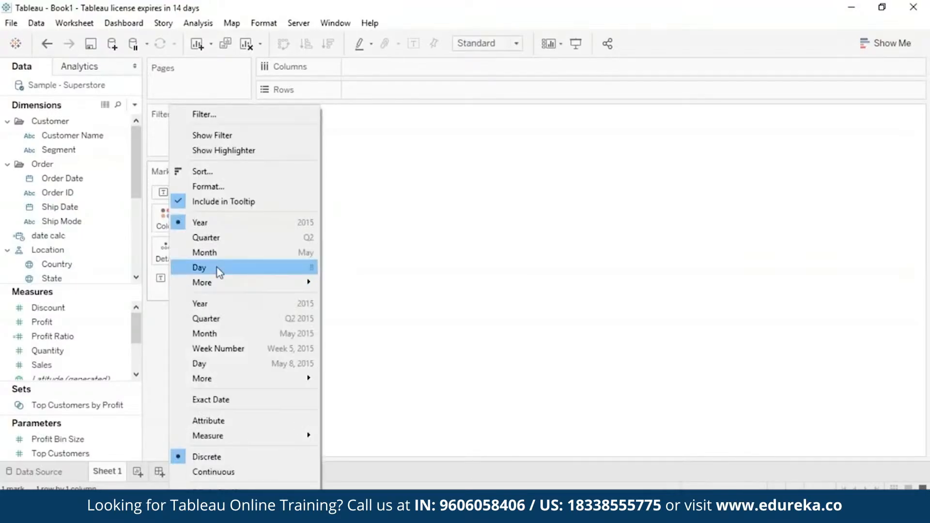
{"action": "left_click", "coordinate": [229, 254]}
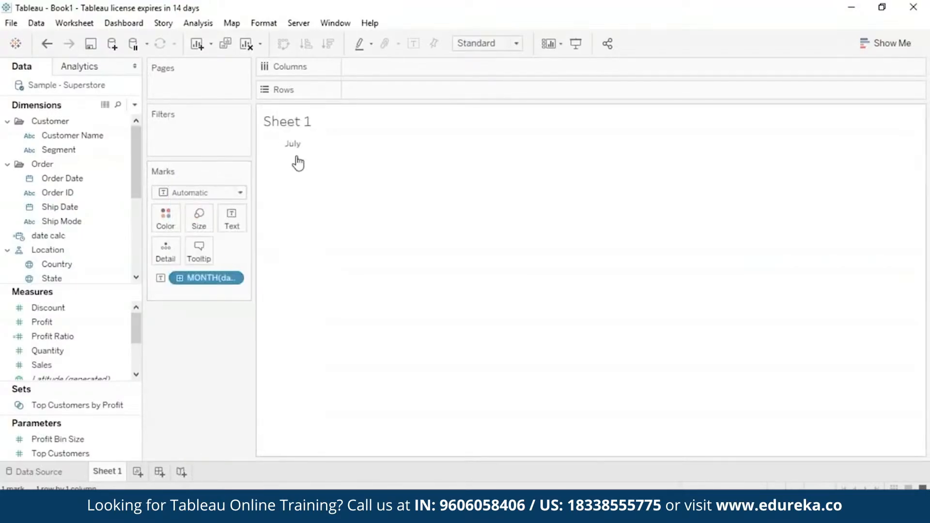
{"action": "mouse_move", "coordinate": [296, 151]}
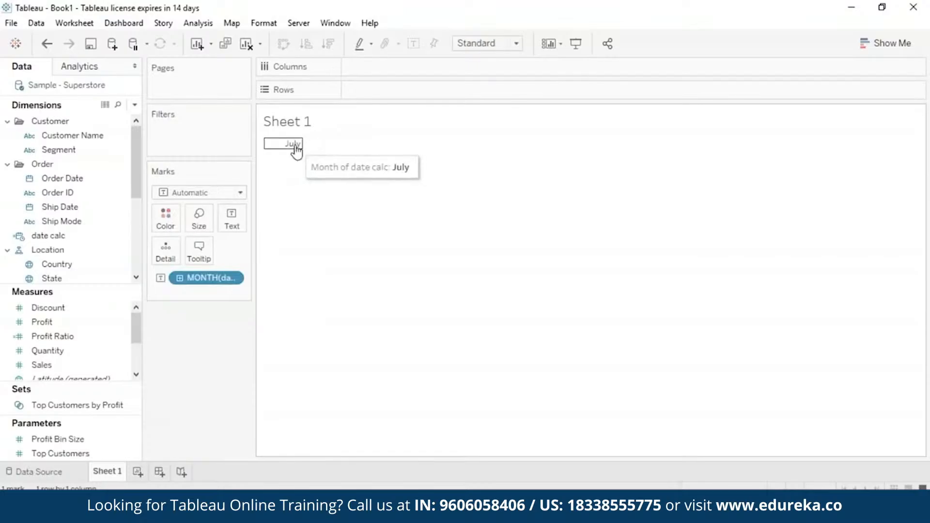
{"action": "left_click", "coordinate": [235, 279]}
{"action": "left_click", "coordinate": [232, 222]}
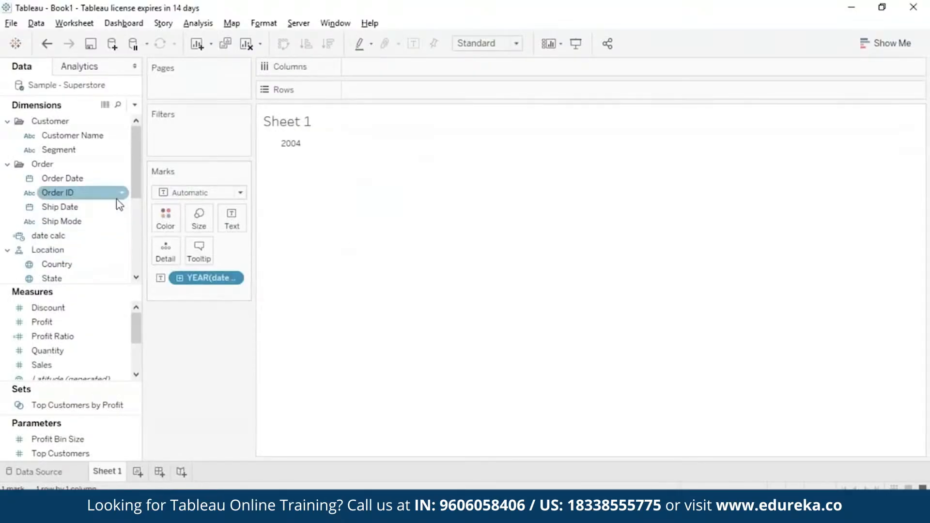
Replace the date calc formula with a DATEDIFF function that uses 'week' as the date part.
{"action": "right_click", "coordinate": [112, 235]}
{"action": "left_click", "coordinate": [151, 81]}
{"action": "key", "text": "ctrl+a"}
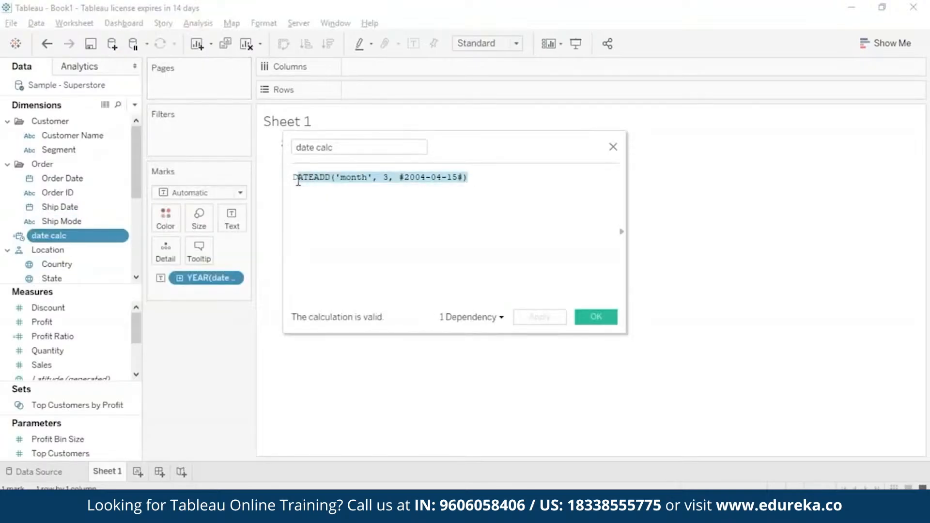
{"action": "type", "text": "datediff"}
{"action": "double_click", "coordinate": [305, 190]}
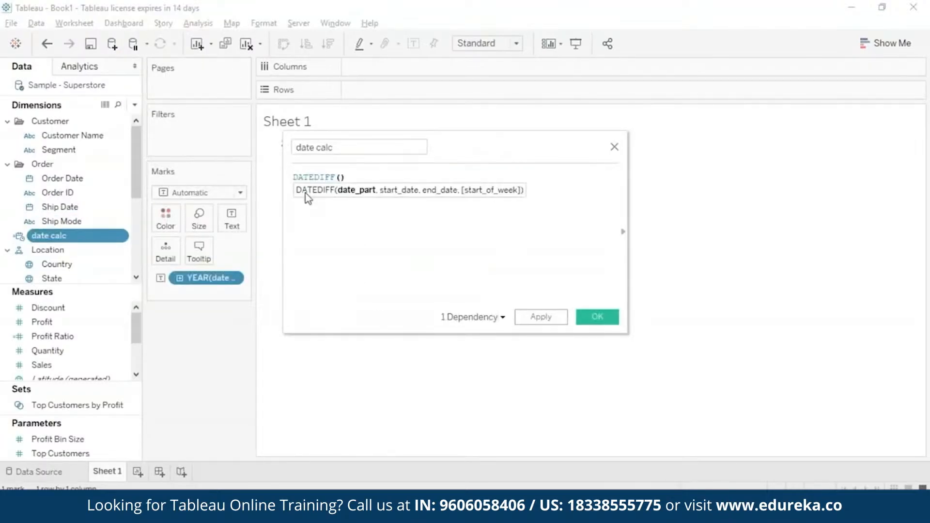
{"action": "type", "text": "''"}
{"action": "key", "text": "Left"}
{"action": "type", "text": "week"}
{"action": "key", "text": "Right"}
{"action": "type", "text": ", "}
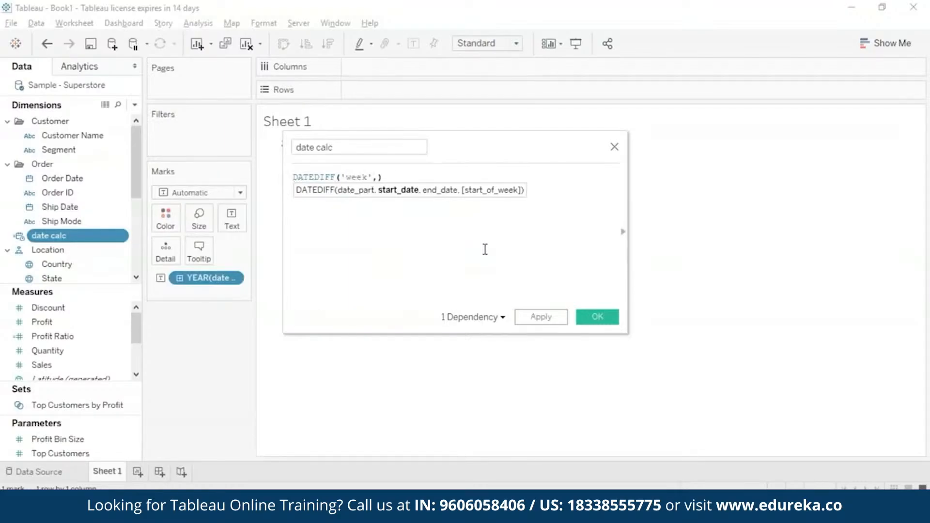
Complete the DATEDIFF formula with start date #2015-10-23#, end date #2015-11-23# and week start 'sunday', and save it.
{"action": "type", "text": "#2015"}
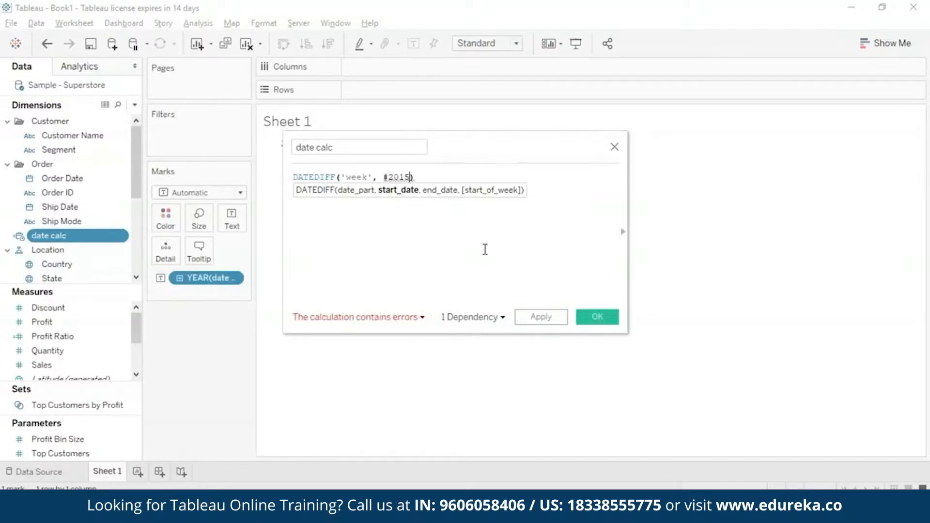
{"action": "type", "text": "-10-23"}
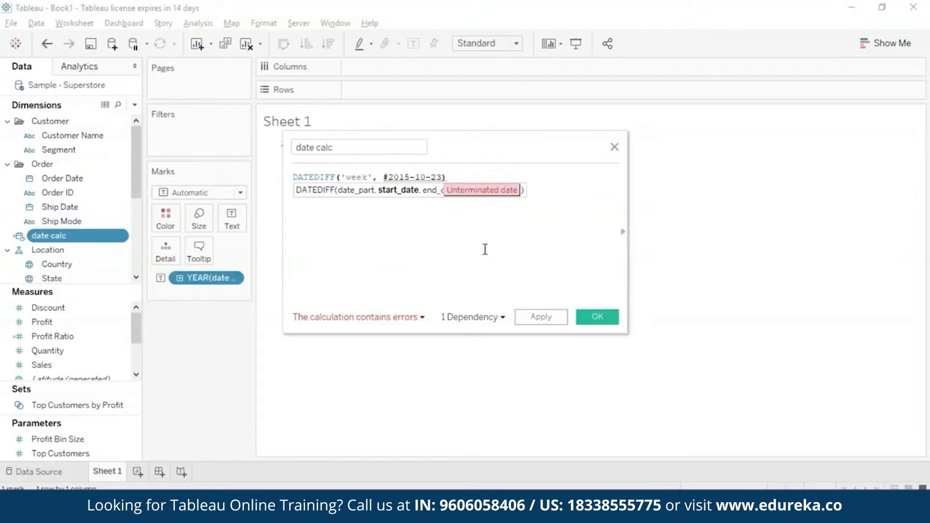
{"action": "type", "text": "#"}
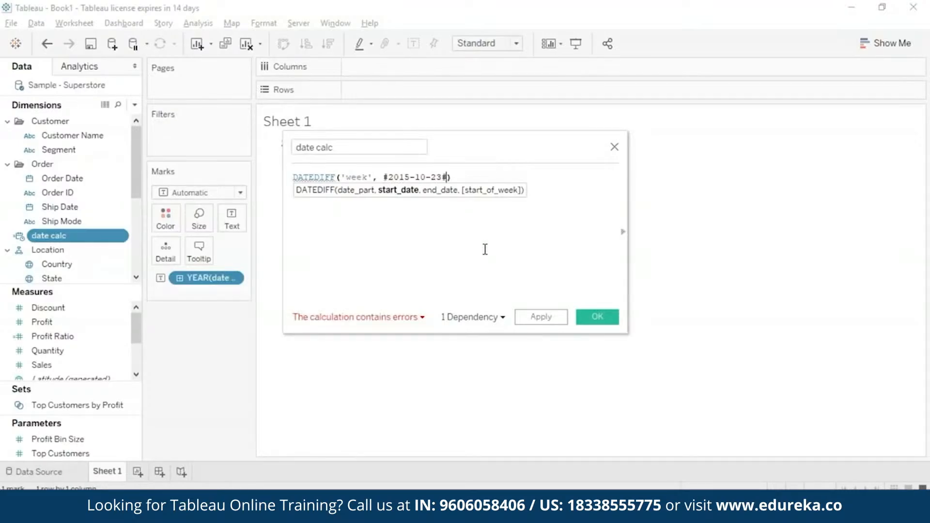
{"action": "type", "text": ", #"}
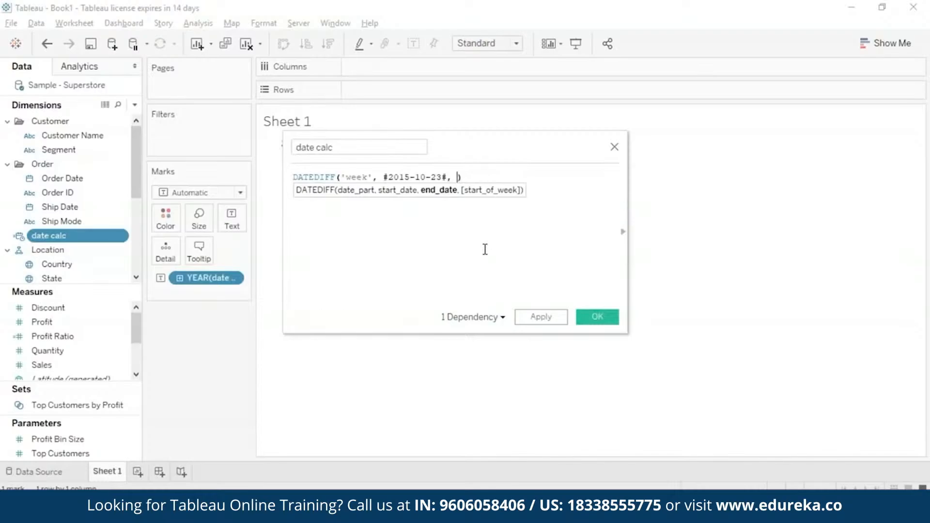
{"action": "type", "text": "2015-11-23#,"}
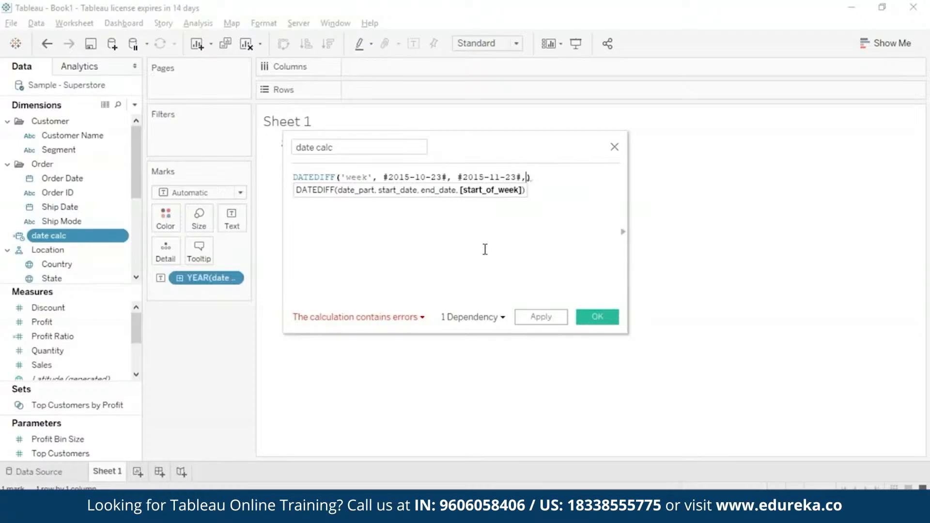
{"action": "type", "text": "''sunday"}
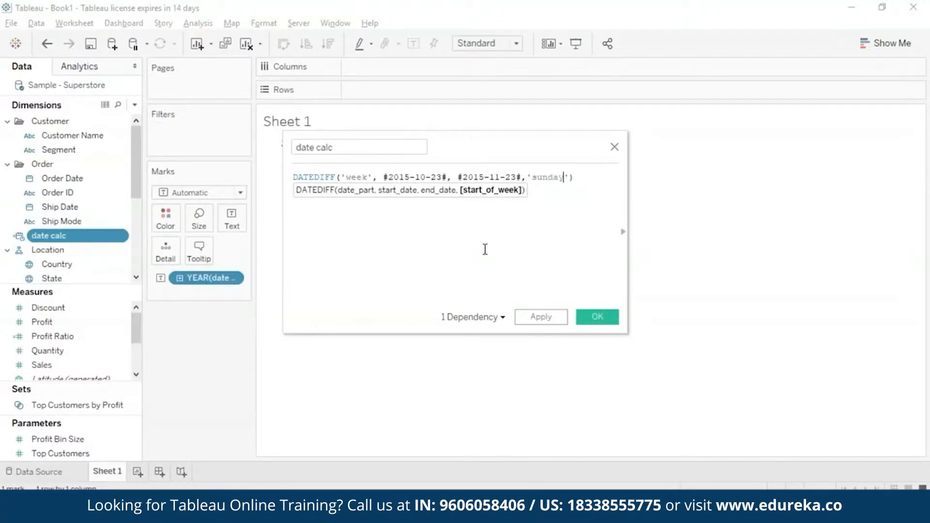
{"action": "left_click", "coordinate": [604, 319]}
Remove the invalid date calc mark from the sheet.
{"action": "left_click", "coordinate": [235, 279]}
{"action": "left_click", "coordinate": [188, 266]}
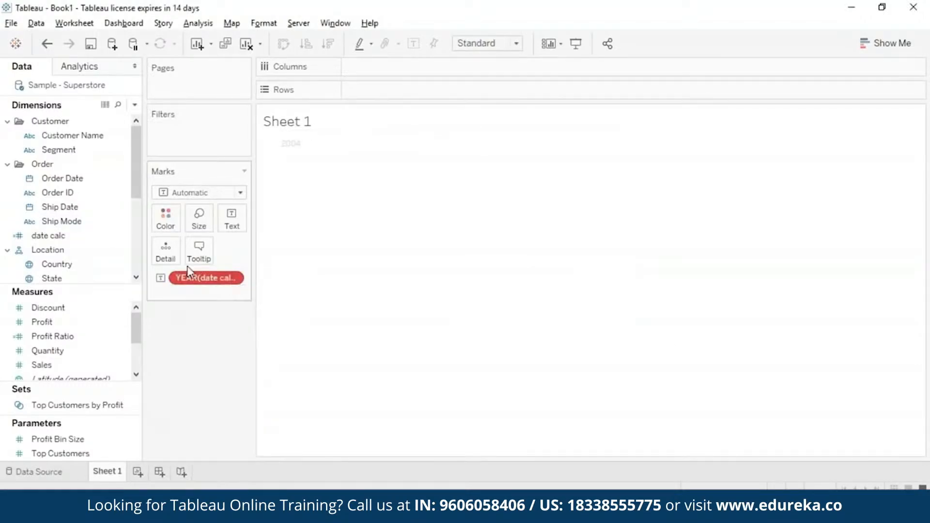
{"action": "left_click", "coordinate": [233, 279]}
{"action": "mouse_move", "coordinate": [262, 418]}
{"action": "left_click", "coordinate": [492, 405]}
{"action": "left_click", "coordinate": [233, 280]}
{"action": "left_click", "coordinate": [228, 475]}
{"action": "left_click", "coordinate": [231, 436]}
{"action": "left_click", "coordinate": [234, 280]}
{"action": "left_click", "coordinate": [213, 491]}
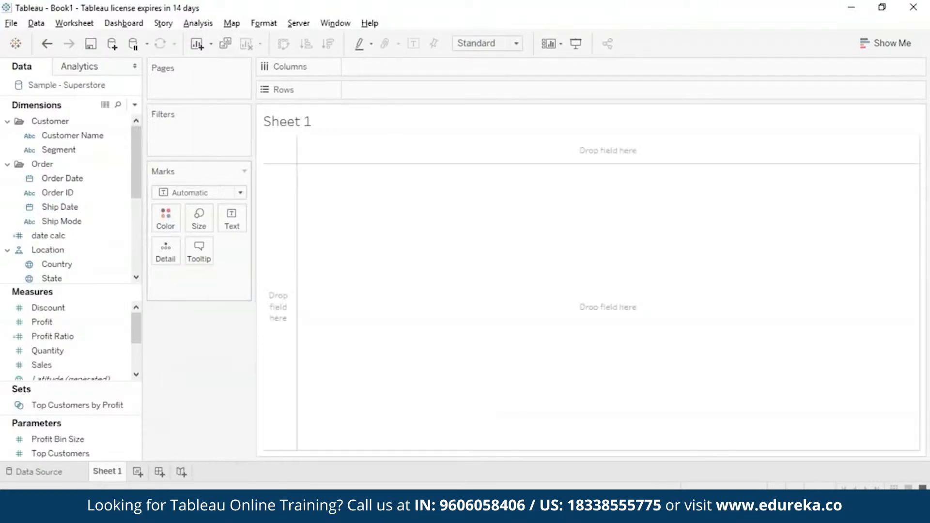
Add date calc to the sheet's marks as detail, change it to an attribute and check its value.
{"action": "left_click_drag", "start_coordinate": [74, 238], "coordinate": [199, 286]}
{"action": "left_click", "coordinate": [233, 277]}
{"action": "left_click", "coordinate": [235, 277]}
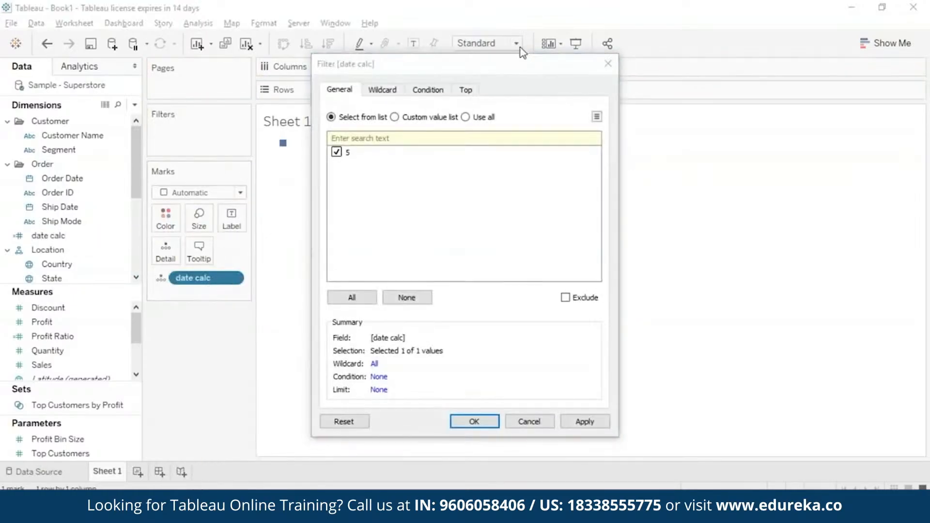
{"action": "left_click", "coordinate": [603, 63]}
{"action": "left_click", "coordinate": [233, 278]}
{"action": "left_click", "coordinate": [216, 420]}
{"action": "mouse_move", "coordinate": [284, 153]}
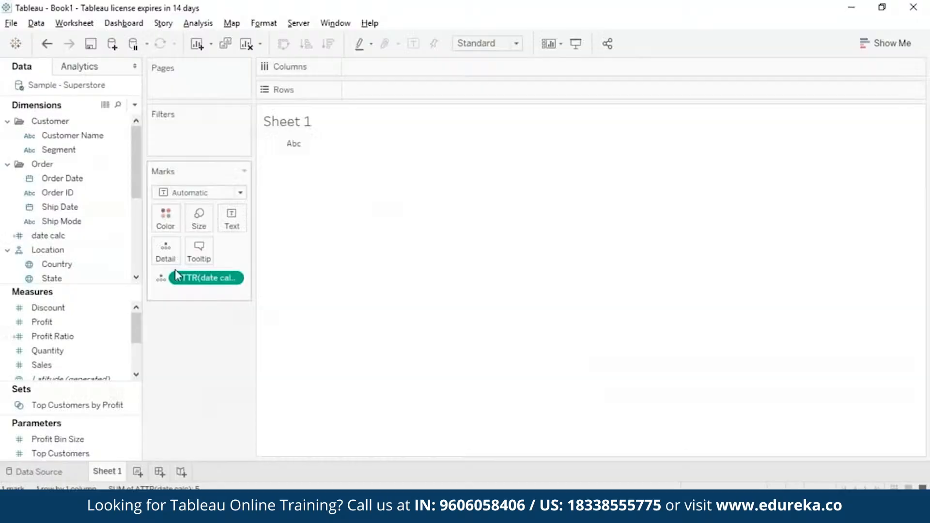
Set the date part of the date calc formula to 'year' and delete its end date and start-of-week arguments.
{"action": "left_click", "coordinate": [121, 235]}
{"action": "right_click", "coordinate": [121, 234]}
{"action": "left_click", "coordinate": [155, 81]}
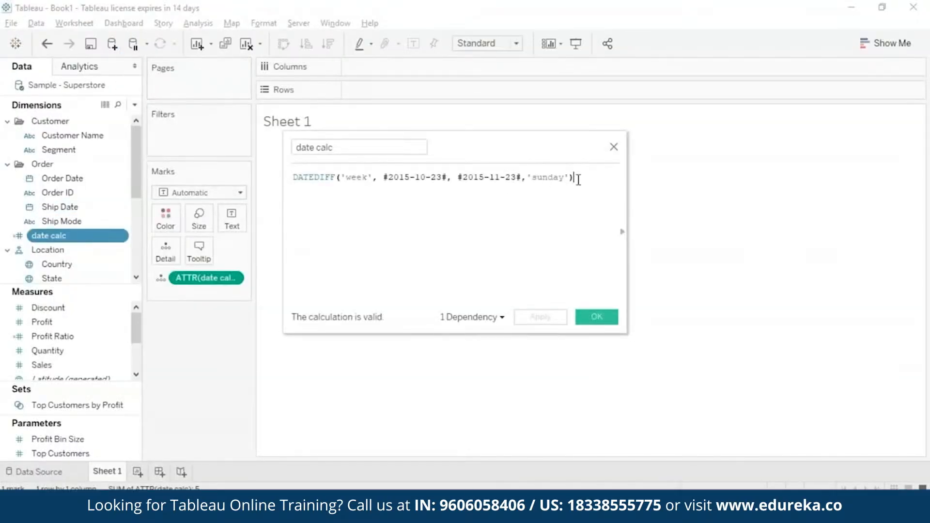
{"action": "left_click", "coordinate": [366, 177]}
{"action": "key", "text": "BackSpace"}
{"action": "key", "text": "BackSpace"}
{"action": "key", "text": "BackSpace"}
{"action": "key", "text": "BackSpace"}
{"action": "type", "text": "year"}
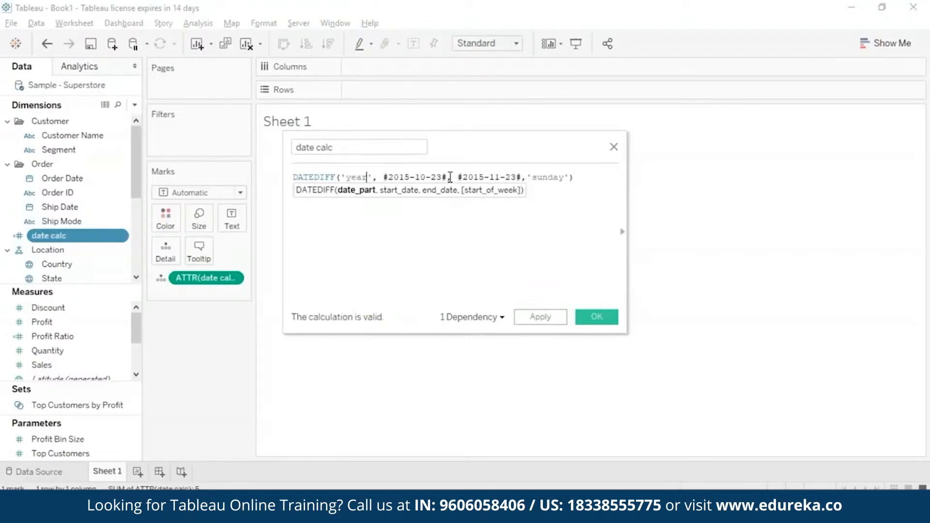
{"action": "left_click_drag", "start_coordinate": [447, 177], "coordinate": [569, 177]}
{"action": "key", "text": "BackSpace"}
Replace DATEDIFF with the DATENAME function in the date calc formula and save it.
{"action": "left_click", "coordinate": [335, 179]}
{"action": "key", "text": "BackSpace"}
{"action": "key", "text": "BackSpace"}
{"action": "key", "text": "BackSpace"}
{"action": "key", "text": "BackSpace"}
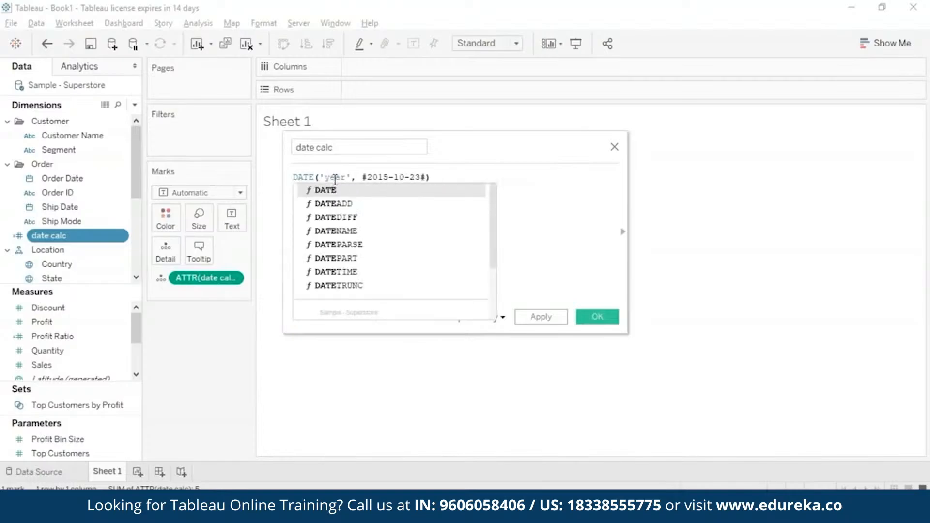
{"action": "left_click", "coordinate": [356, 230]}
{"action": "left_click", "coordinate": [594, 318]}
Remove the invalid attribute mark and add date calc to the sheet's marks again.
{"action": "right_click", "coordinate": [232, 278]}
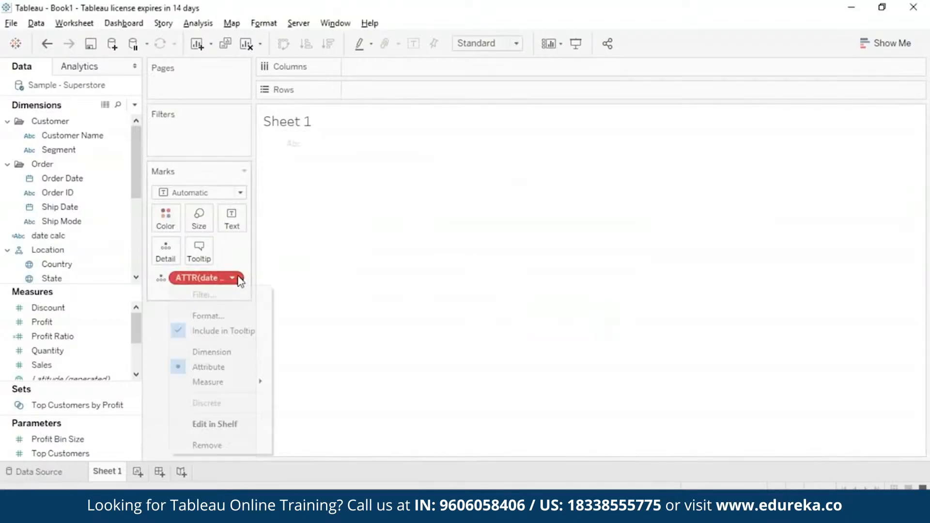
{"action": "left_click", "coordinate": [238, 443]}
{"action": "left_click_drag", "start_coordinate": [48, 235], "coordinate": [192, 285]}
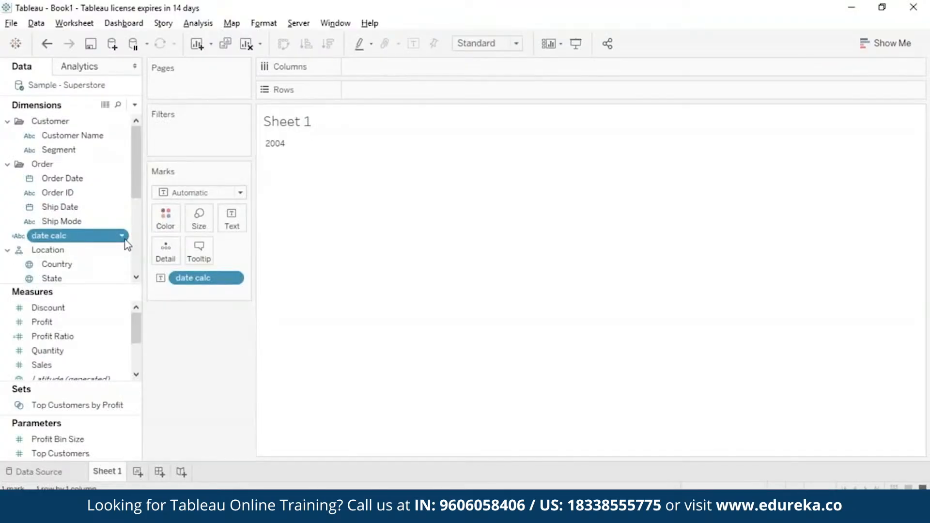
Change the function in the date calc formula from DATENAME to DATEPART and save it.
{"action": "left_click", "coordinate": [122, 235]}
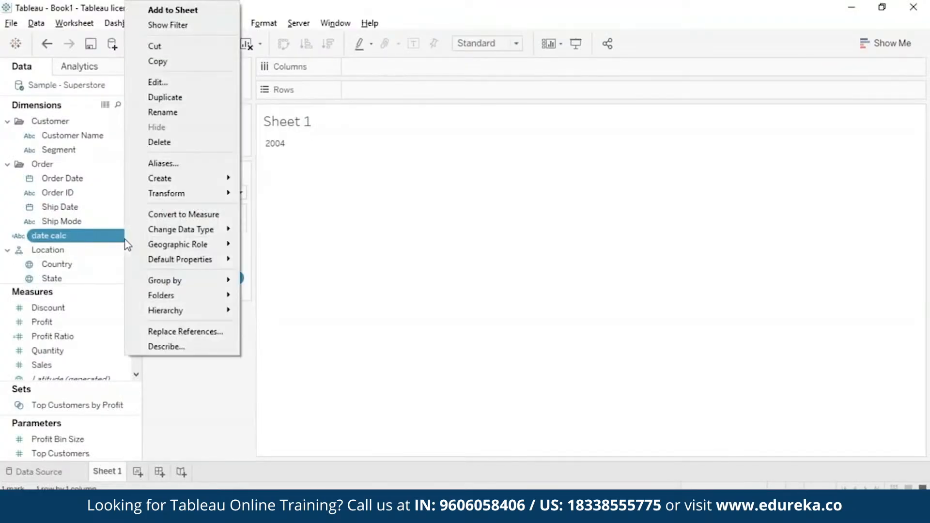
{"action": "left_click", "coordinate": [203, 81]}
{"action": "left_click", "coordinate": [336, 178]}
{"action": "key", "text": "BackSpace"}
{"action": "key", "text": "BackSpace"}
{"action": "key", "text": "BackSpace"}
{"action": "key", "text": "BackSpace"}
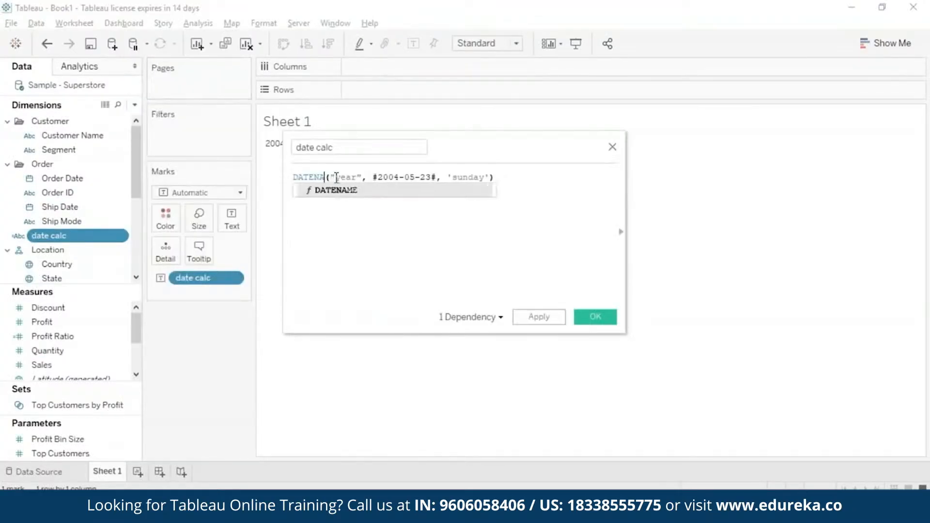
{"action": "left_click", "coordinate": [345, 257]}
{"action": "left_click", "coordinate": [609, 320]}
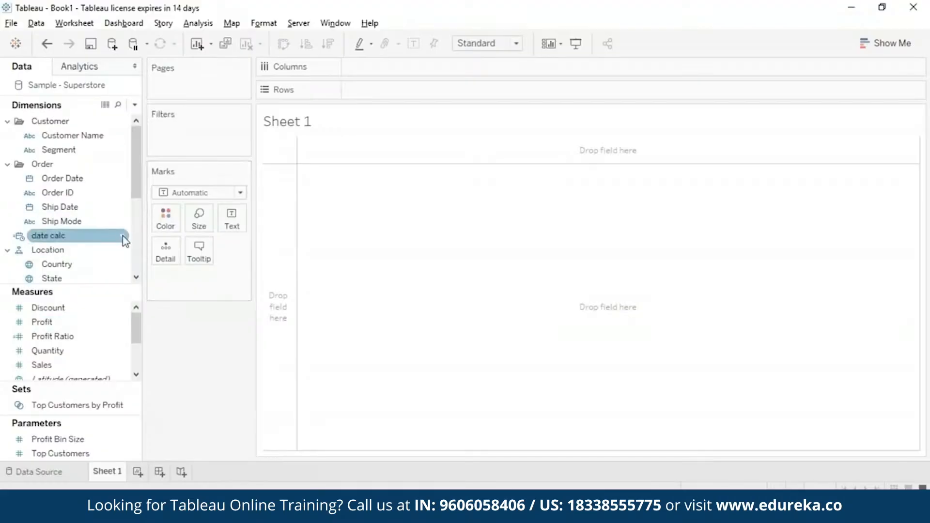
Review the DATETRUNC formula of the date calc field and close the editor.
{"action": "right_click", "coordinate": [122, 237]}
{"action": "left_click", "coordinate": [145, 66]}
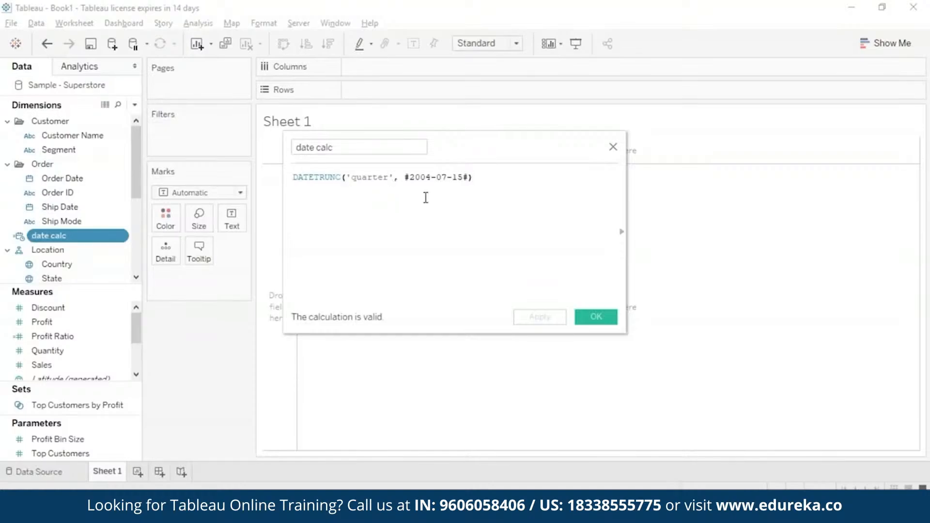
{"action": "left_click", "coordinate": [595, 317]}
Show date calc as a text mark at the full-date day level and inspect its value.
{"action": "left_click_drag", "start_coordinate": [107, 235], "coordinate": [233, 223]}
{"action": "left_click", "coordinate": [236, 278]}
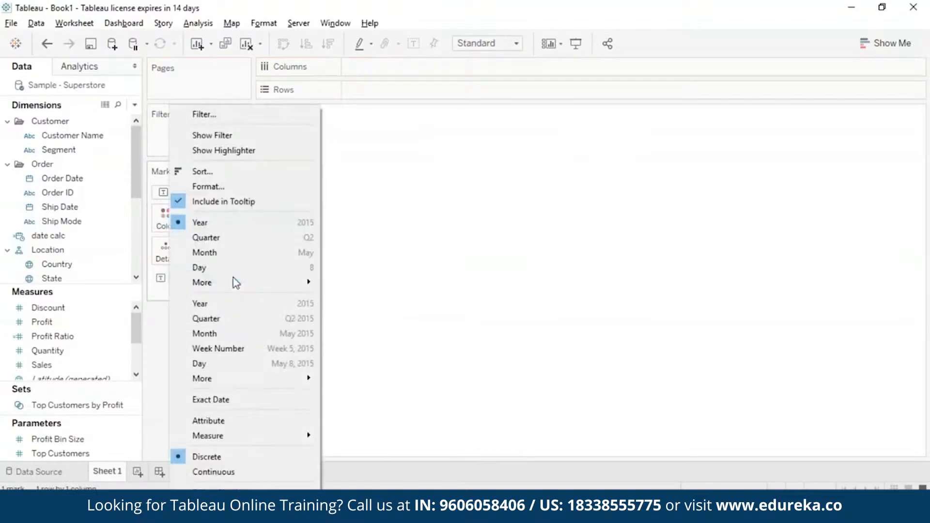
{"action": "left_click", "coordinate": [274, 362]}
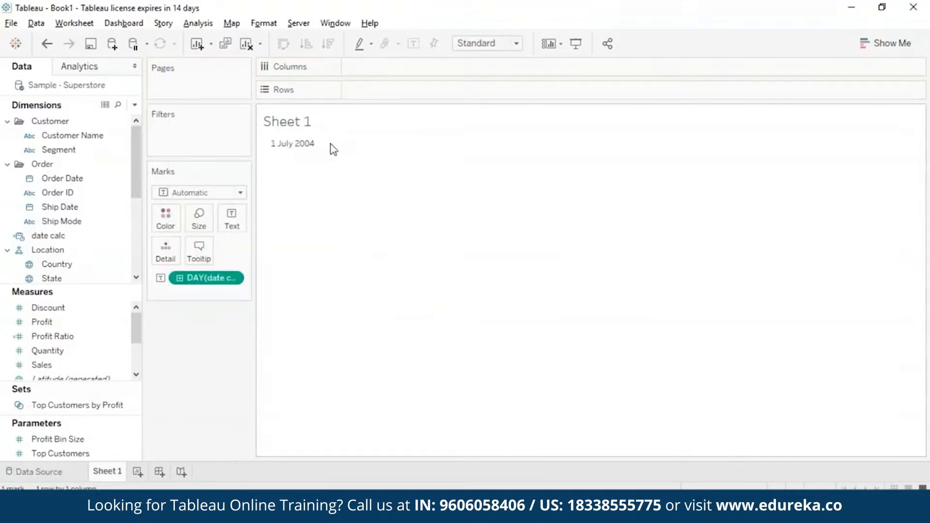
{"action": "left_click", "coordinate": [304, 144]}
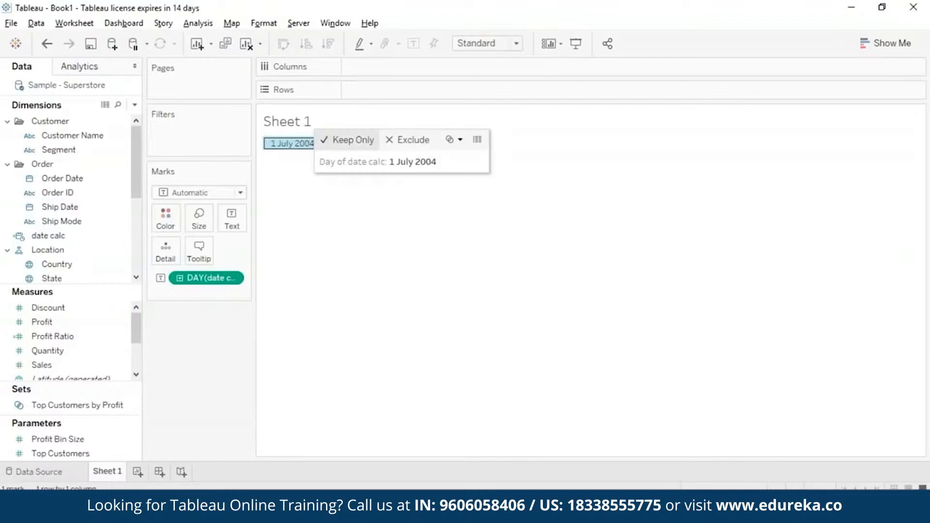
{"action": "left_click", "coordinate": [393, 262]}
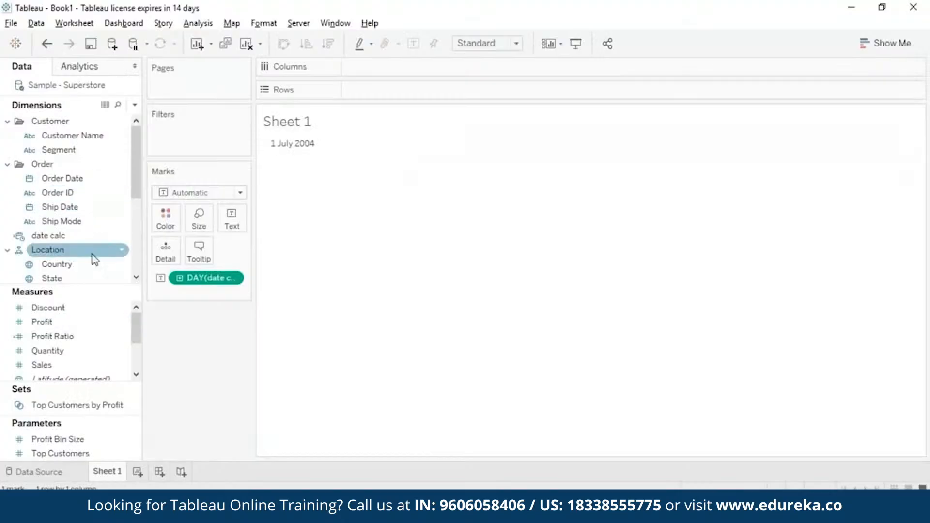
Clear the day-level mark from the sheet and replace the date calc formula with DAY(#2004-07-15#), saving it.
{"action": "right_click", "coordinate": [237, 276]}
{"action": "left_click", "coordinate": [213, 471]}
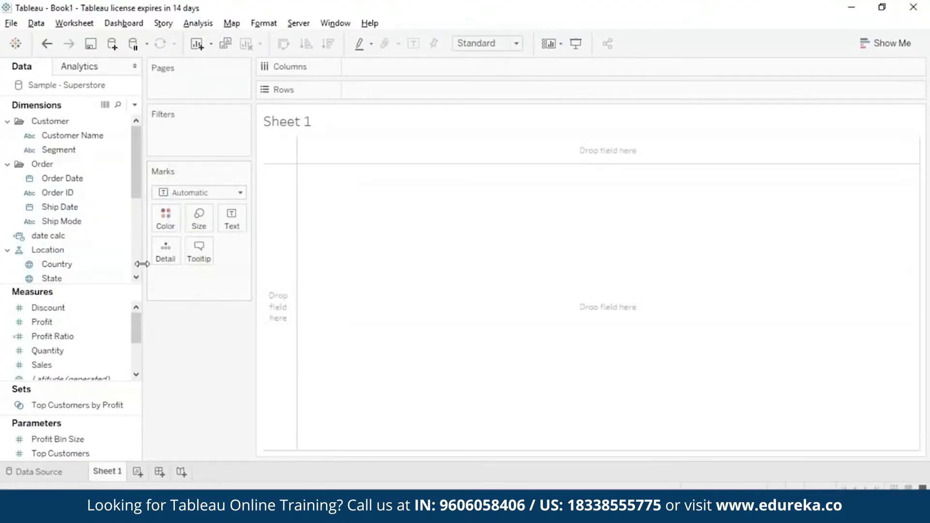
{"action": "right_click", "coordinate": [124, 240]}
{"action": "left_click", "coordinate": [210, 68]}
{"action": "left_click_drag", "start_coordinate": [394, 178], "coordinate": [293, 177]}
{"action": "key", "text": "BackSpace"}
{"action": "type", "text": "DAY(#2004-07-15#"}
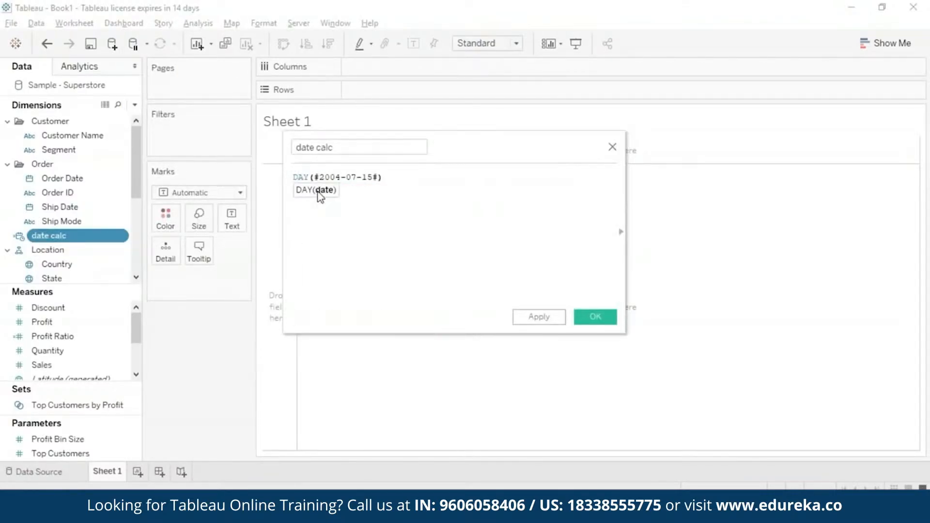
{"action": "left_click", "coordinate": [595, 316]}
Show date calc as text on the sheet to check the DAY result, and remove the mark again.
{"action": "left_click_drag", "start_coordinate": [49, 235], "coordinate": [232, 221]}
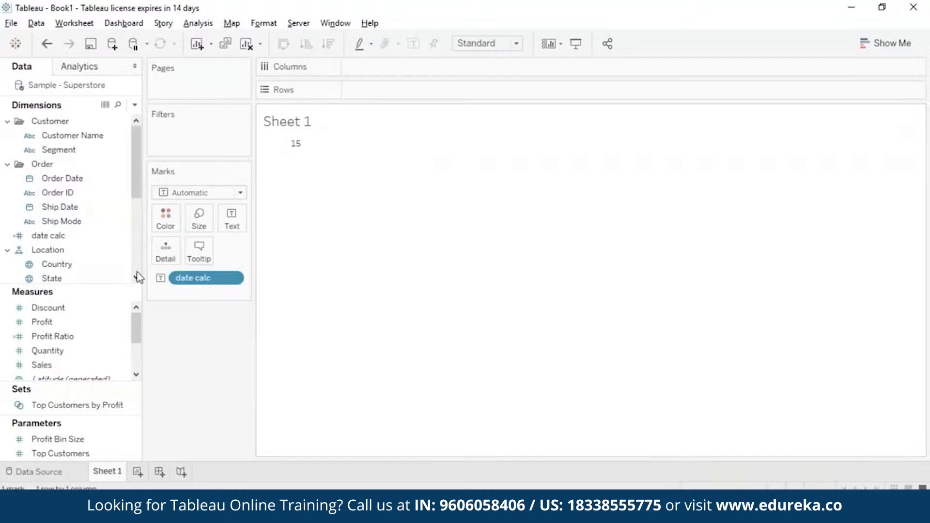
{"action": "left_click", "coordinate": [118, 235]}
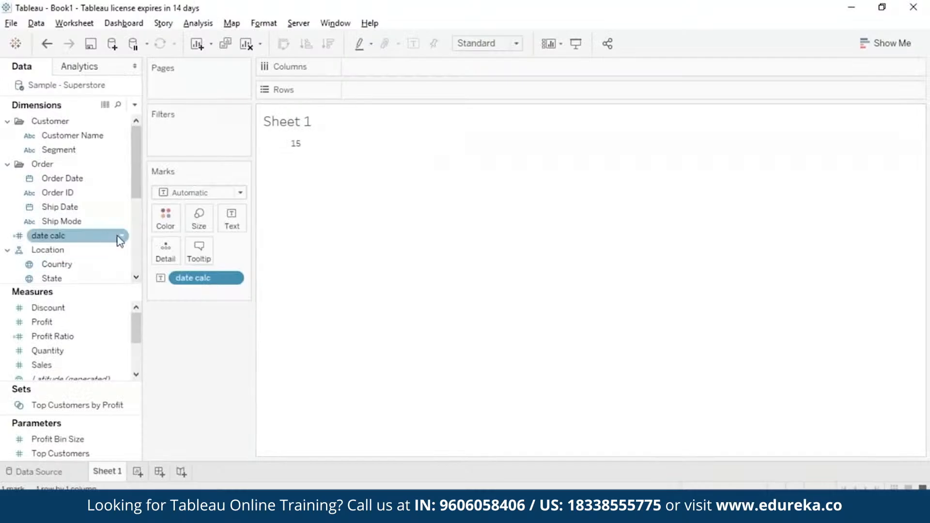
{"action": "right_click", "coordinate": [206, 277]}
{"action": "left_click", "coordinate": [213, 486]}
Replace the date calc formula with ISDATE("February 30,2015") and save it.
{"action": "right_click", "coordinate": [125, 237]}
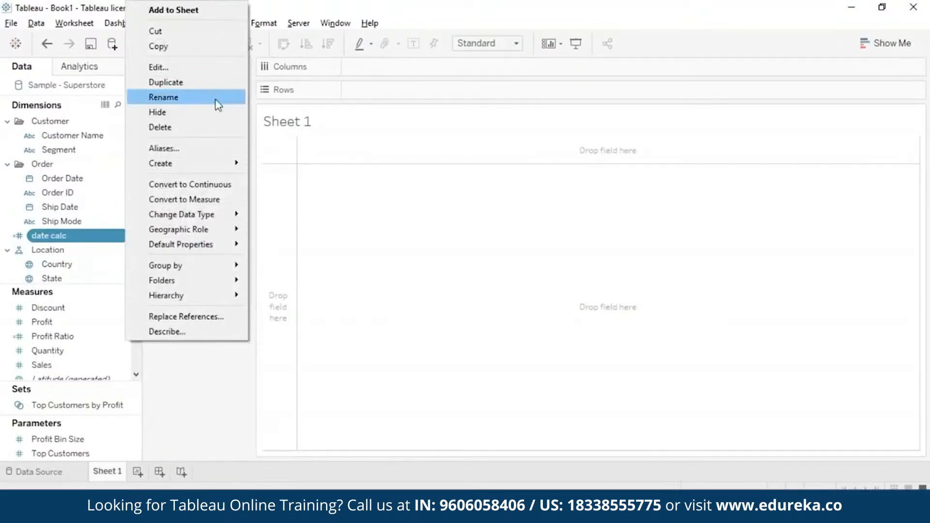
{"action": "left_click", "coordinate": [203, 67]}
{"action": "left_click_drag", "start_coordinate": [430, 177], "coordinate": [293, 176]}
{"action": "type", "text": "isda"}
{"action": "key", "text": "Return"}
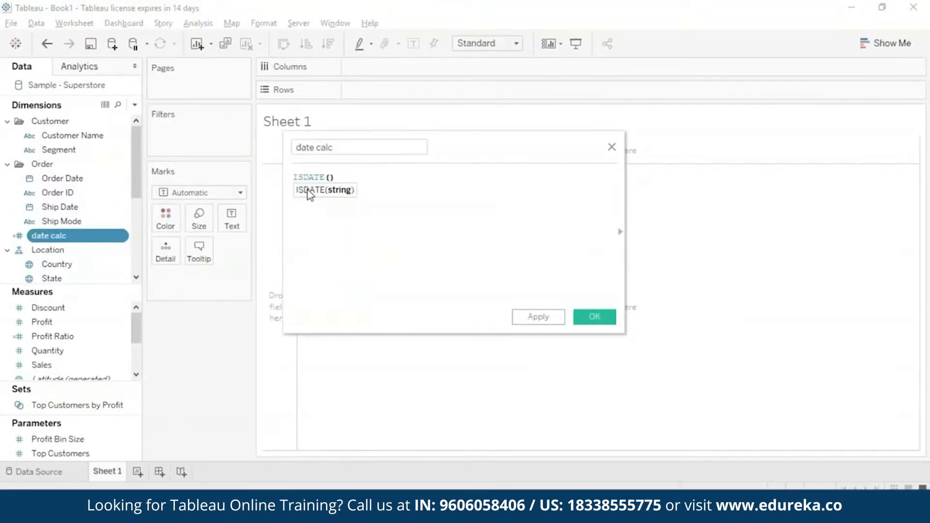
{"action": "type", "text": "\""}
{"action": "type", "text": "Febr"}
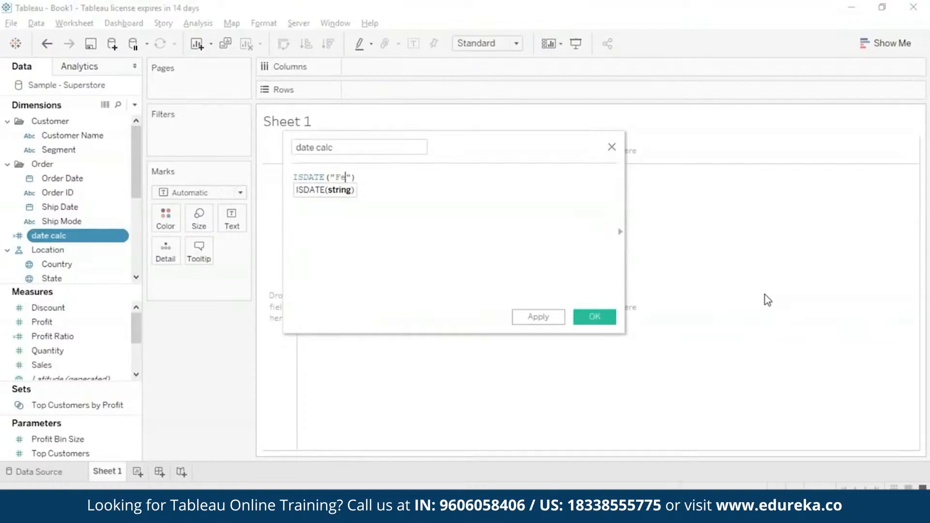
{"action": "type", "text": "uary 30,2015"}
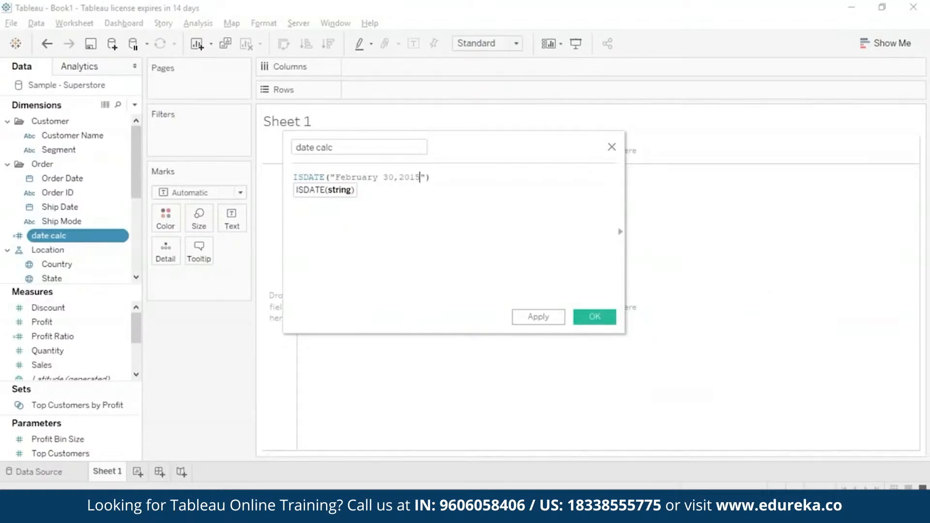
{"action": "left_click", "coordinate": [594, 325]}
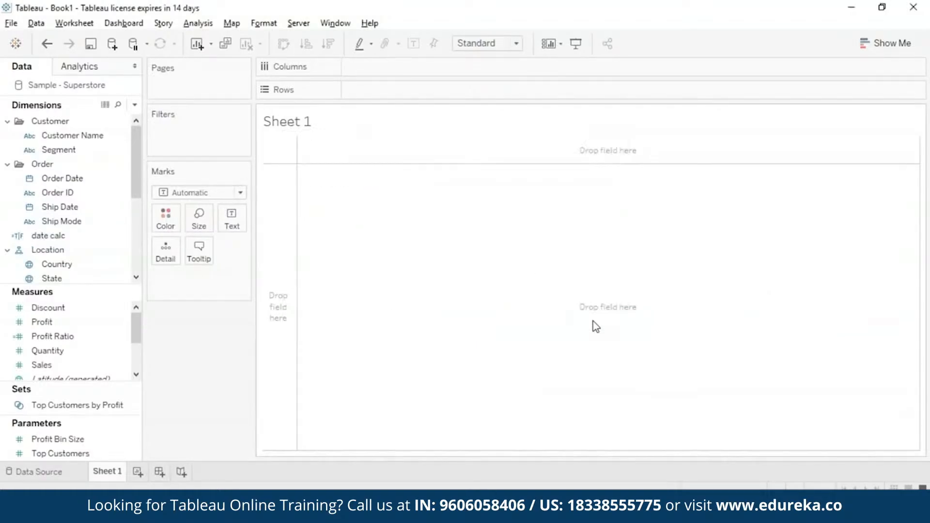
Place date calc on the sheet as text to check the ISDATE result.
{"action": "left_click_drag", "start_coordinate": [56, 236], "coordinate": [231, 217]}
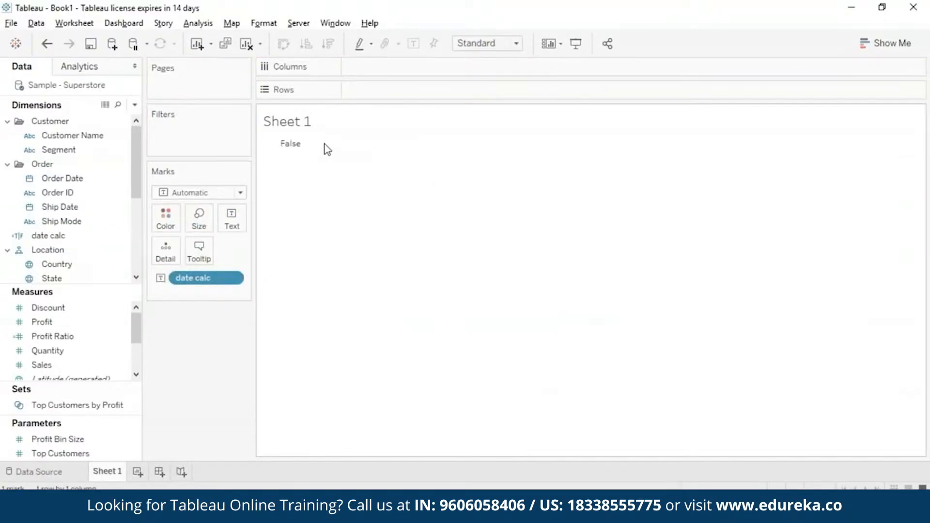
{"action": "right_click", "coordinate": [233, 284]}
{"action": "key", "text": "Escape"}
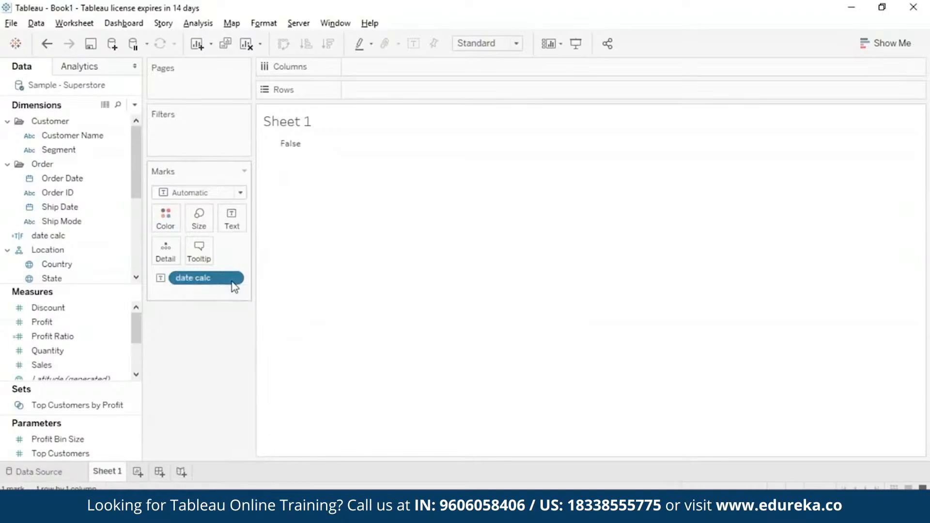
Change the date in the date calc ISDATE formula to "February 28,2015" and save the calculation.
{"action": "right_click", "coordinate": [233, 284]}
{"action": "right_click", "coordinate": [118, 234]}
{"action": "left_click", "coordinate": [182, 83]}
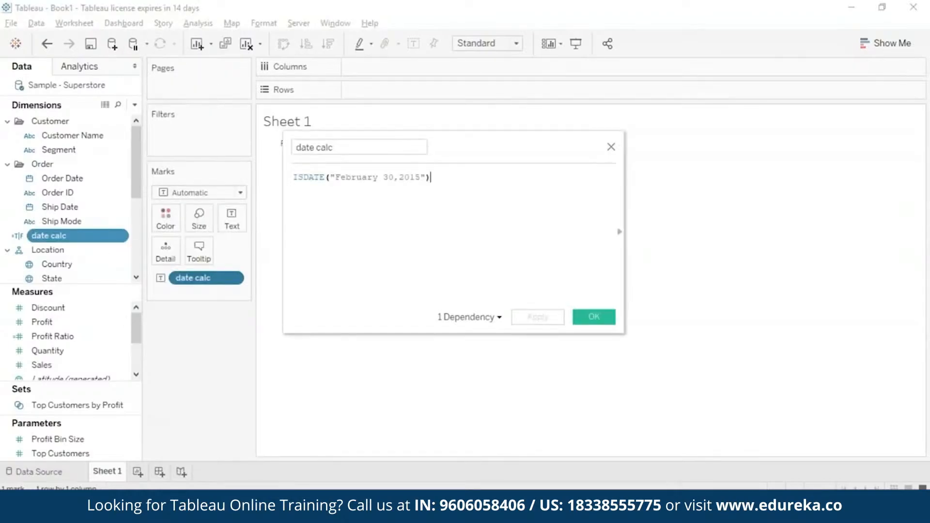
{"action": "left_click", "coordinate": [393, 181]}
{"action": "key", "text": "BackSpace"}
{"action": "key", "text": "BackSpace"}
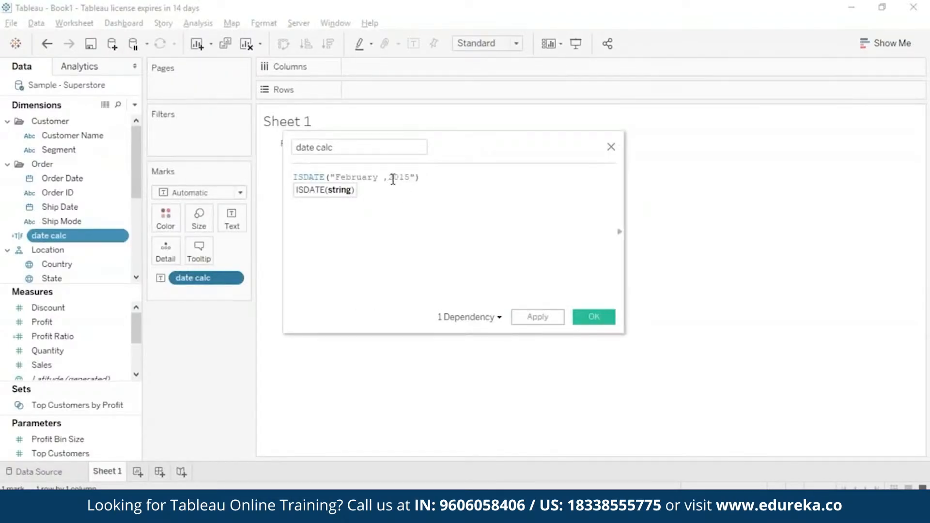
{"action": "type", "text": "28"}
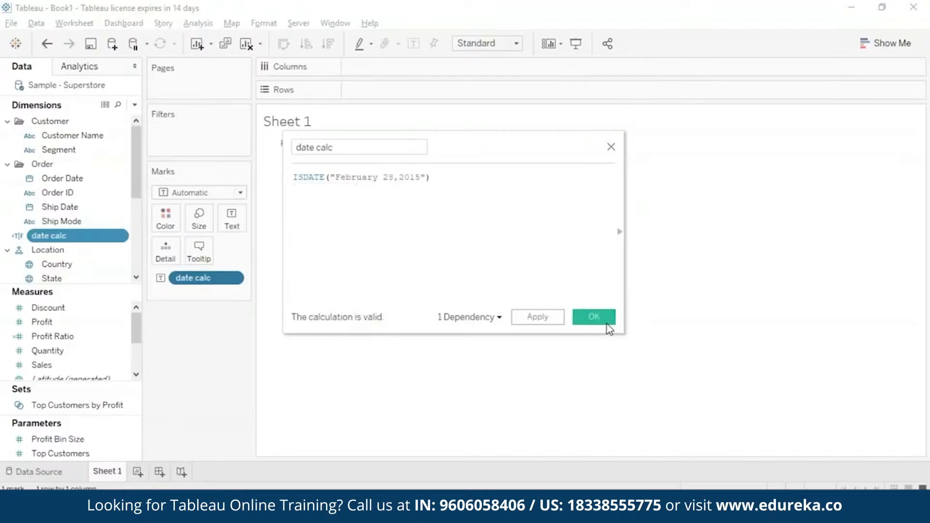
{"action": "left_click", "coordinate": [593, 317]}
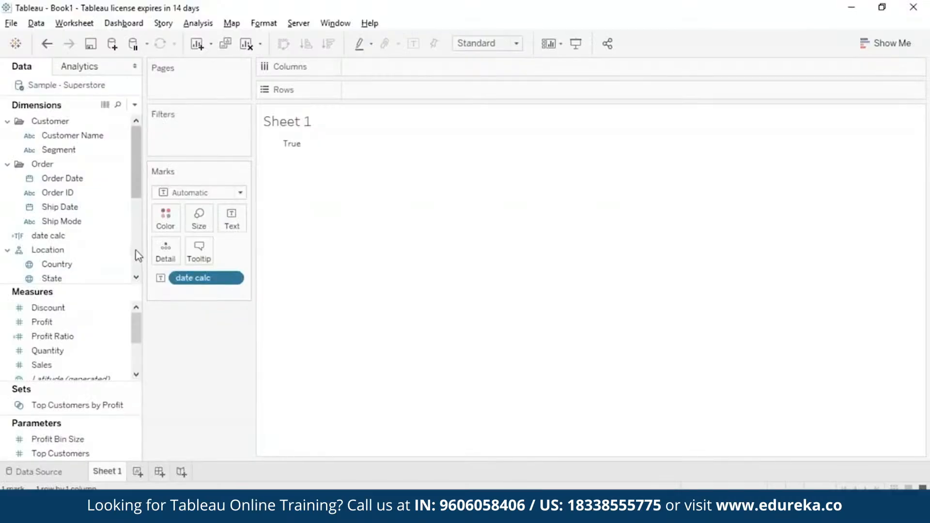
Replace the date calc formula with MAKEDATE(2015, 3, 15) and save it.
{"action": "right_click", "coordinate": [123, 239]}
{"action": "left_click", "coordinate": [199, 81]}
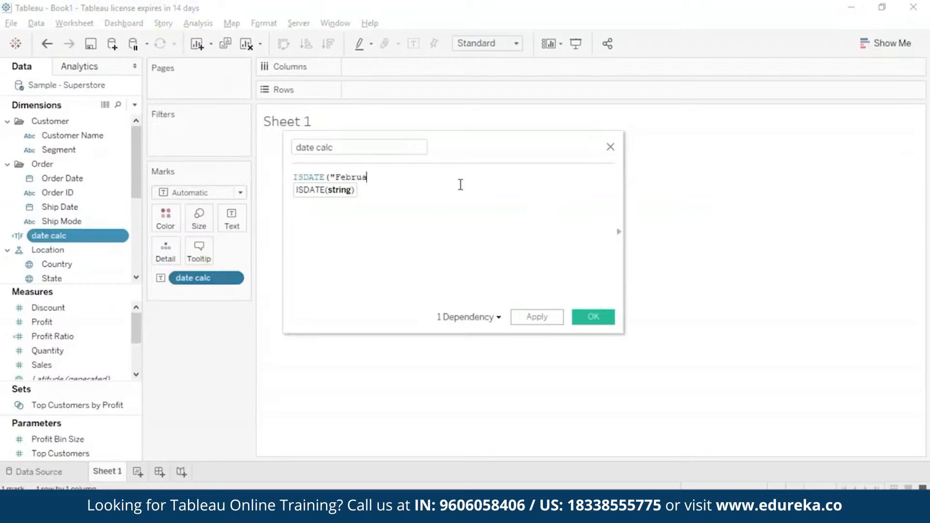
{"action": "key", "text": "BackSpace"}
{"action": "key", "text": "BackSpace"}
{"action": "key", "text": "BackSpace"}
{"action": "key", "text": "BackSpace"}
{"action": "key", "text": "BackSpace"}
{"action": "key", "text": "BackSpace"}
{"action": "key", "text": "BackSpace"}
{"action": "key", "text": "BackSpace"}
{"action": "key", "text": "BackSpace"}
{"action": "key", "text": "BackSpace"}
{"action": "key", "text": "BackSpace"}
{"action": "key", "text": "BackSpace"}
{"action": "key", "text": "BackSpace"}
{"action": "key", "text": "BackSpace"}
{"action": "type", "text": "makedate"}
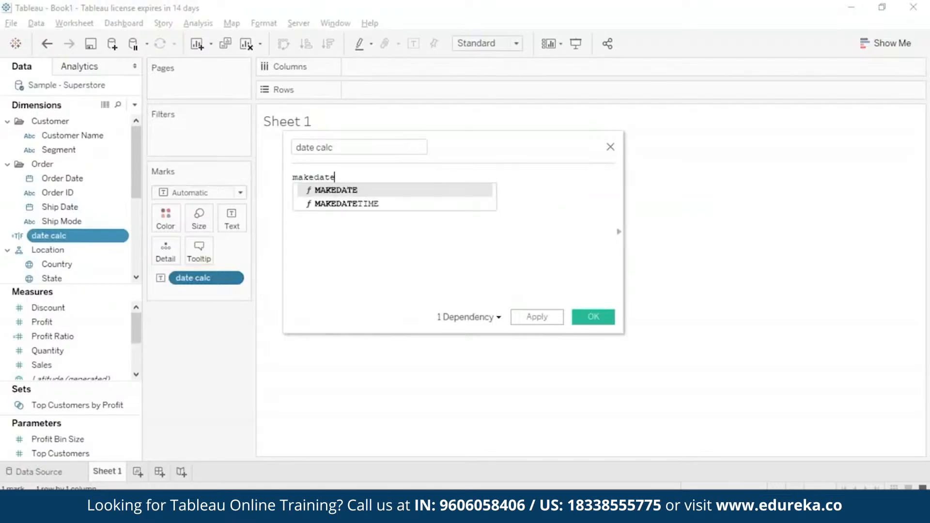
{"action": "key", "text": "Return"}
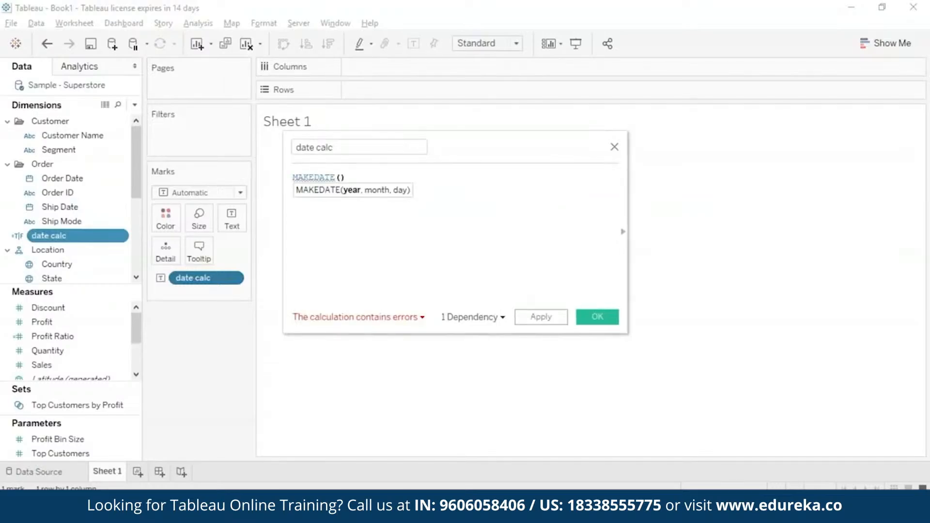
{"action": "type", "text": "201"}
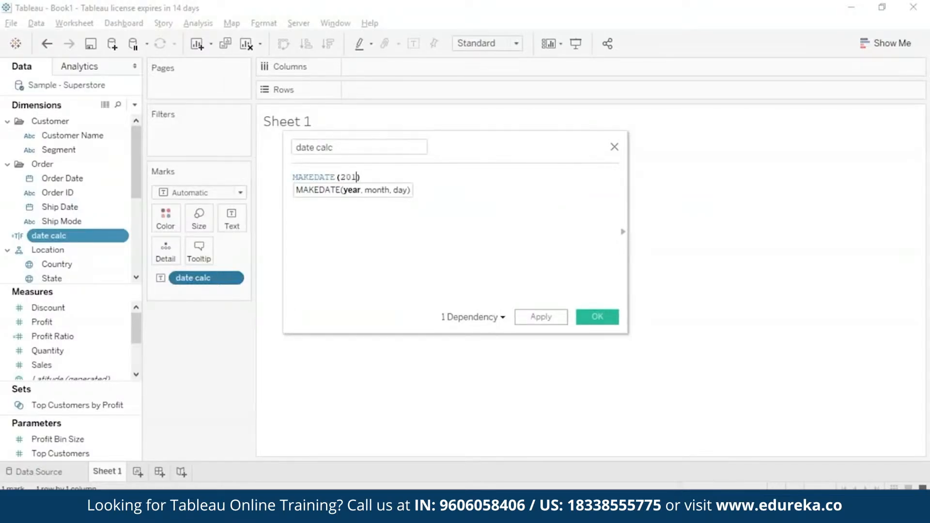
{"action": "type", "text": "5, 3,"}
{"action": "type", "text": " 18"}
{"action": "left_click", "coordinate": [600, 318]}
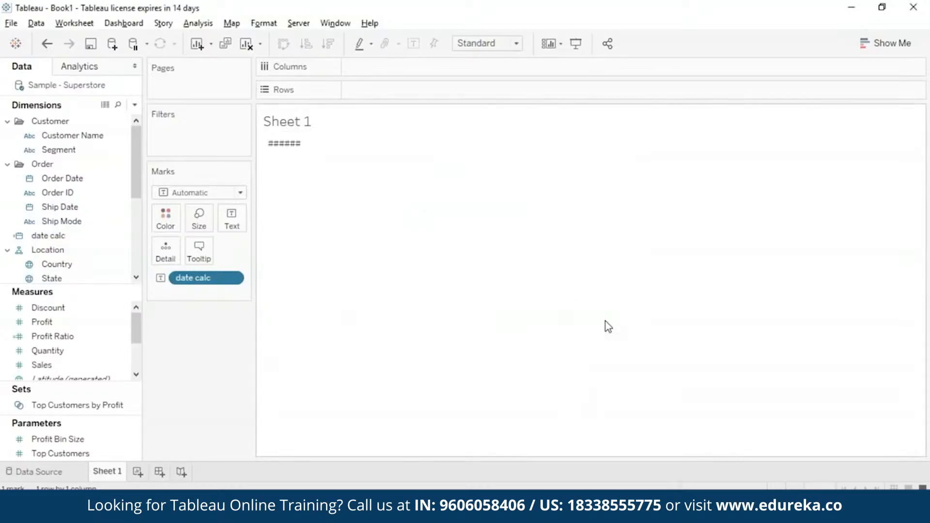
Place date calc on the sheet as text again to check the MAKEDATE result, and clear the mark from the sheet.
{"action": "left_click_drag", "start_coordinate": [238, 277], "coordinate": [230, 221]}
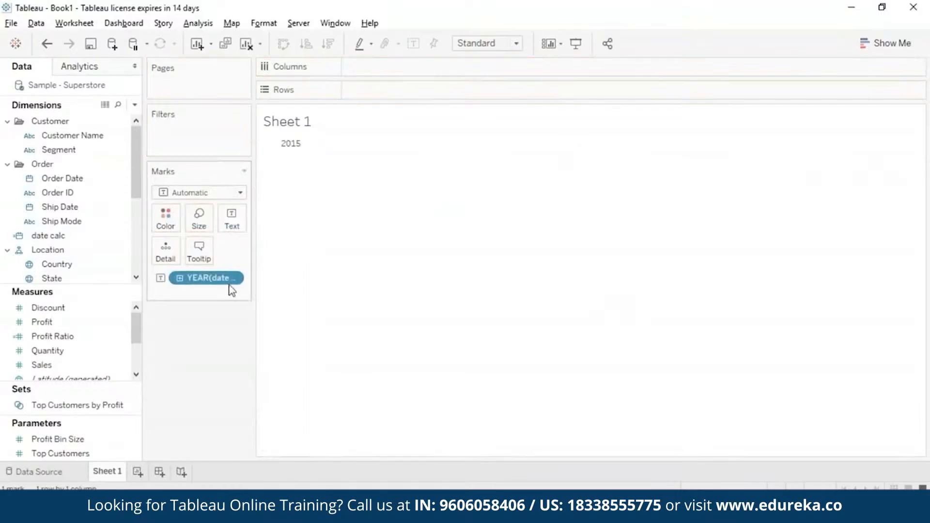
{"action": "right_click", "coordinate": [230, 285]}
{"action": "left_click", "coordinate": [272, 364]}
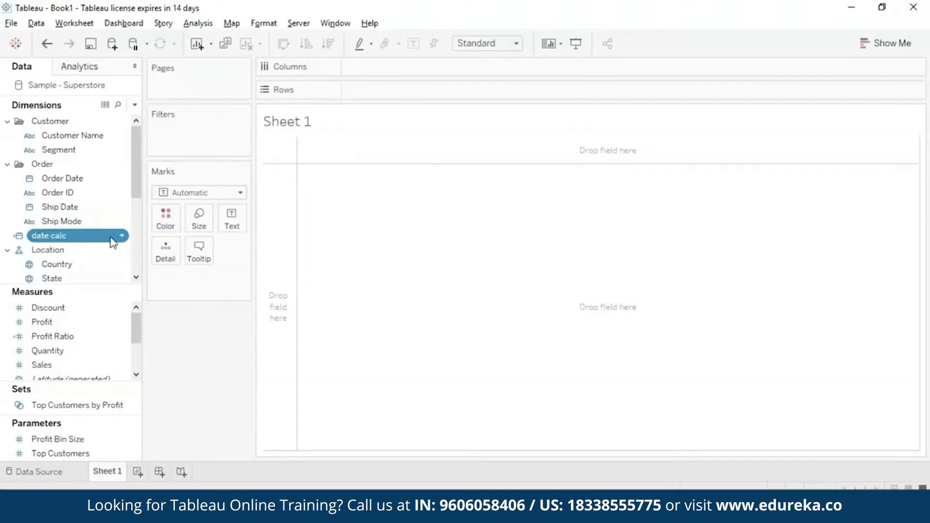
{"action": "left_click", "coordinate": [174, 284]}
Replace the date calc formula with MONTH(#2005-09-23#) and save it.
{"action": "left_click", "coordinate": [123, 241]}
{"action": "left_click", "coordinate": [121, 237]}
{"action": "left_click", "coordinate": [160, 67]}
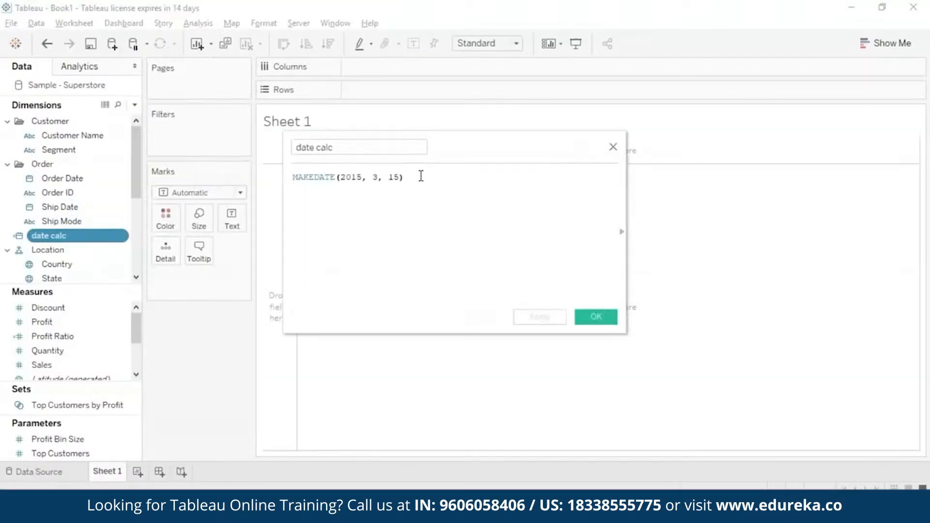
{"action": "key", "text": "ctrl+a"}
{"action": "type", "text": "Mo"}
{"action": "key", "text": "Return"}
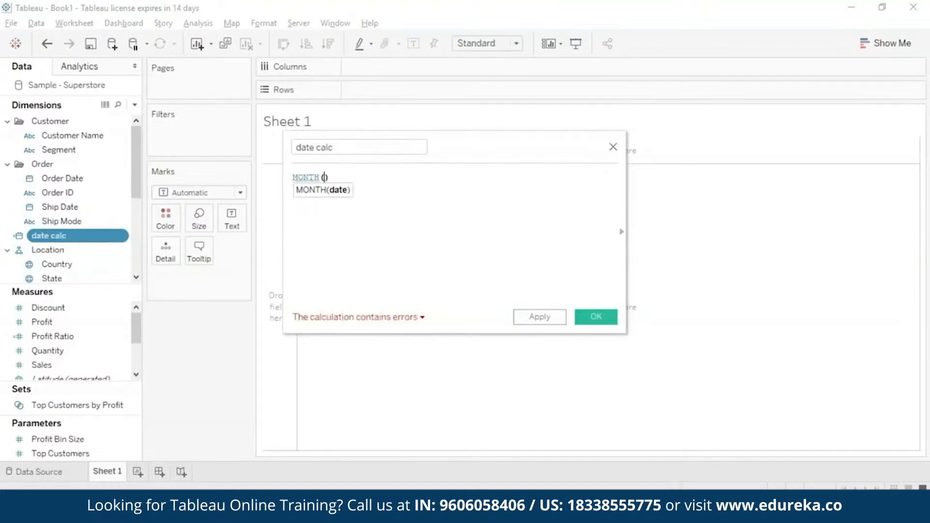
{"action": "type", "text": "#"}
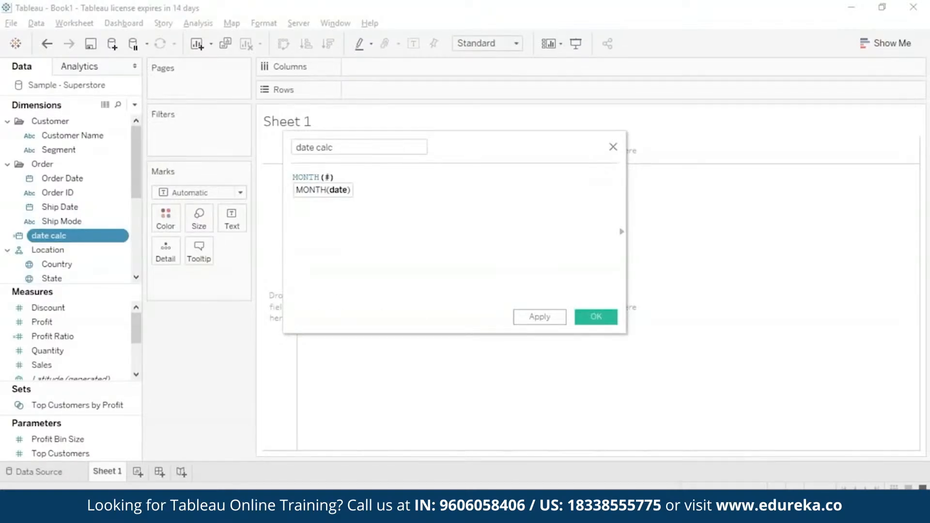
{"action": "type", "text": "2005-09-23"}
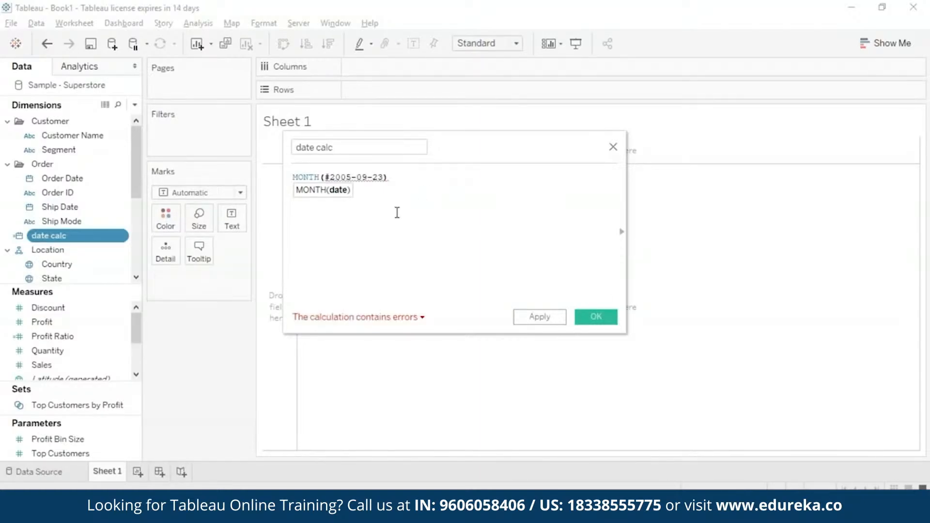
{"action": "type", "text": "#"}
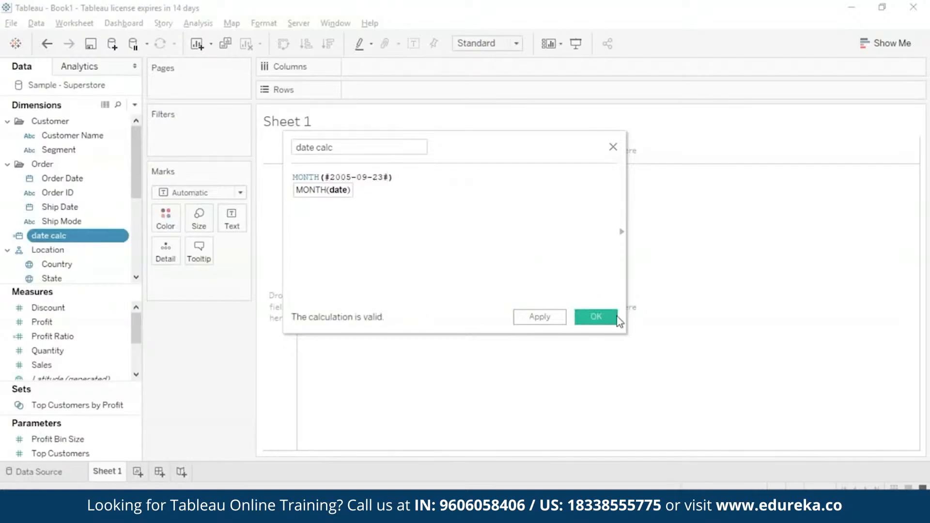
{"action": "left_click", "coordinate": [615, 318]}
Place date calc on the sheet as text to check the MONTH result.
{"action": "left_click_drag", "start_coordinate": [51, 236], "coordinate": [232, 221]}
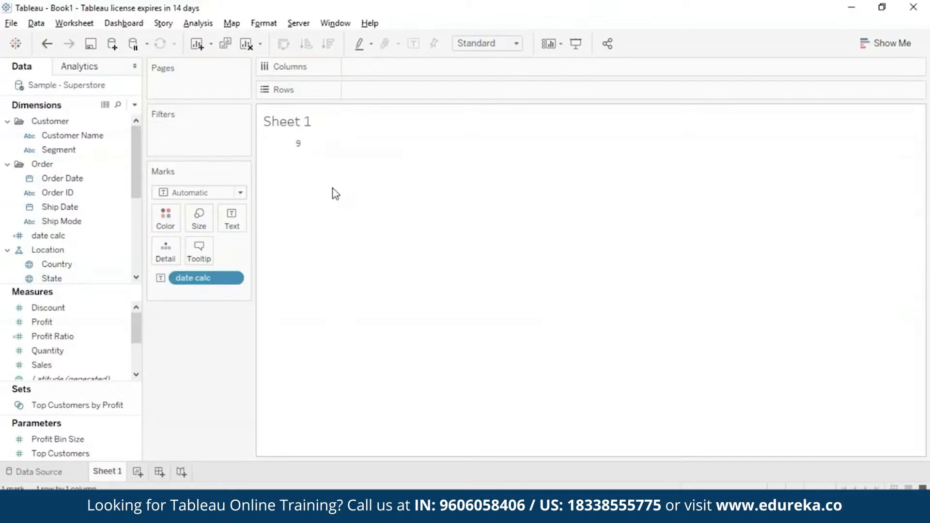
{"action": "right_click", "coordinate": [174, 277]}
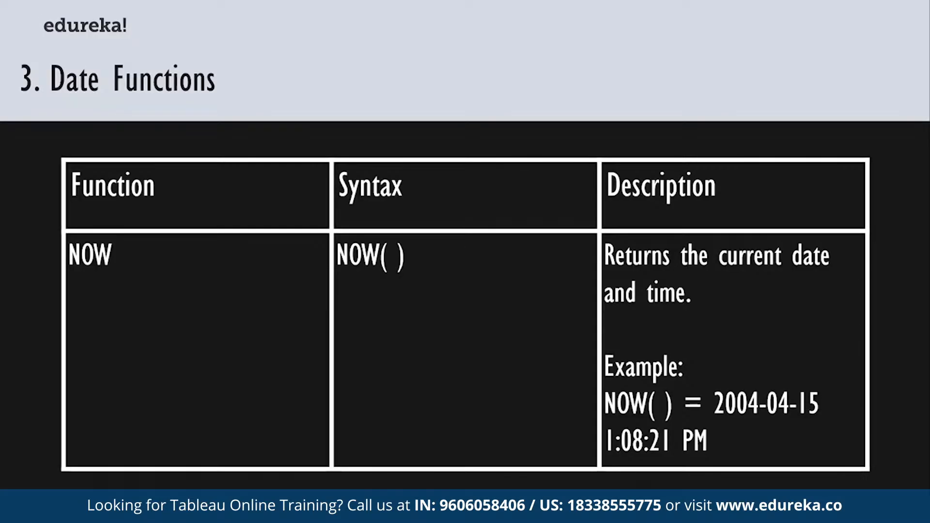